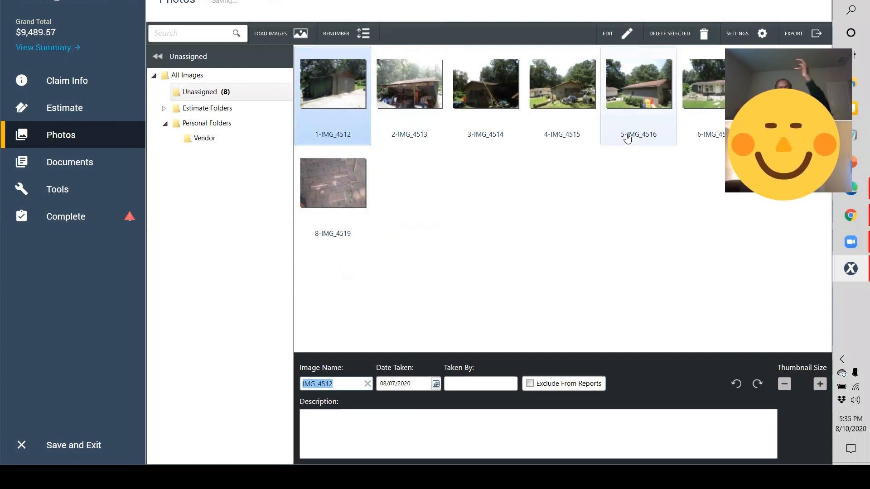
Step: Open the first garage photo, IMG_4512, and name it Detached Garage
left_click(363, 135)
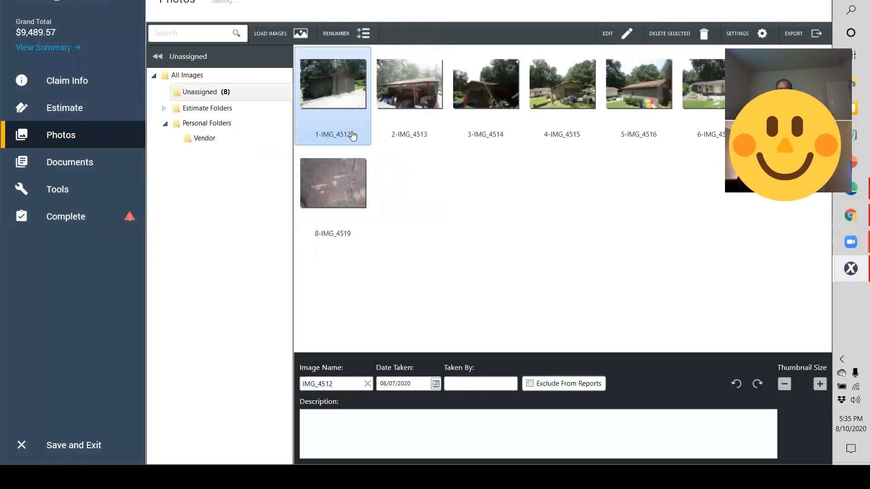
double_click(353, 136)
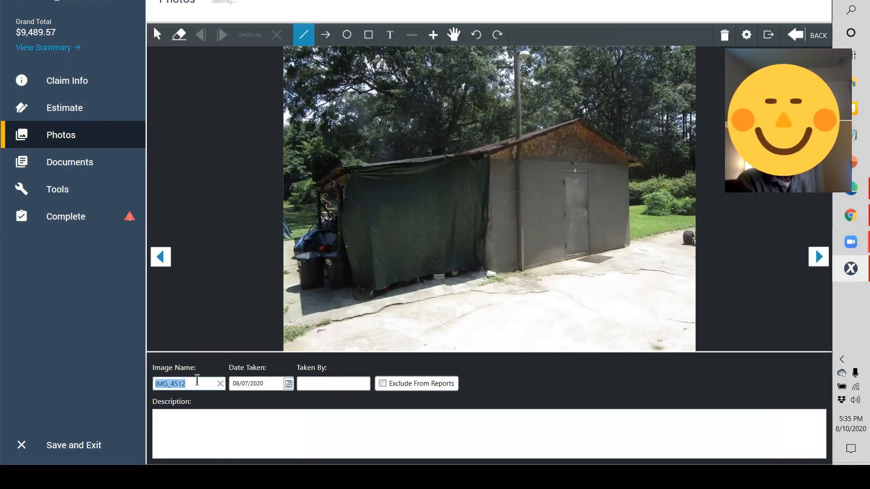
type("Detached ")
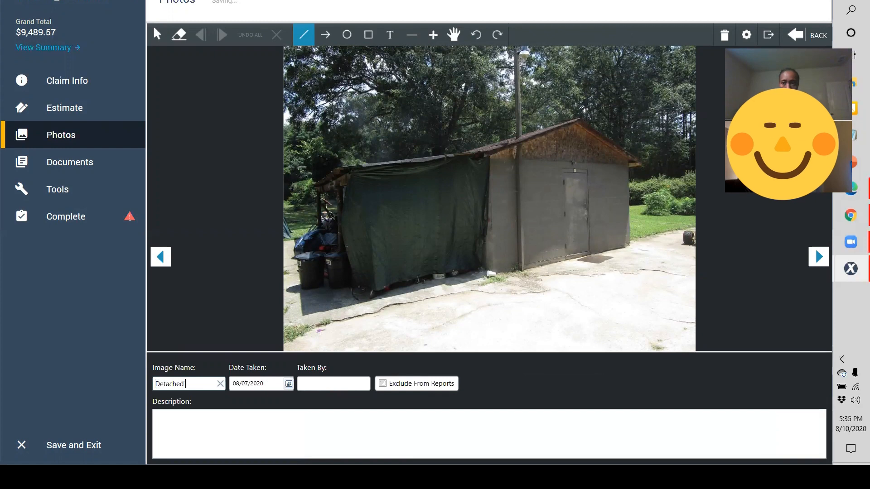
type("Garage")
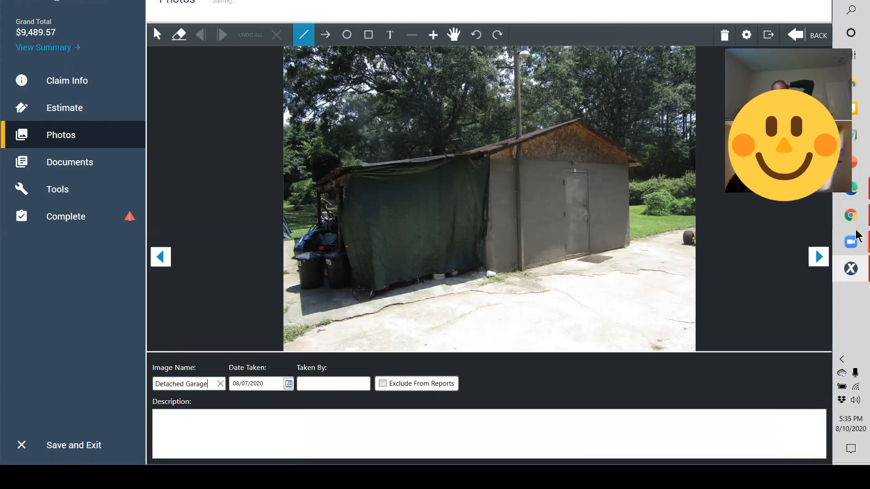
Step: Enter the photographer's name in Taken By and add the Front Elevation description
left_click(327, 387)
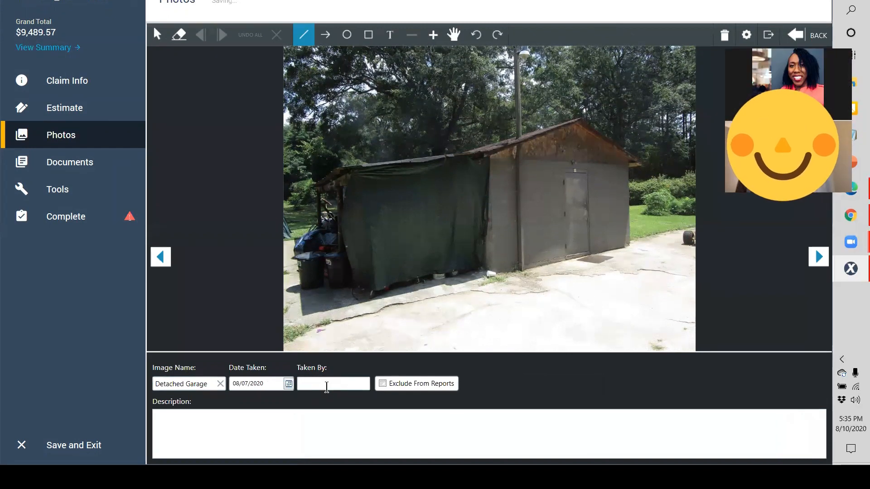
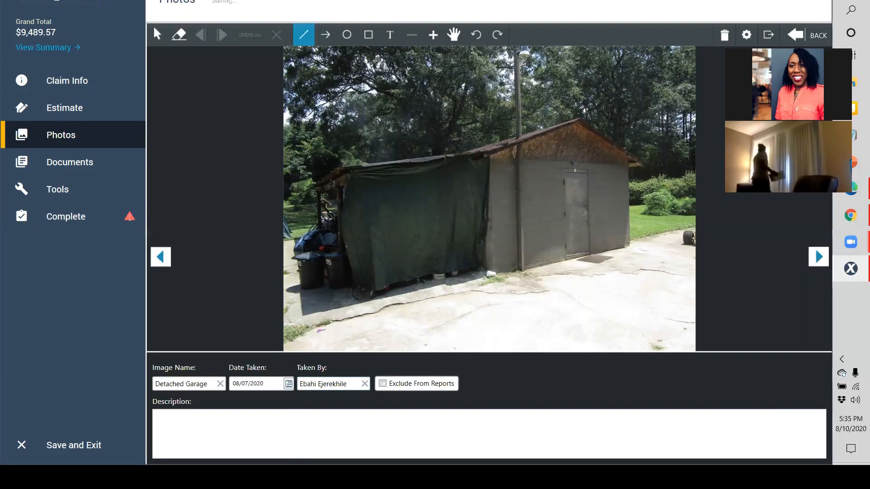
left_click(341, 436)
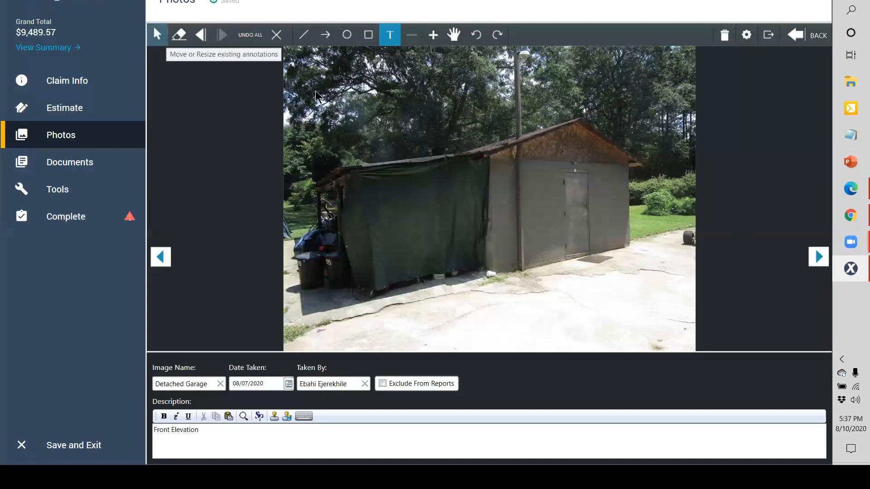
left_click(818, 257)
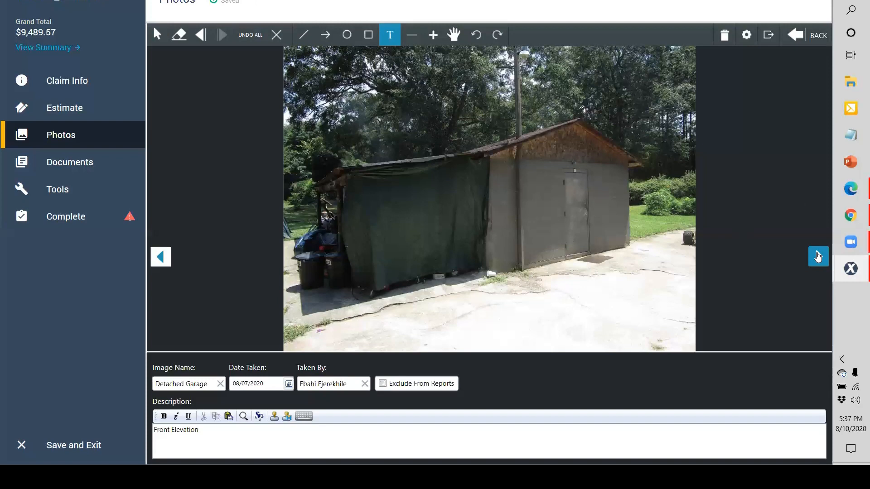
Step: Rename IMG_4513 to Detached Garage and enter the photographer's name
double_click(194, 389)
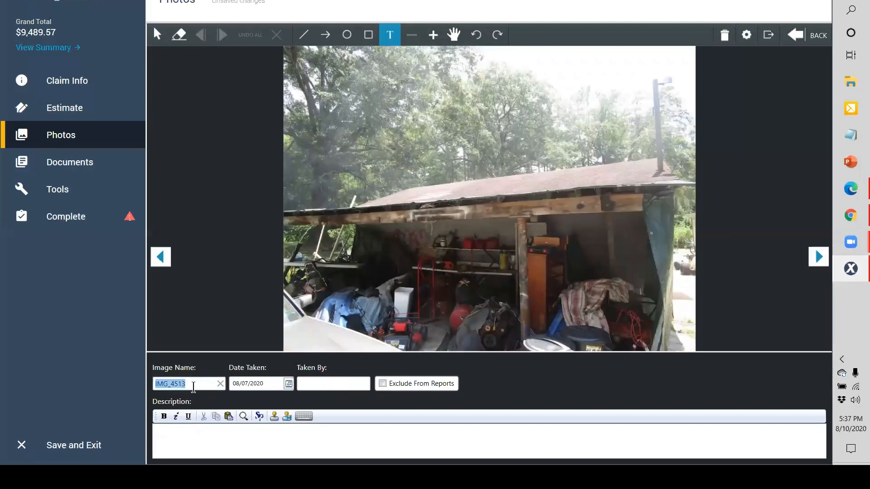
type("Left")
key("BackSpace")
key("BackSpace")
key("BackSpace")
key("BackSpace")
type("Detached Garage")
key("Tab")
Step: Describe the photo as 'Left Elevation No Related Storm Damage' and advance to the next photo
key("Tab")
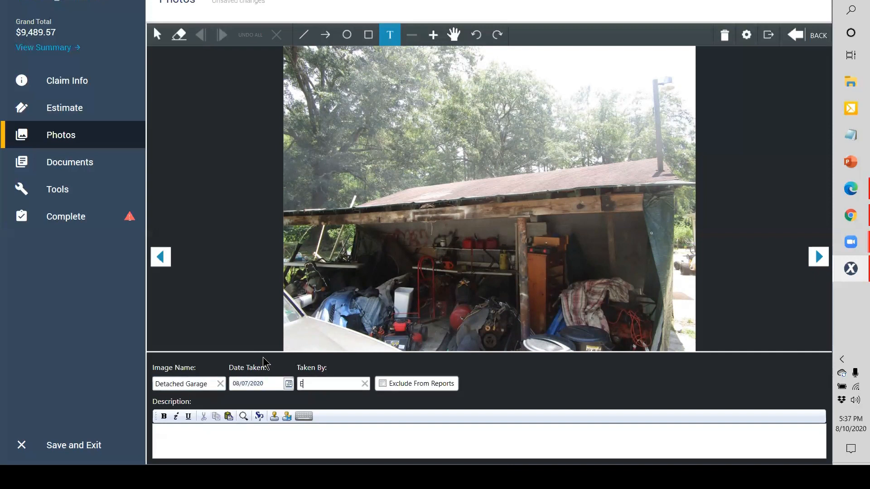
key("Tab")
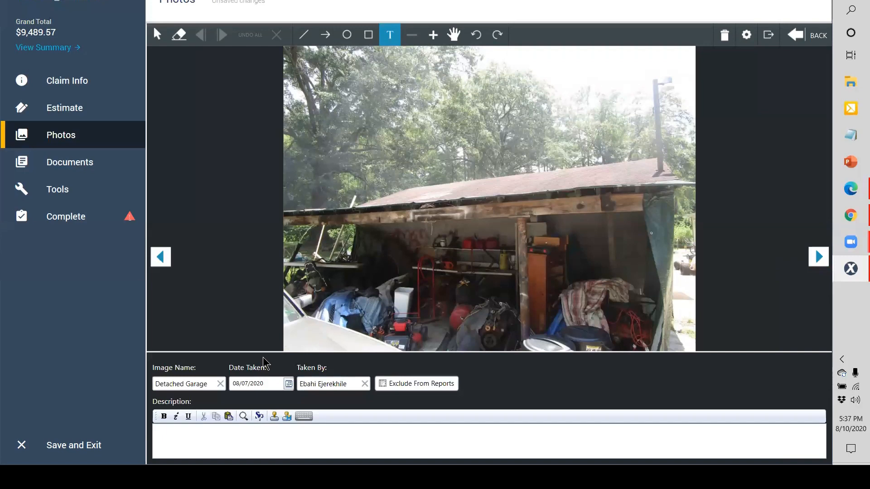
key("Tab")
type("Front")
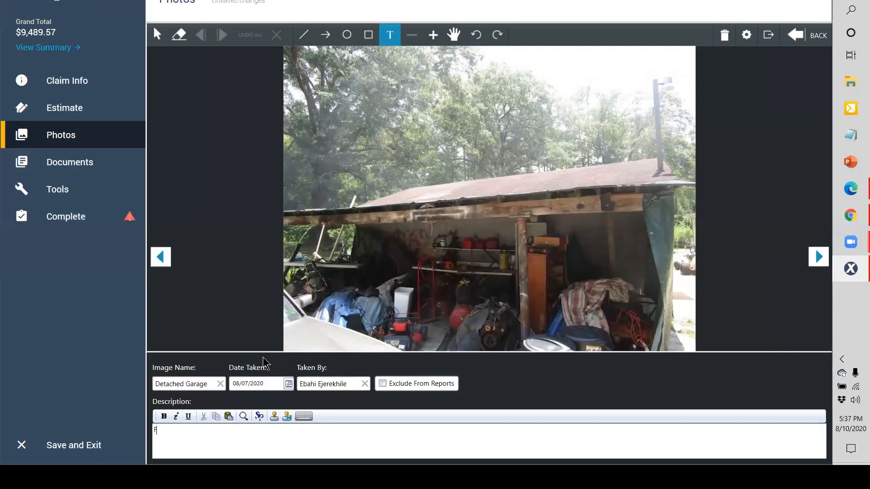
key("BackSpace")
key("BackSpace")
key("BackSpace")
key("BackSpace")
key("BackSpace")
type("Left Elevation")
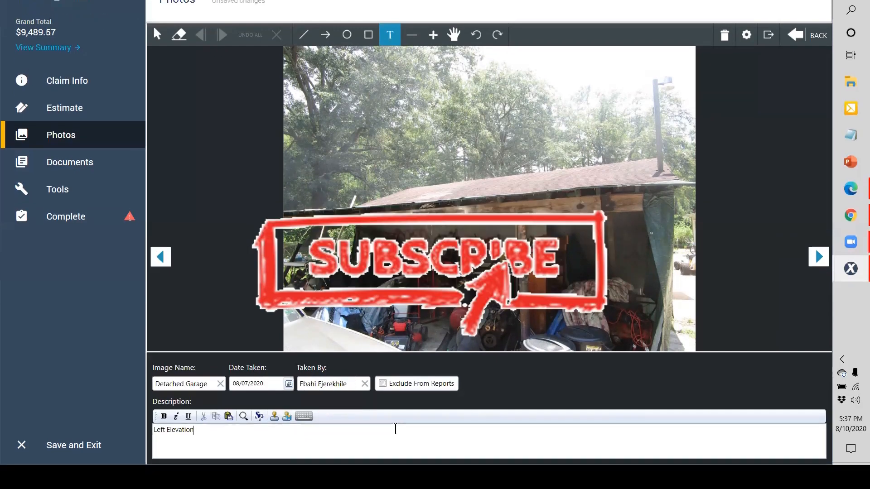
type(" No Related Storm")
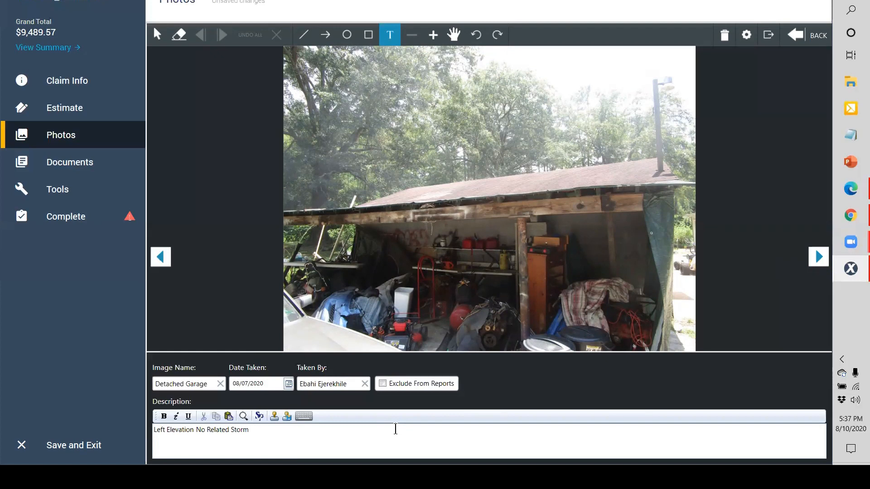
type(" Damage")
left_click_drag(276, 432, 196, 431)
left_click(815, 257)
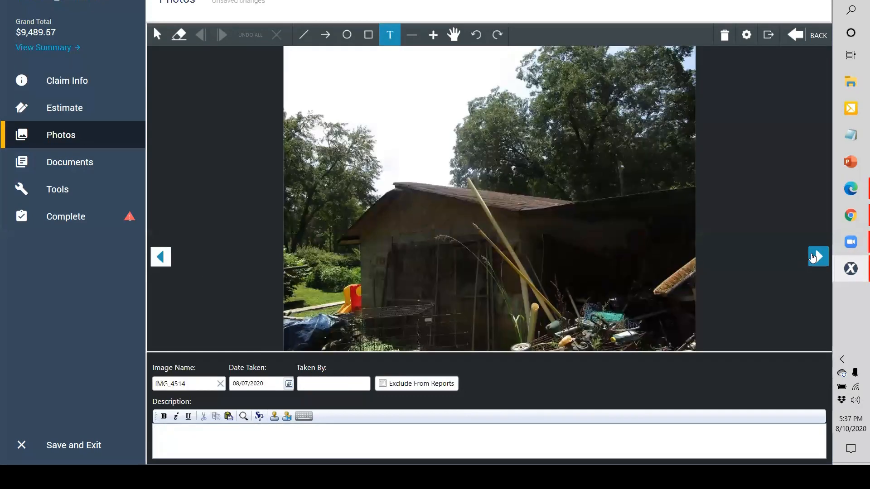
Step: Describe IMG_4514 as 'Rear Elevation No Related Storm Damage'
left_click(310, 430)
type("Rear Elevation No Related Storm Damage")
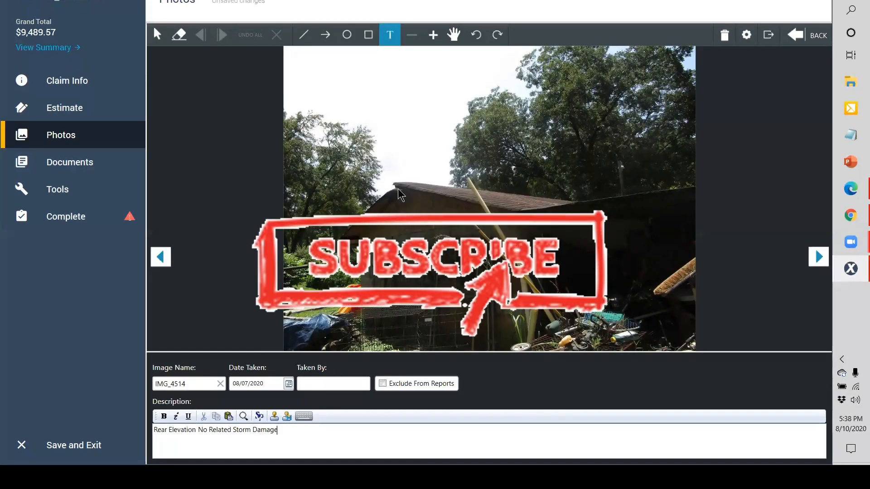
scroll(435, 172, "up", 3)
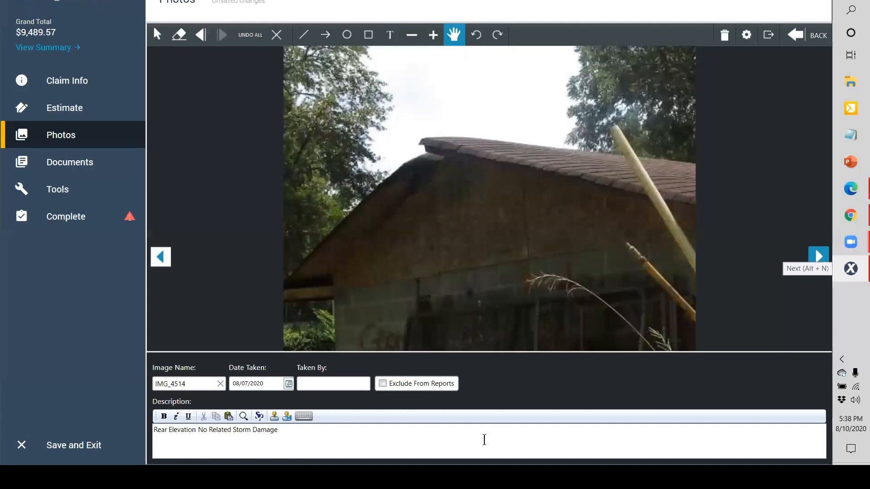
left_click(816, 263)
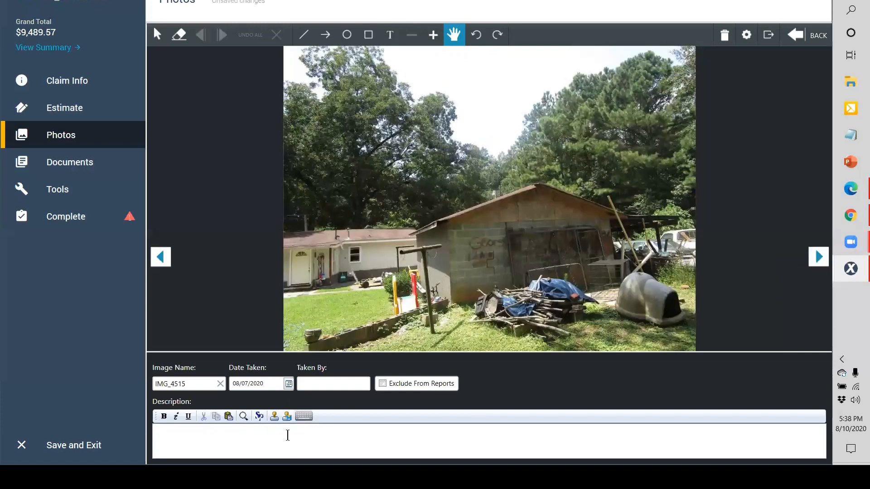
Step: Name IMG_4515 Detached Garage, credit the photographer, and describe it as Rear Elevation
double_click(202, 382)
type("Detached Garg")
key("BackSpace")
type("age")
key("Tab")
key("Tab")
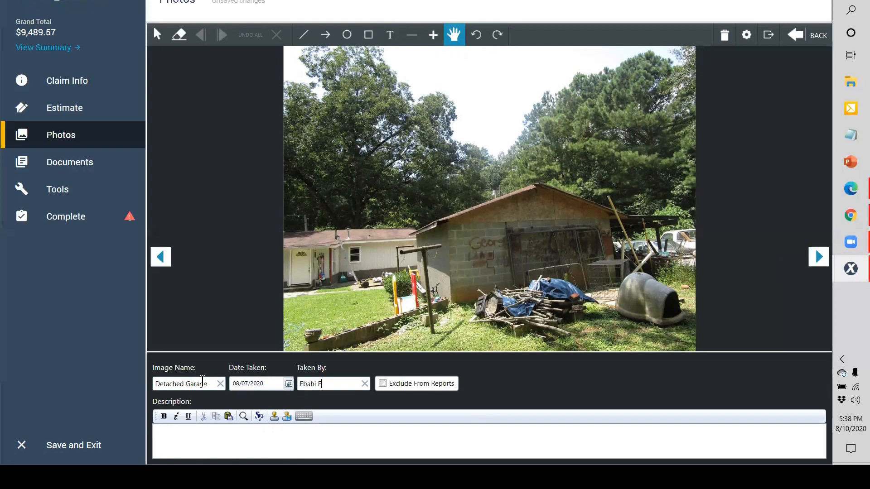
key("Tab")
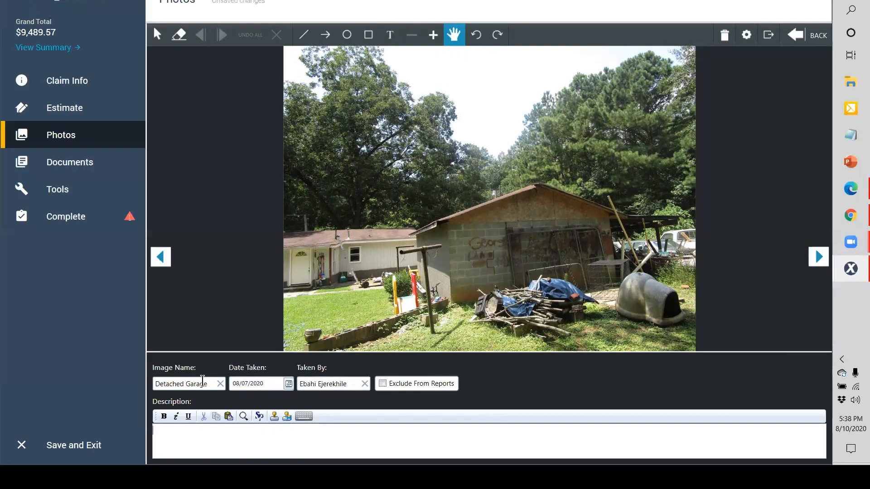
type("Rear Elevation No Related Storm Damage")
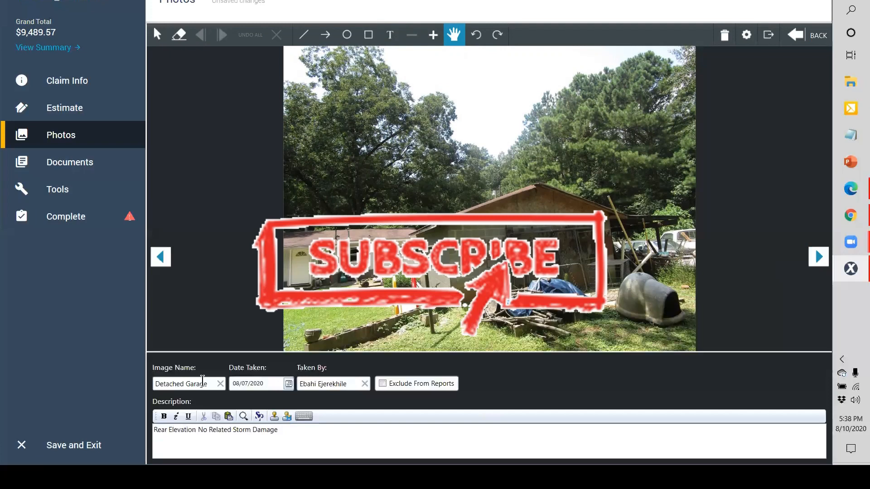
Step: On photo IMG_4516, set the name to Detached Garage and credit the photographer
left_click(818, 257)
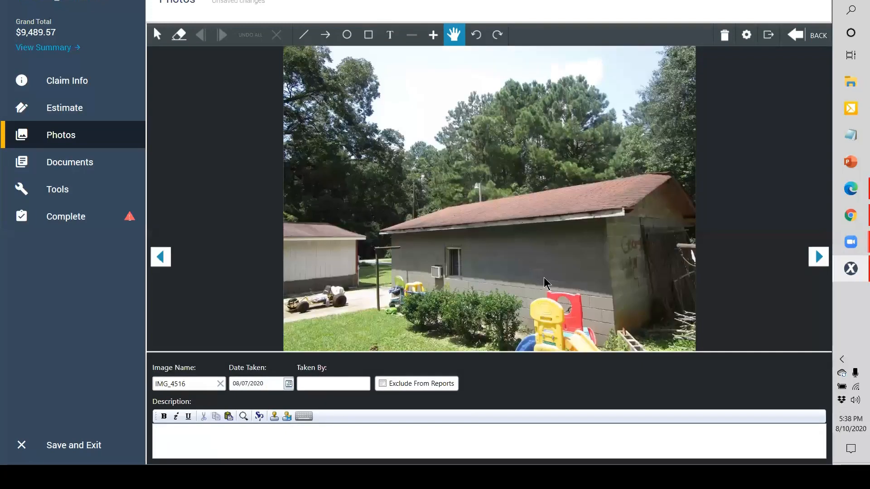
double_click(203, 385)
type("De")
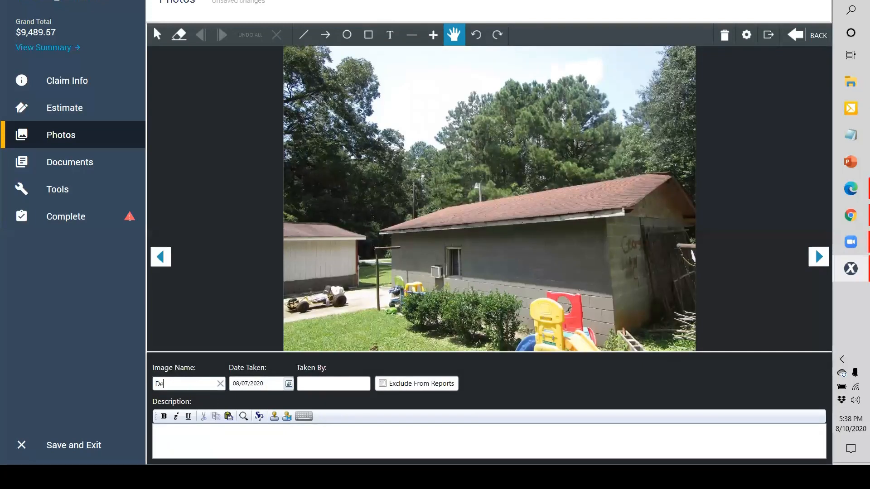
type("tached Garage")
key("Tab")
key("Tab")
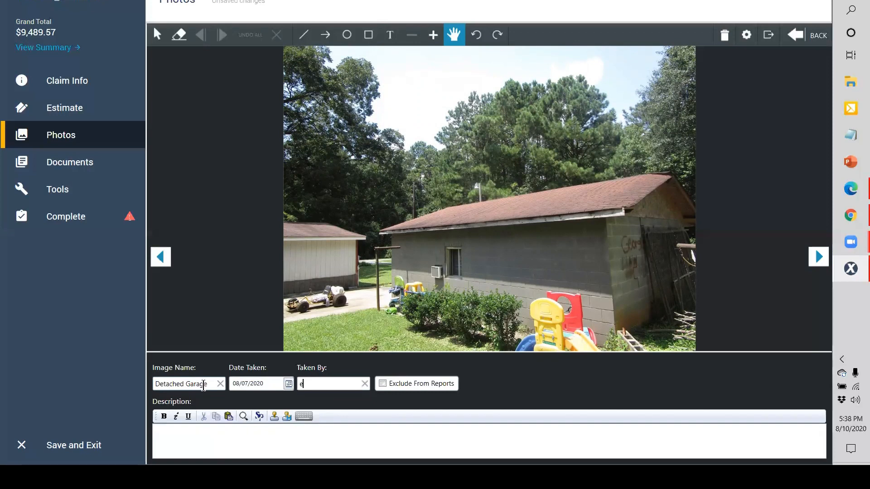
key("Tab")
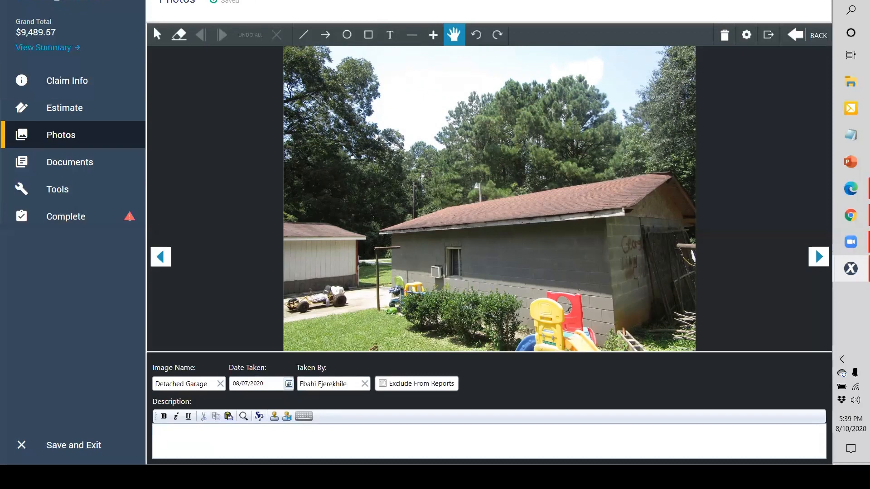
Step: Describe it as 'Right Elevation No Related Storm Damage'
left_click(229, 430)
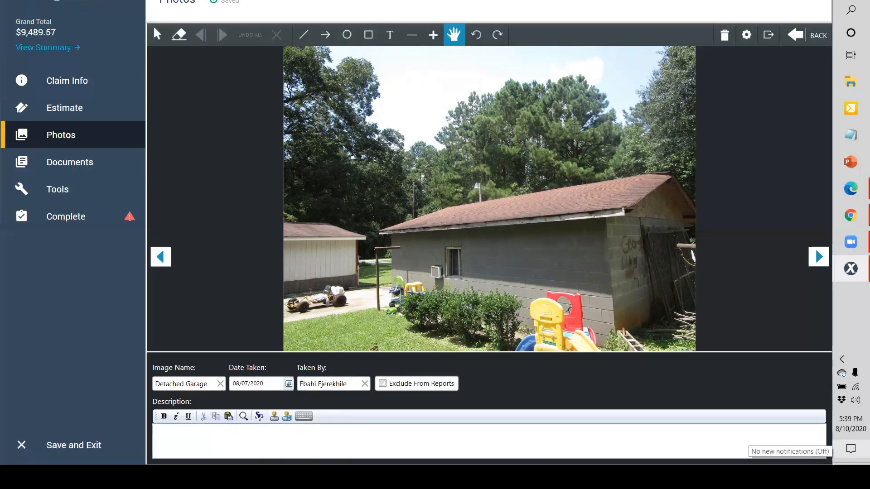
type("Right Elevation No Related Storm Damage")
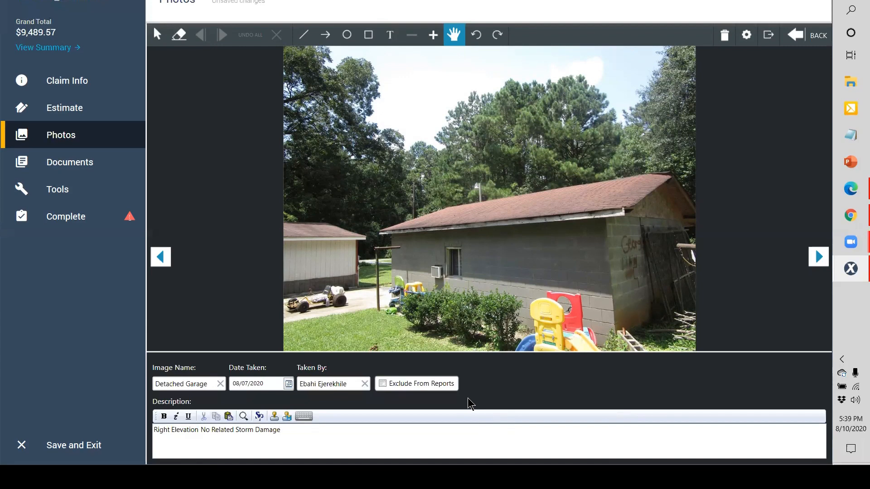
Step: Rename IMG_4517 to Main Dwelling and begin the Rear Elevation description
left_click(816, 257)
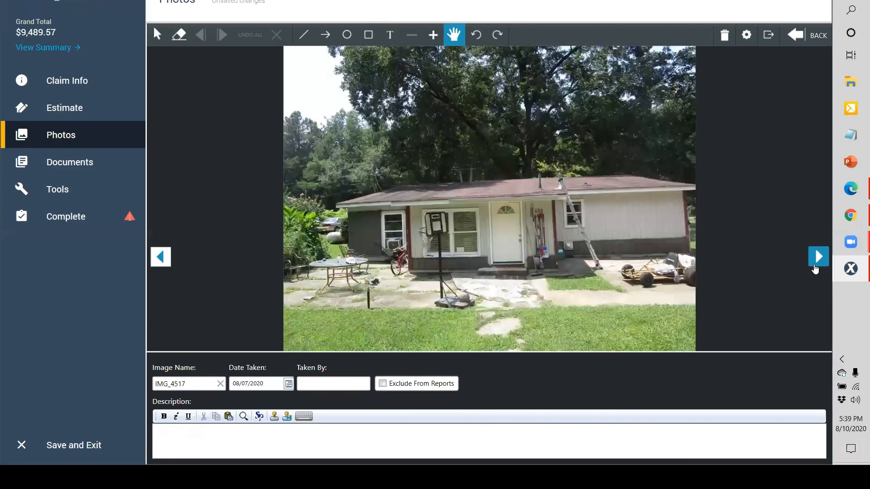
double_click(212, 382)
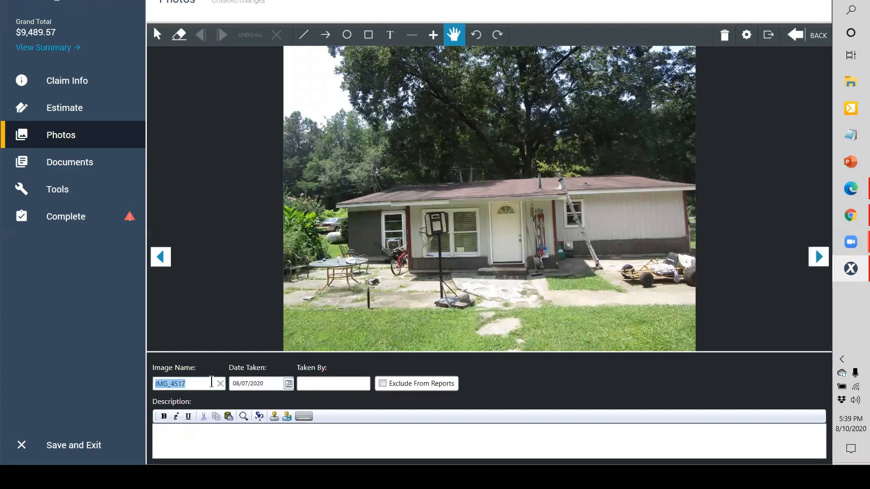
type("Dwelling")
key("BackSpace")
key("BackSpace")
key("BackSpace")
key("BackSpace")
key("BackSpace")
key("BackSpace")
key("BackSpace")
key("BackSpace")
type("Main Dwelling")
key("Tab")
type("ear El")
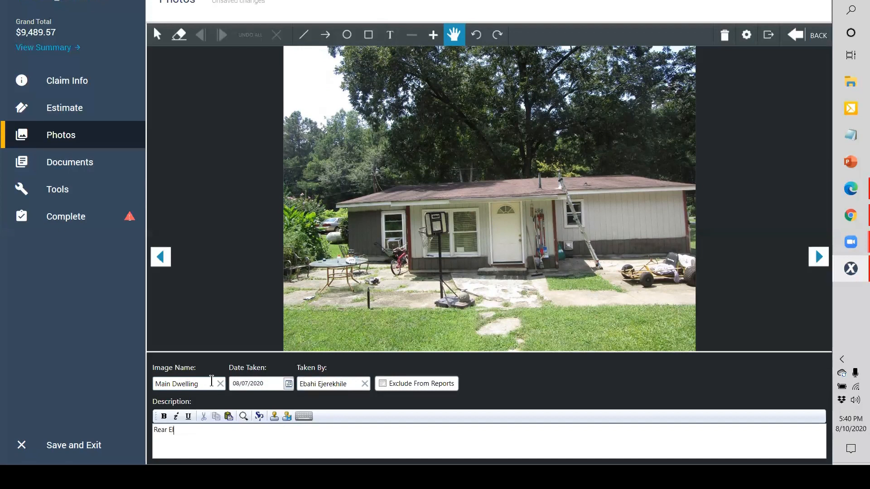
type("evation")
Step: Complete the description as 'Rear Elevation Missing Gutter', then start the shingle photo's description with 'Left'
left_click(431, 36)
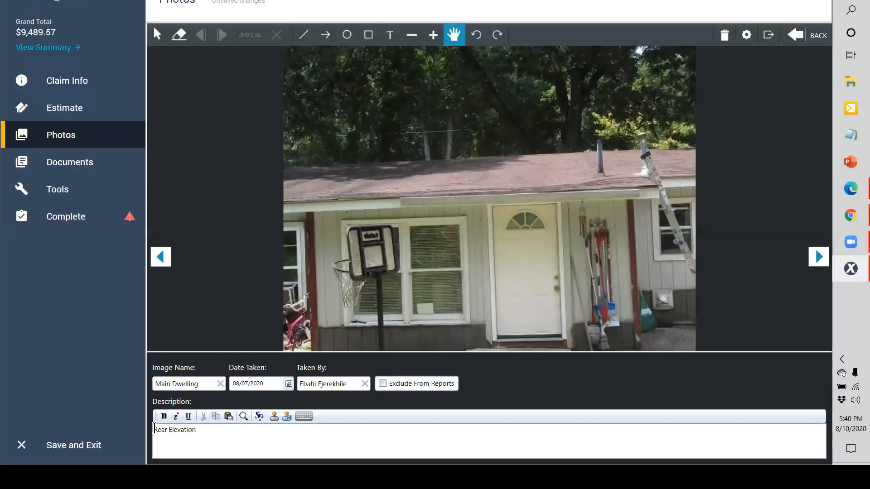
left_click(241, 437)
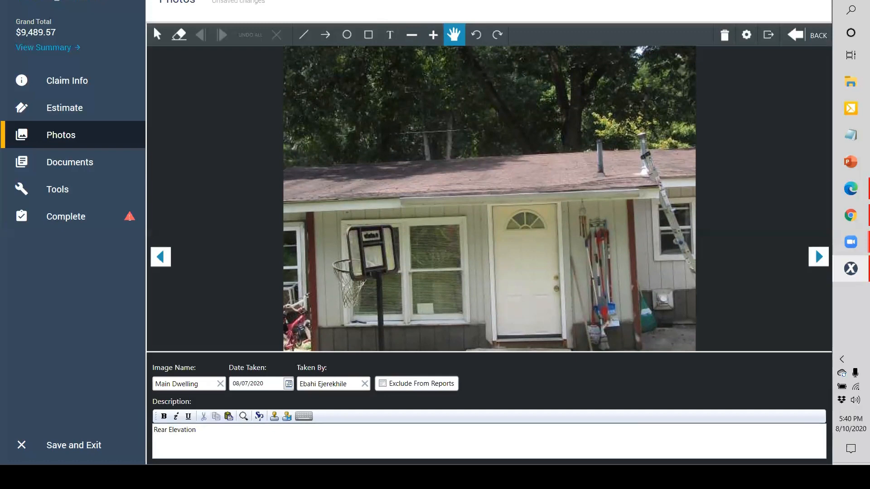
type("OV")
triple_click(172, 435)
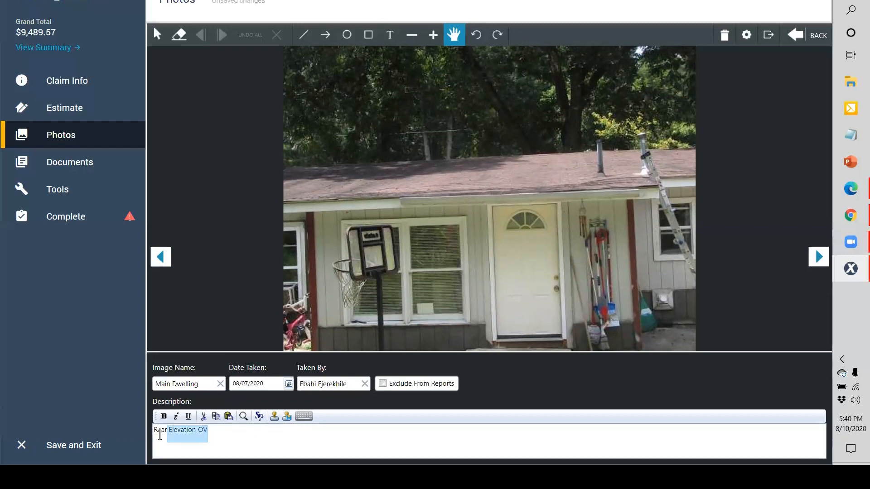
left_click(220, 430)
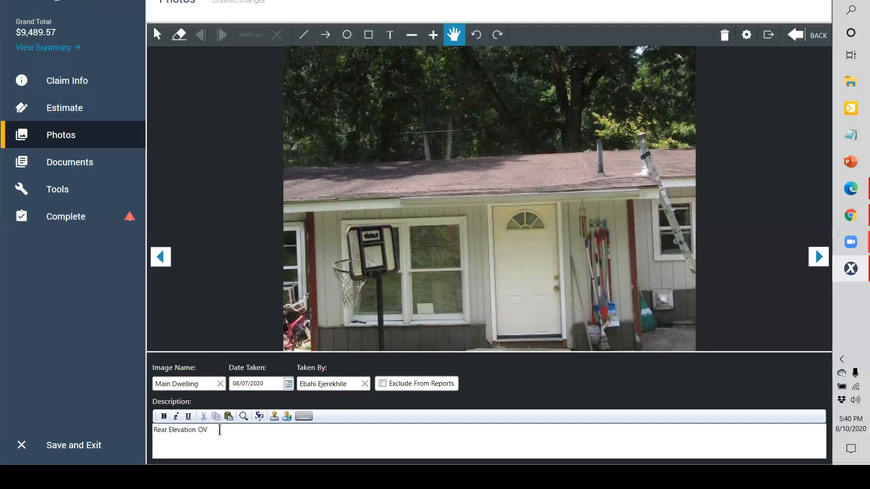
key("BackSpace")
key("BackSpace")
type("Missing Gutter")
left_click(412, 35)
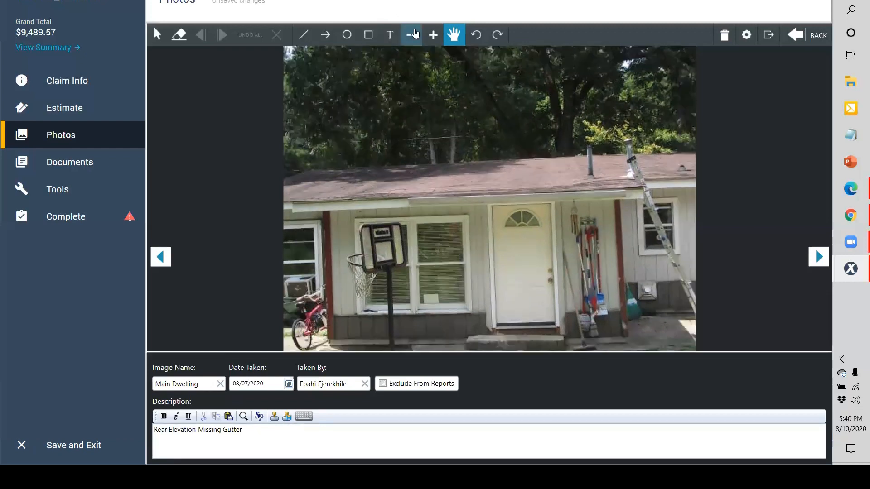
left_click(411, 35)
left_click(453, 40)
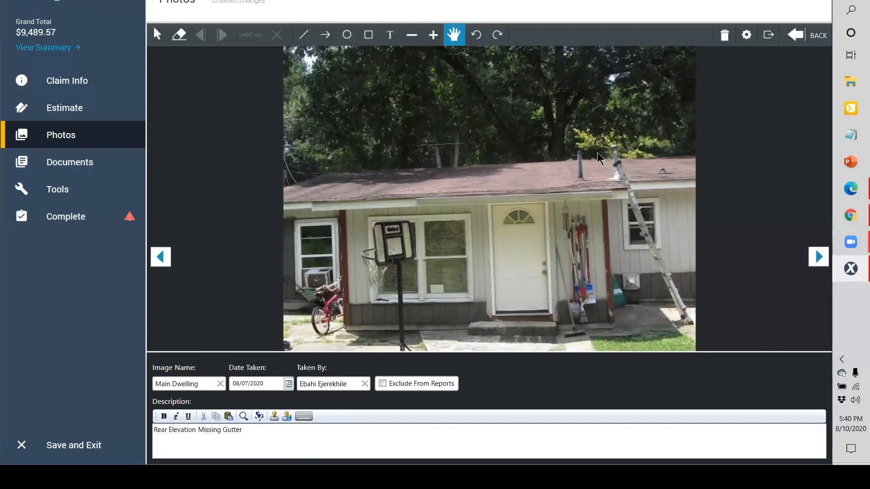
left_click(819, 257)
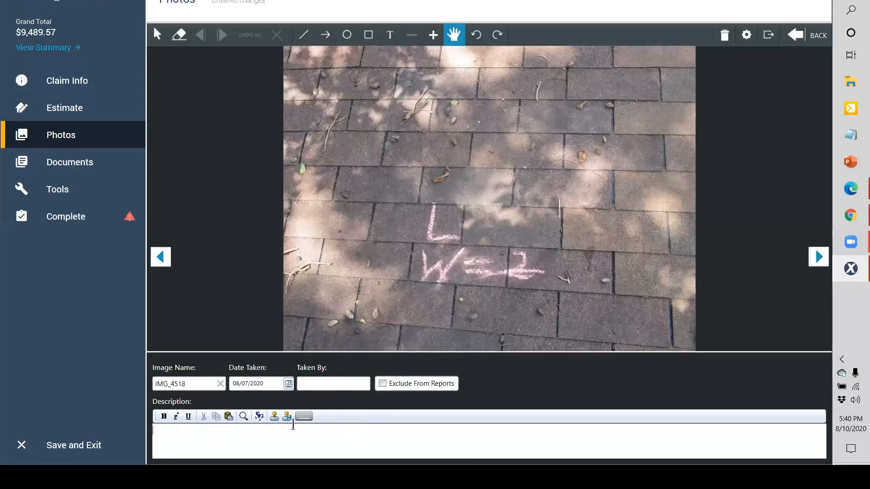
type("Left")
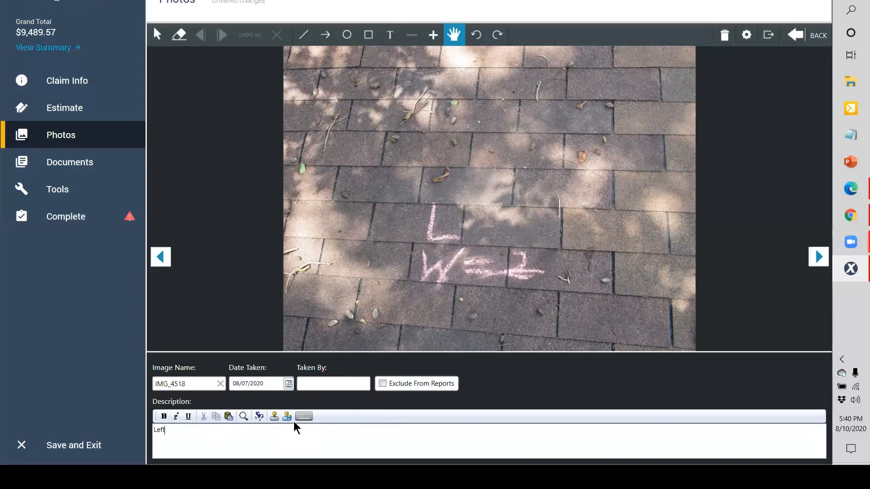
Step: Rename IMG_4518 to Main Dwelling Roof and enter the photographer's name
double_click(186, 383)
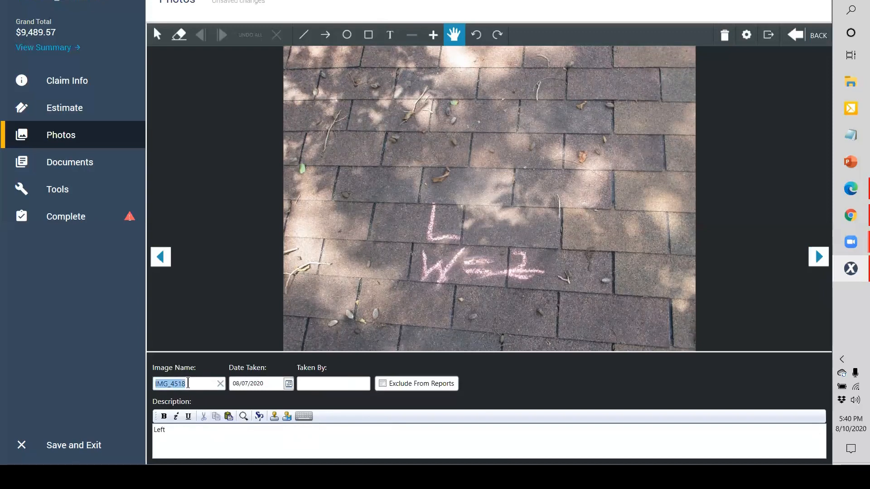
type("Roof")
key("BackSpace")
key("BackSpace")
key("BackSpace")
key("BackSpace")
type("Main Swe")
key("BackSpace")
key("BackSpace")
key("BackSpace")
type("Dwelling Rroof")
key("BackSpace")
key("BackSpace")
key("BackSpace")
key("BackSpace")
type("oof")
key("Tab")
key("Tab")
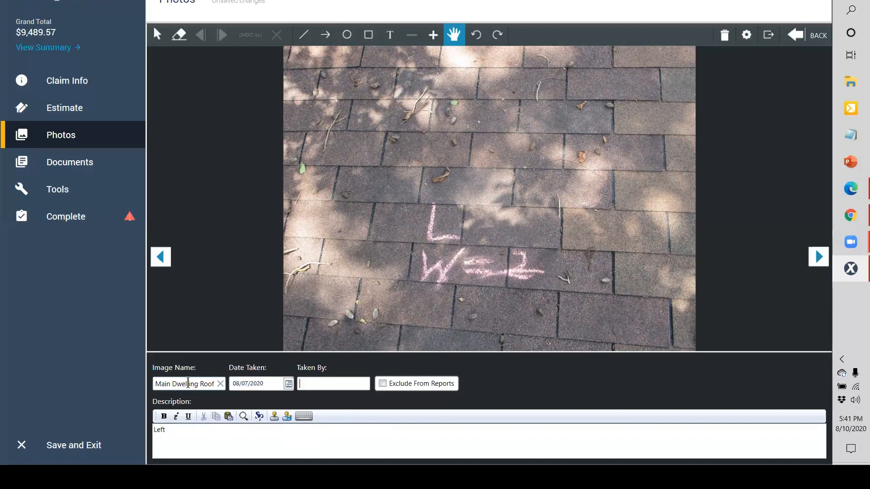
key("Tab")
key("Tab")
Step: Write the description lines: Left Slope, 2 Wind Damaged Shingles, No Hail Damage
type("East")
key("BackSpace")
key("BackSpace")
key("BackSpace")
key("BackSpace")
type("Slop")
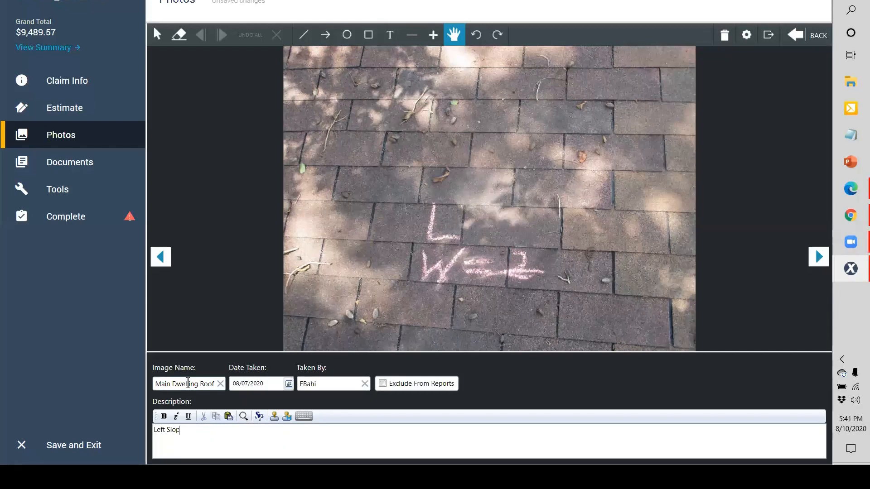
type("e")
type("2 Wind")
type(" Damaged")
type(" Shingle")
type("s ")
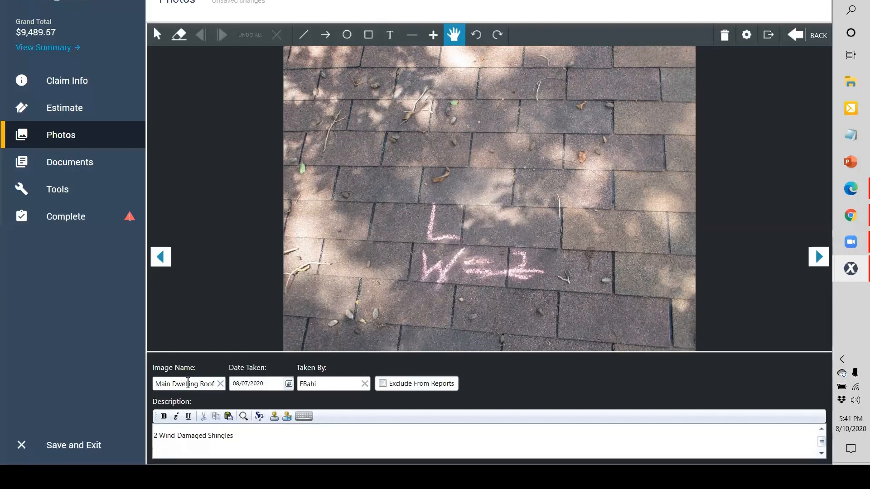
type("No")
type("Hail Damage")
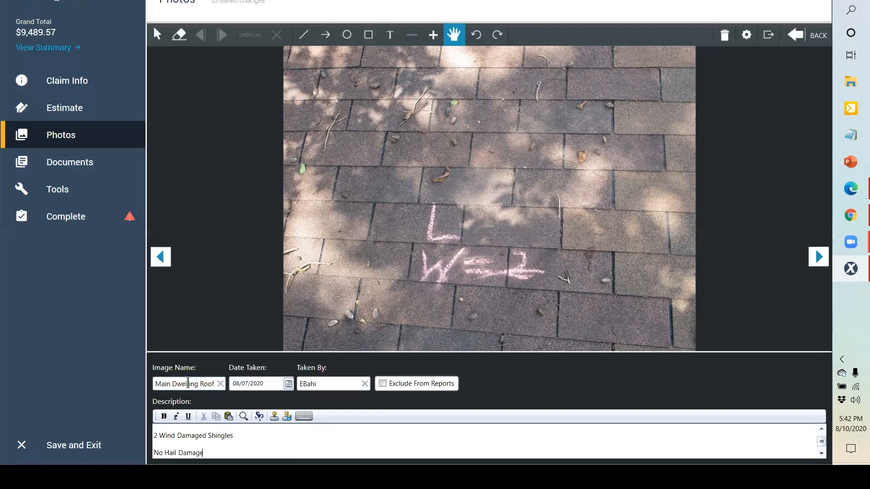
key("Return")
key("ctrl+Home")
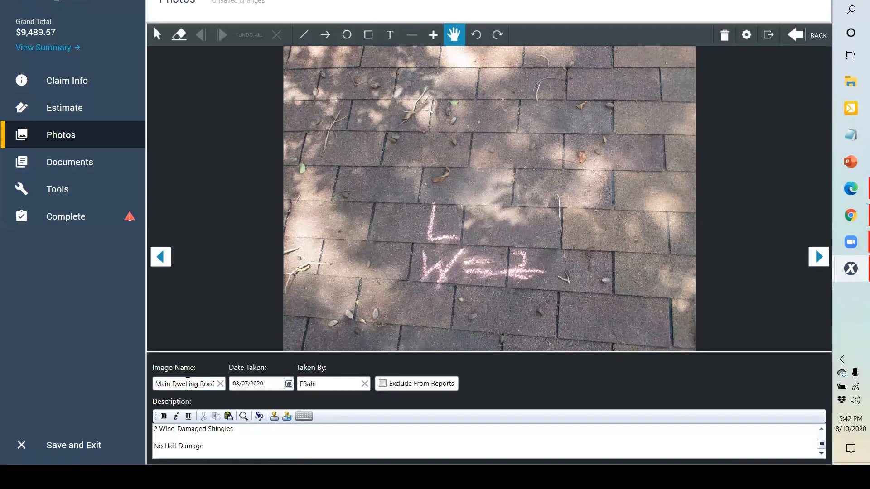
type("Left Slope")
key("Return")
key("Return")
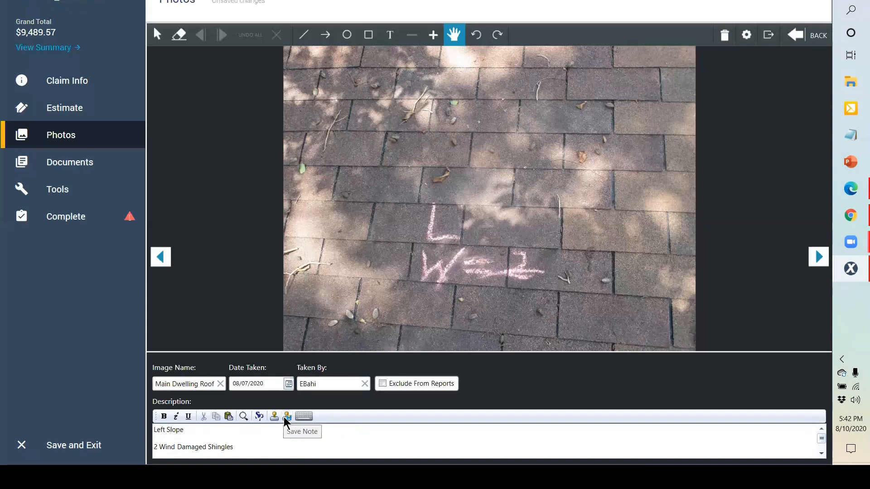
Step: Save the garage description as a note template coded RIGHT ELEVATION
left_click(287, 419)
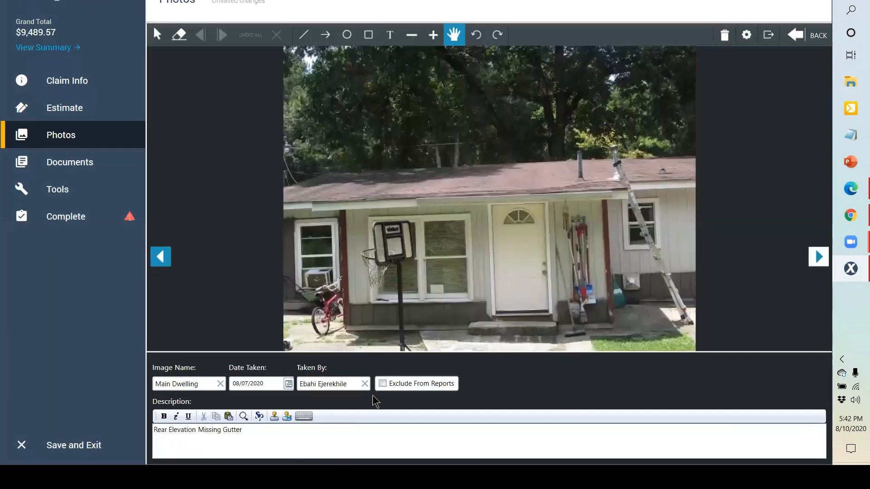
left_click(165, 265)
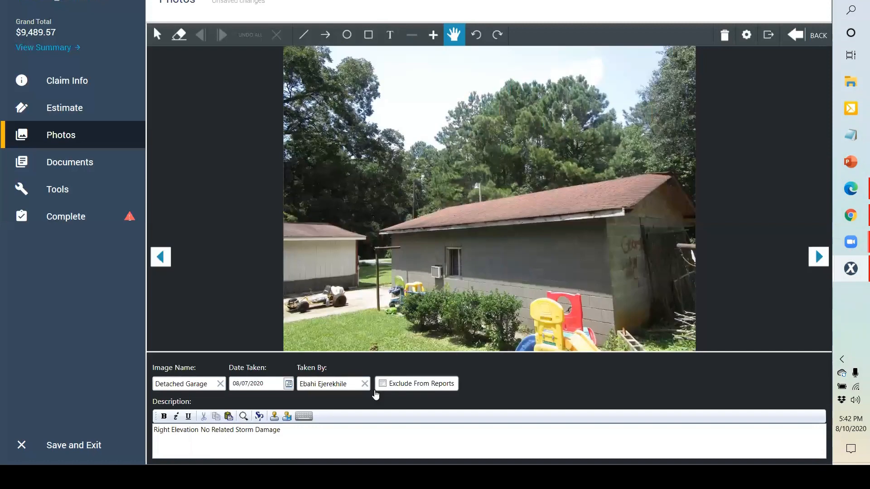
type("RIGHT ")
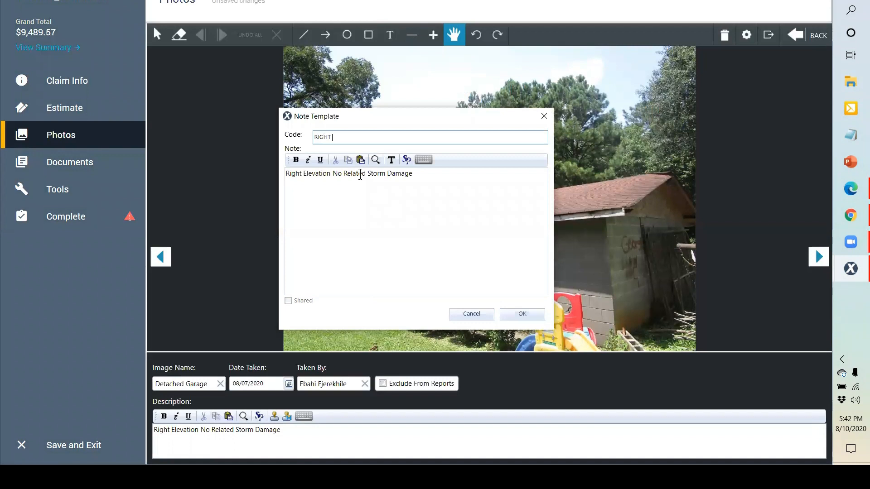
type("ELEVATION")
left_click(509, 311)
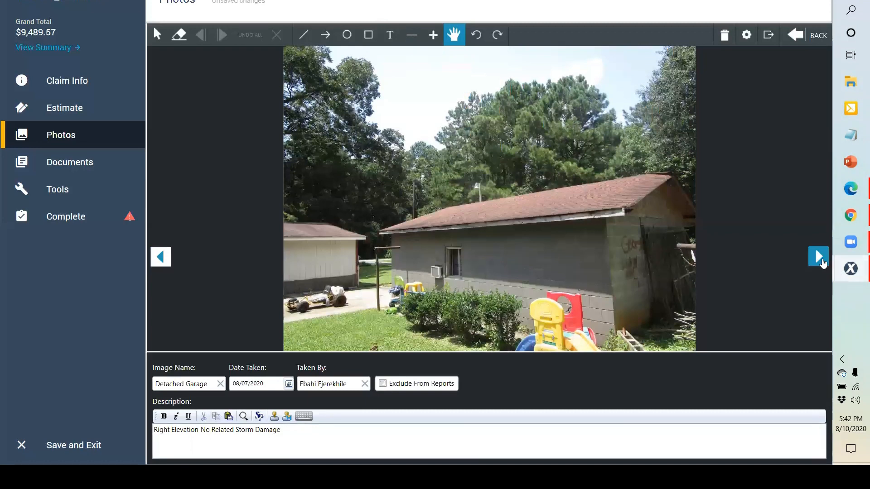
Step: Test-load the RIGHT ELEVATION note on the Main Dwelling photo, then delete the inserted text
left_click(821, 262)
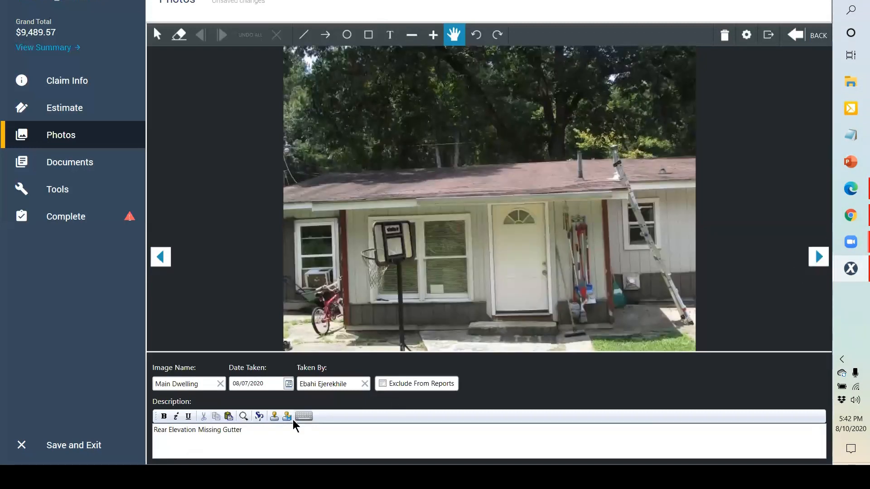
left_click(275, 417)
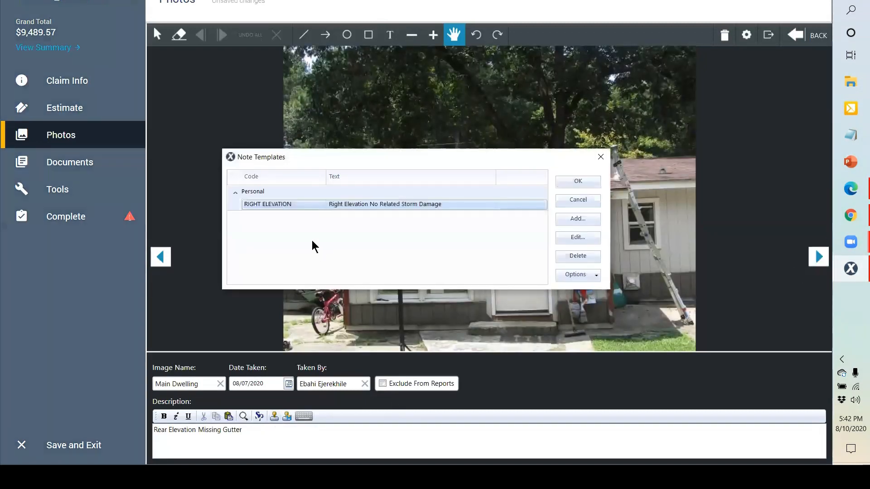
left_click(578, 182)
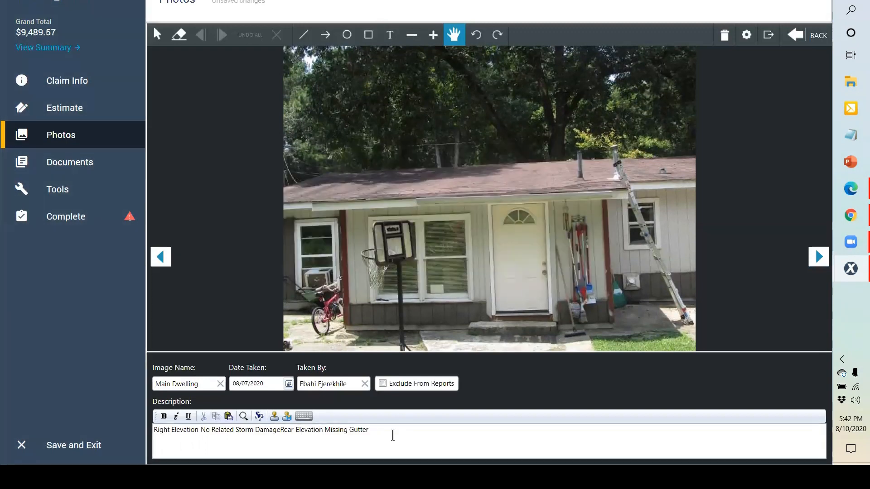
left_click(281, 429)
key("shift+End")
left_click_drag(278, 429, 94, 427)
key("Delete")
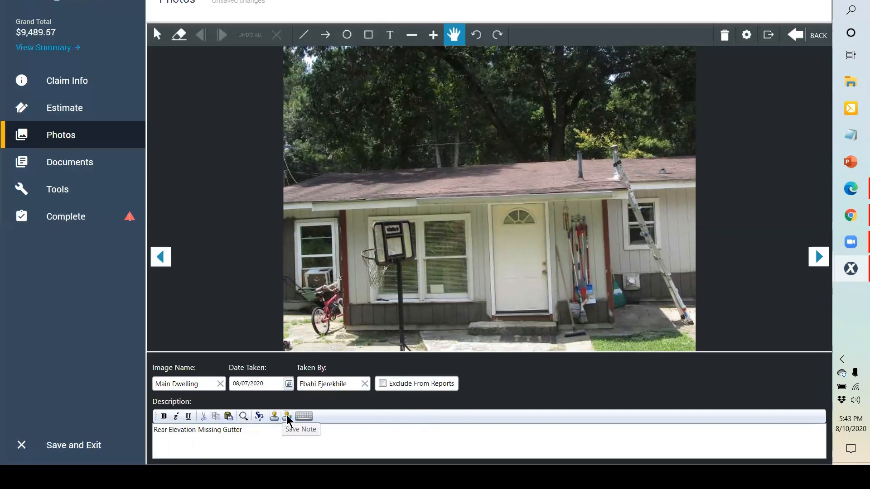
Step: Change the description to 'Rear Elevation OV' and save it as template REAR ELE OV
left_click_drag(198, 430, 242, 430)
type("OV")
left_click(290, 416)
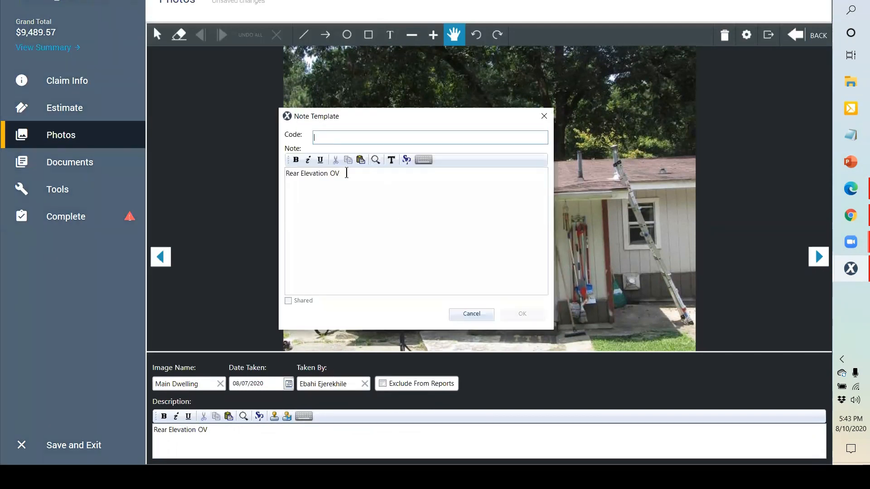
type("REAR ELE OV")
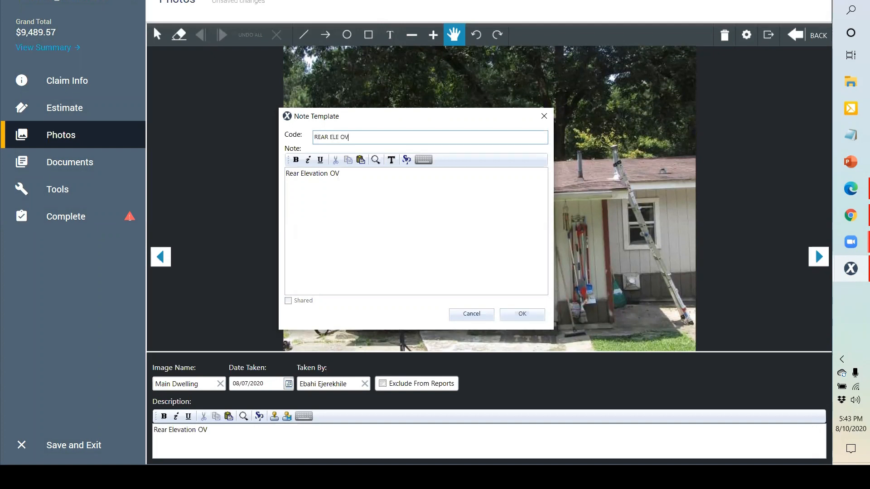
left_click(515, 313)
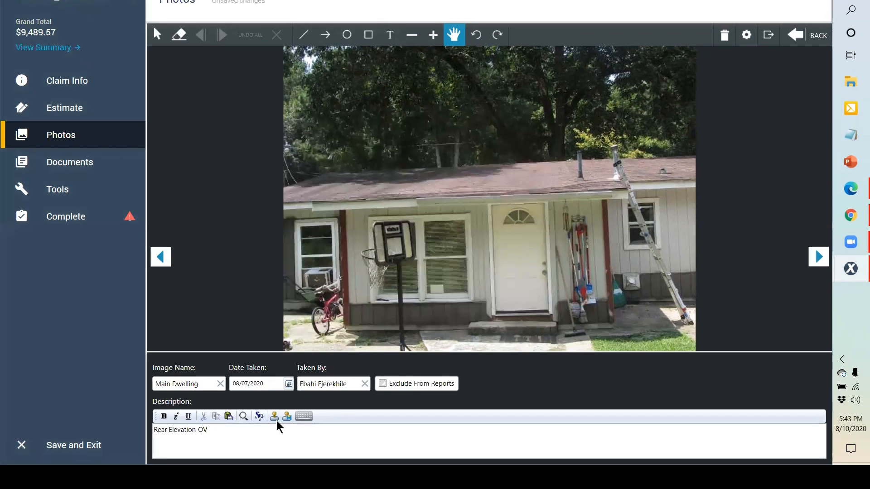
Step: On the next photo, clear the old description and pick the REAR ELE OV template
left_click(161, 257)
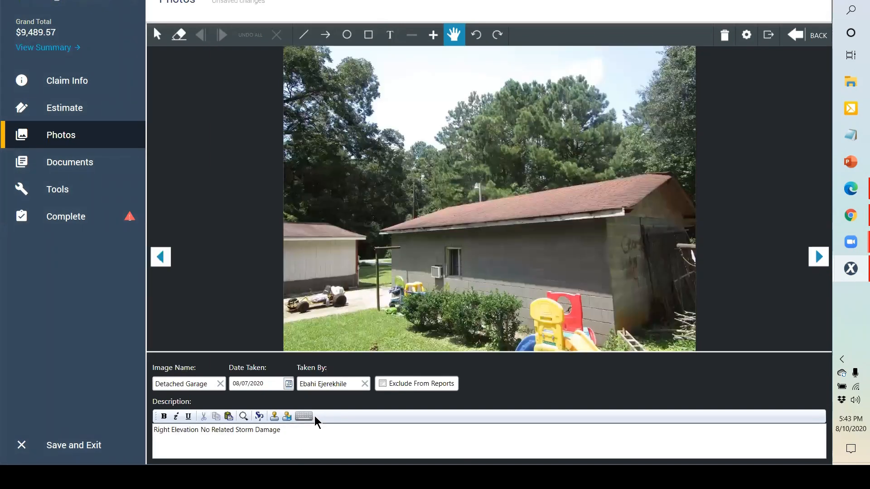
triple_click(177, 431)
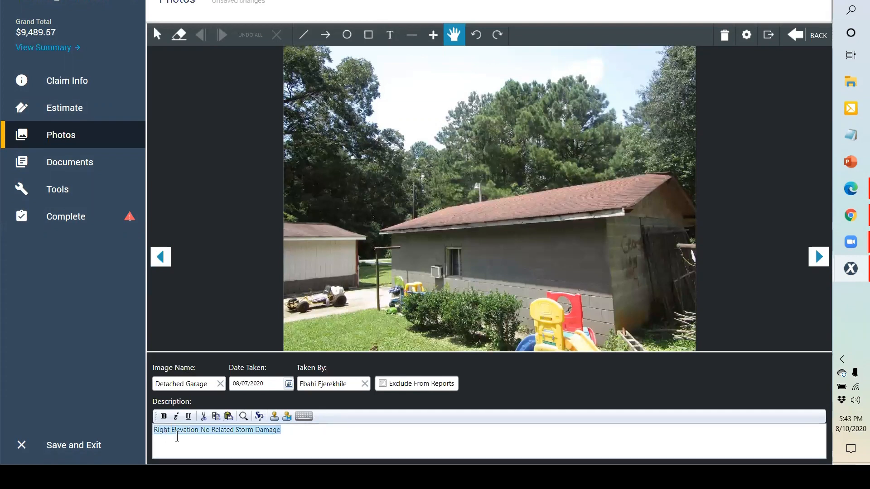
key("BackSpace")
left_click(277, 418)
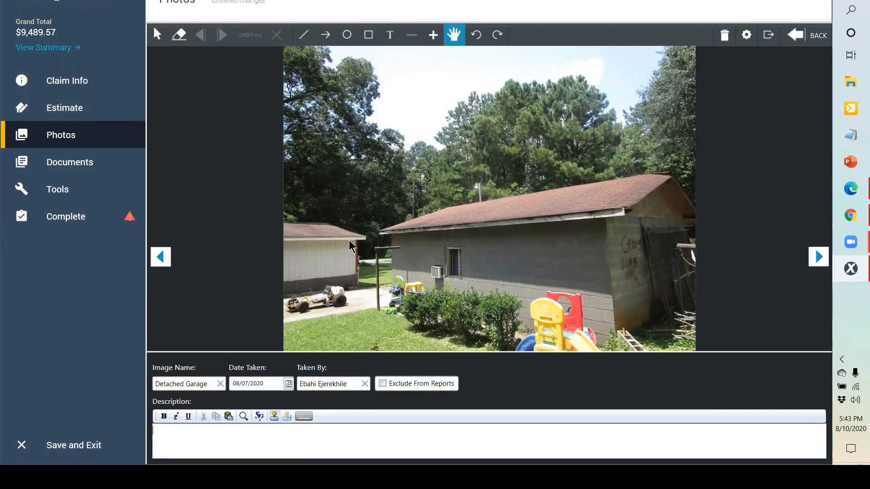
left_click(320, 203)
Step: Insert the REAR ELE OV template text and advance to photo IMG_4519
left_click(589, 182)
key("Page_Down")
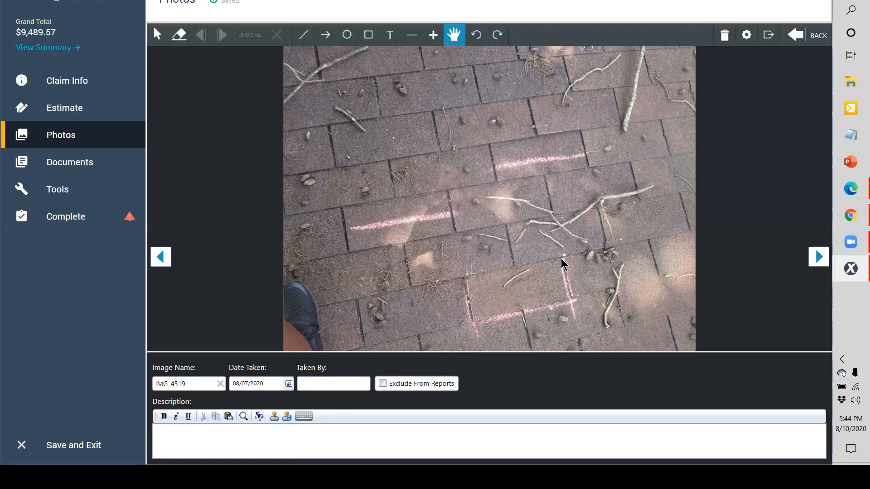
Step: Draw a straight line mark on the shingle photo
left_click(310, 36)
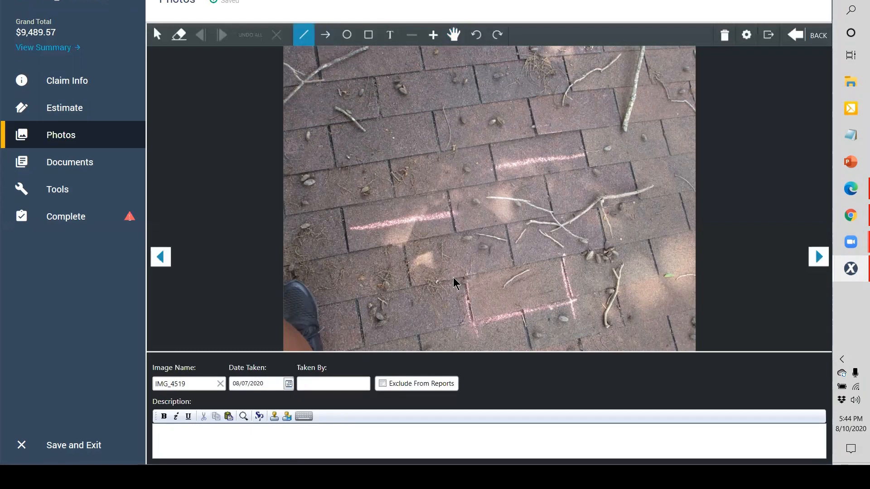
left_click(425, 289)
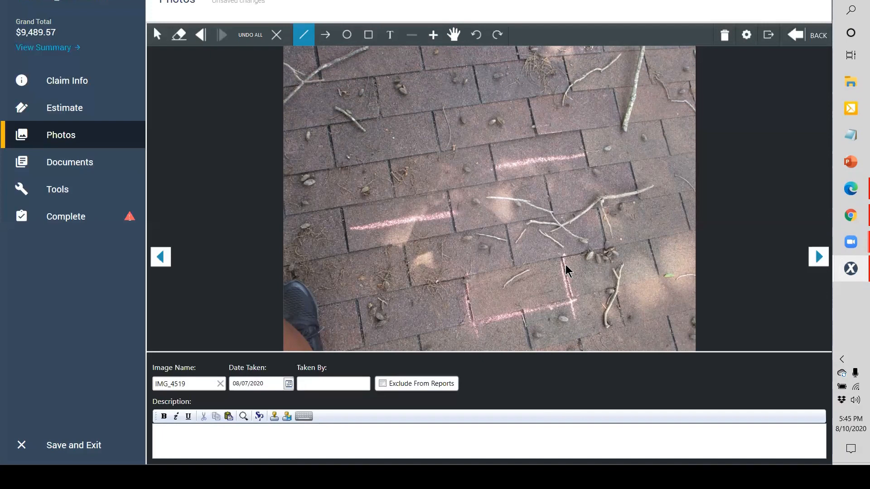
left_click(266, 437)
Step: Name IMG_4519 Main Dwelling, credit the photographer, and describe it 'Left Slope 2 Wind Damaged Shingles'
double_click(193, 381)
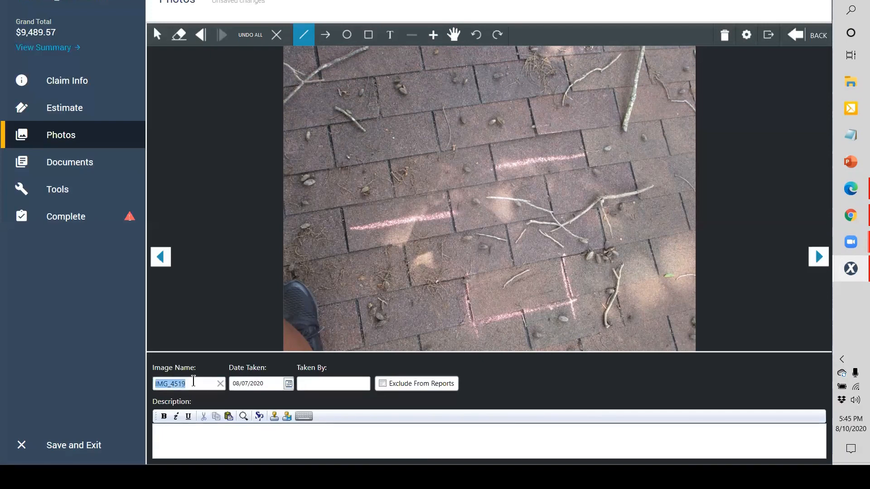
type("L")
key("BackSpace")
type("Main Dwelling")
key("Tab")
left_click(318, 387)
key("Tab")
type("Left Slope 2")
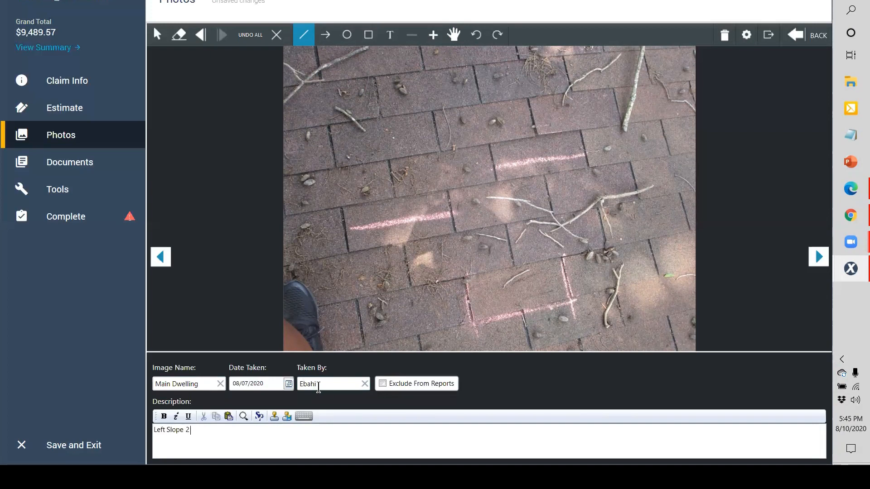
type(" Wind Damaged Shingles")
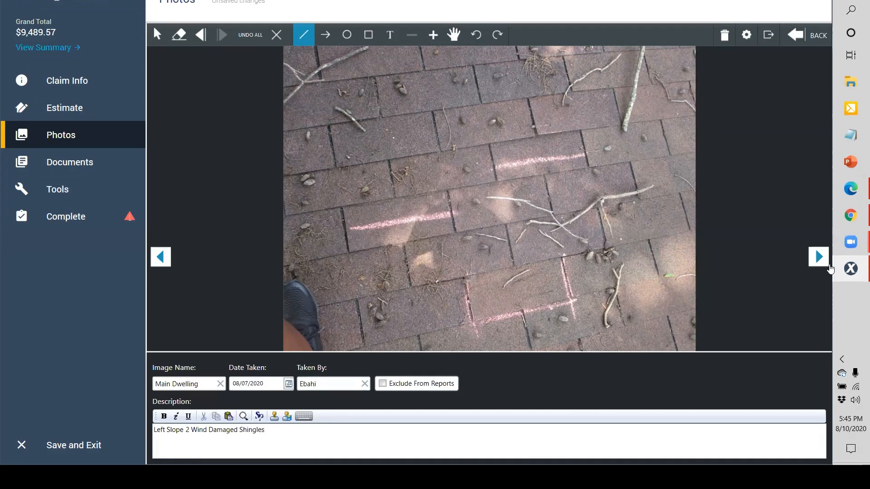
left_click(822, 258)
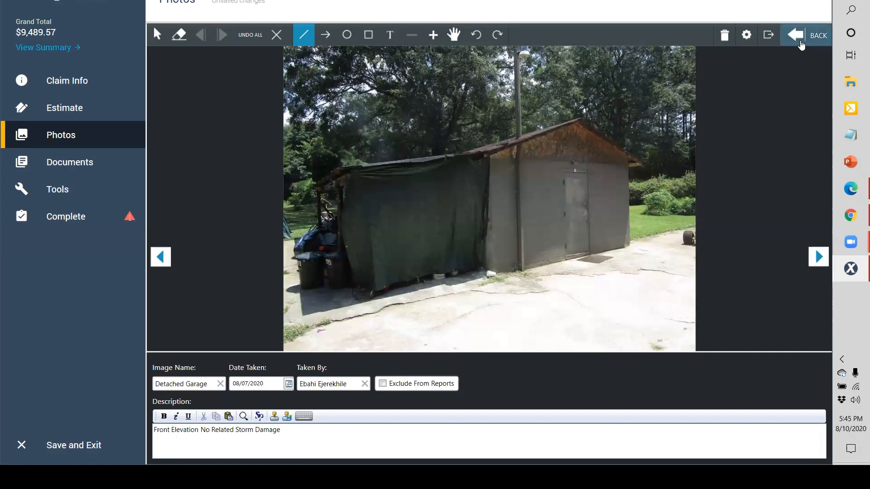
Step: Rename photo 3, IMG_4514, to 'Detached Garage' and return to the thumbnails
left_click(802, 45)
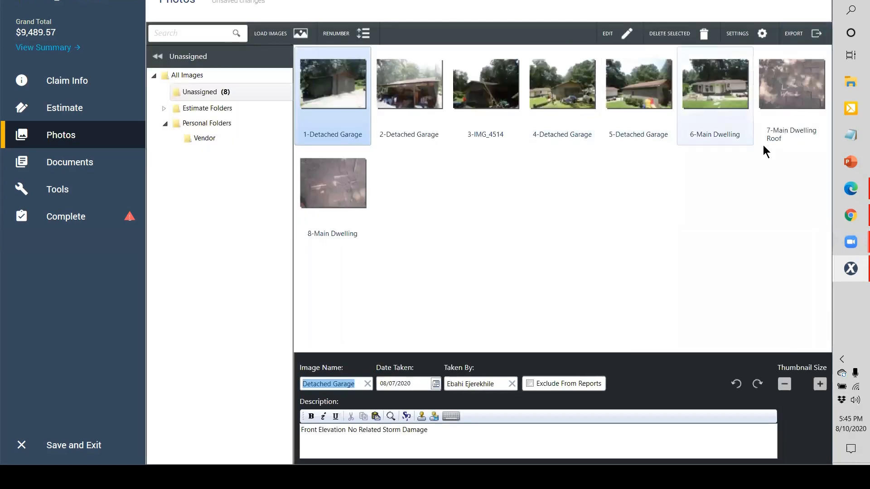
left_click(482, 141)
double_click(482, 141)
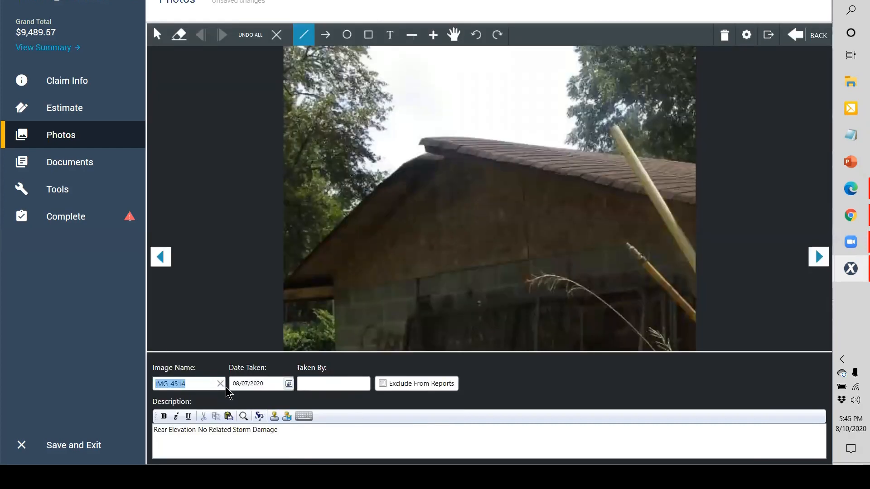
left_click(211, 434)
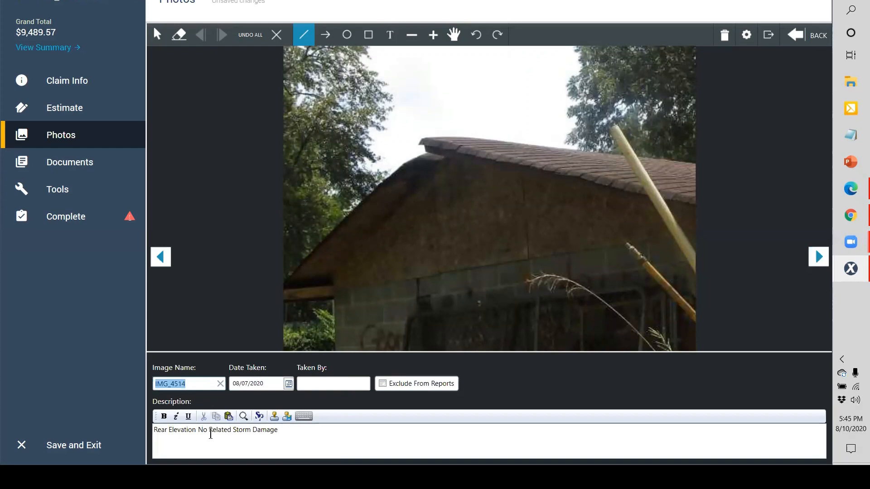
type("D")
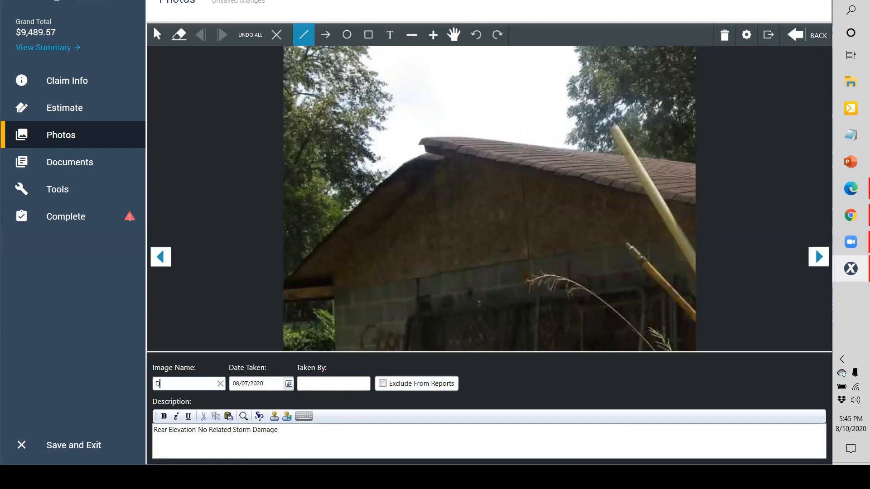
type("etached Garag")
type("e")
key("Return")
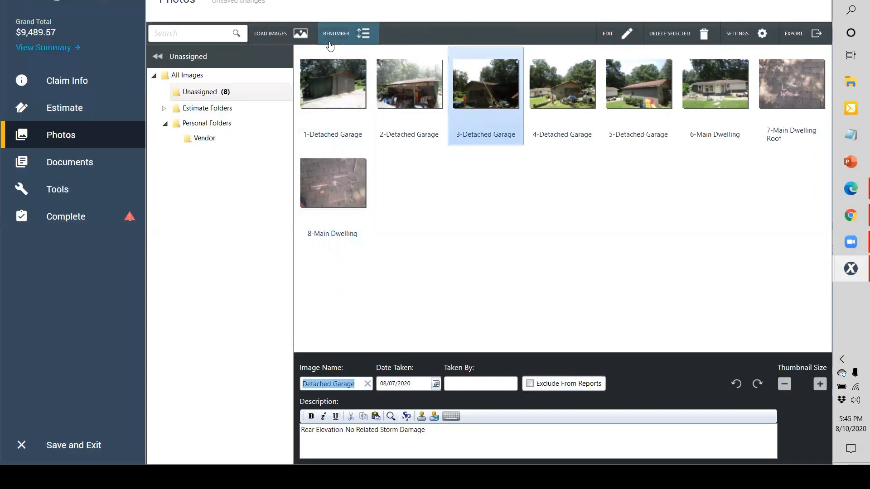
Step: Move the front-elevation Detached Garage photo into the third slot and apply the renumbering
left_click(343, 34)
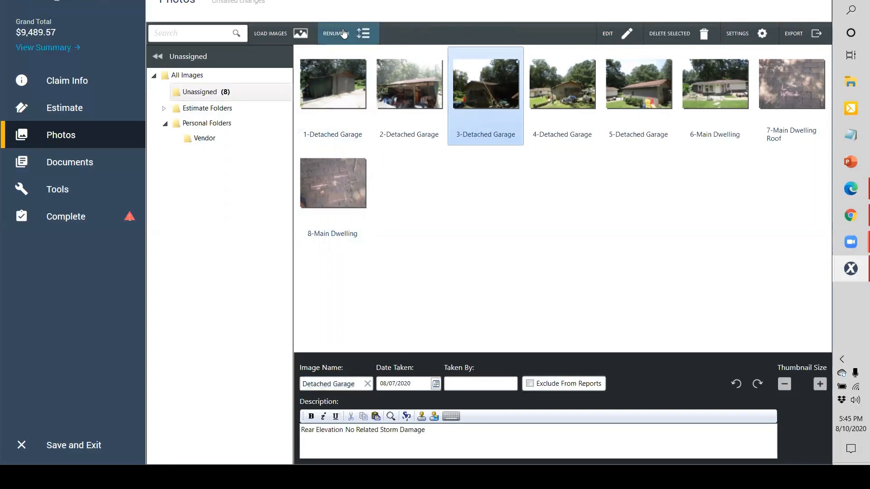
left_click(358, 124)
left_click_drag(489, 101, 497, 102)
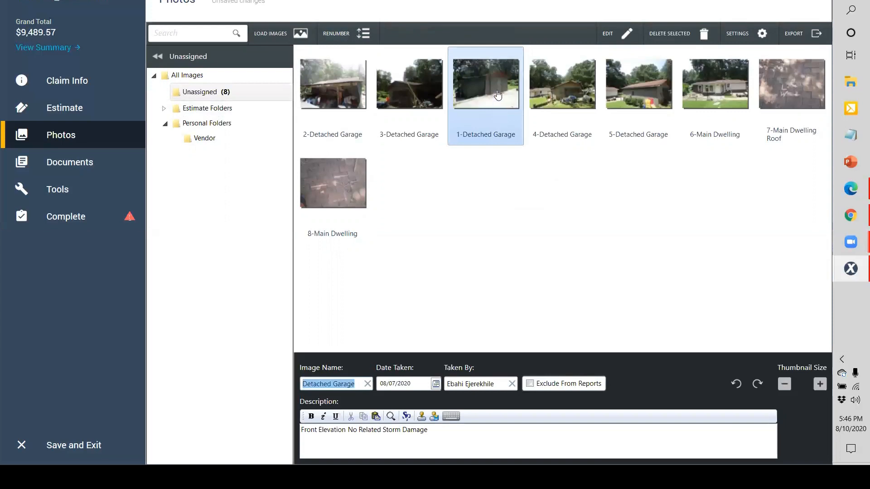
left_click(348, 34)
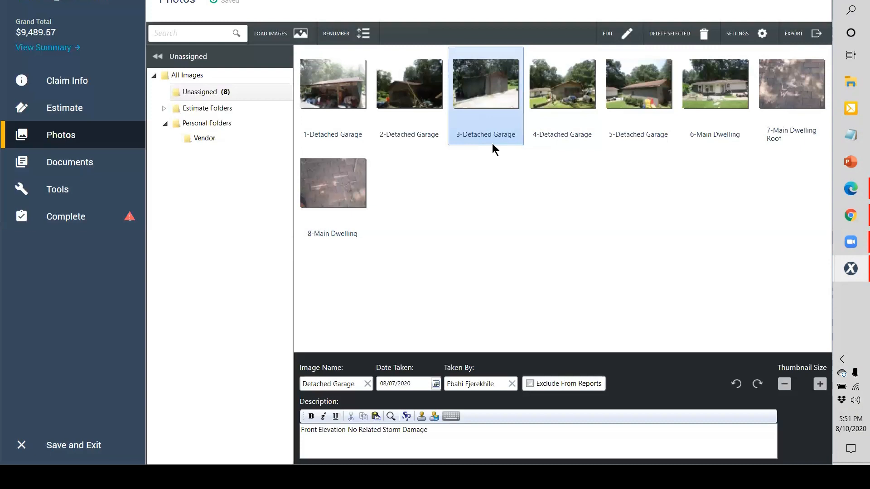
Step: Expand the Estimate section in the left sidebar
left_click(90, 110)
Step: Open the estimate's Sketch and zoom in on the Living Room and its stairs
left_click(93, 144)
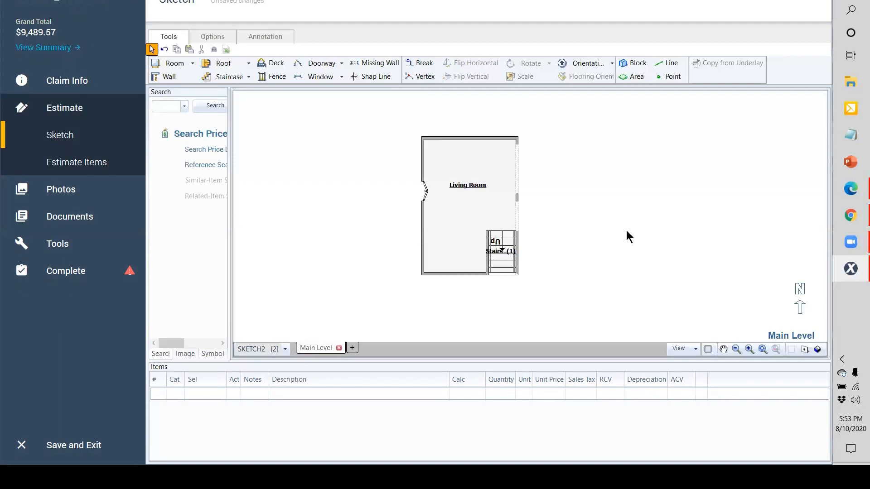
scroll(626, 229, "up", 1)
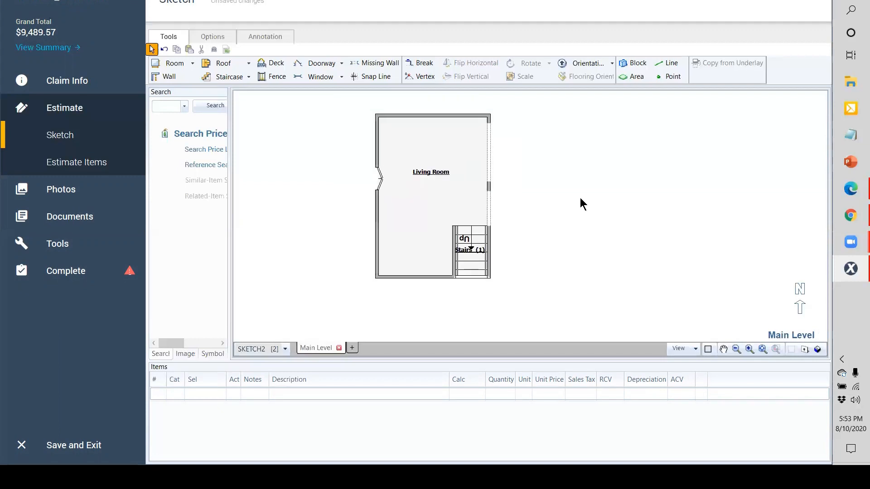
left_click(380, 184)
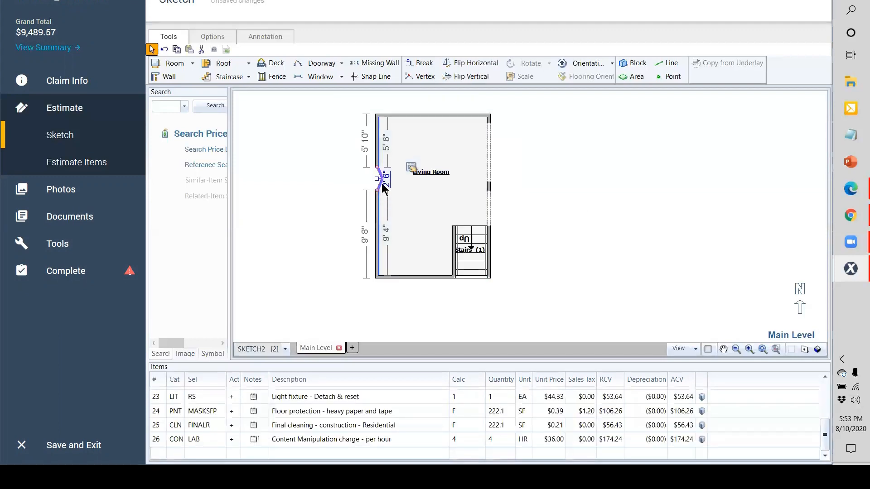
left_click(386, 188)
left_click_drag(377, 191, 376, 243)
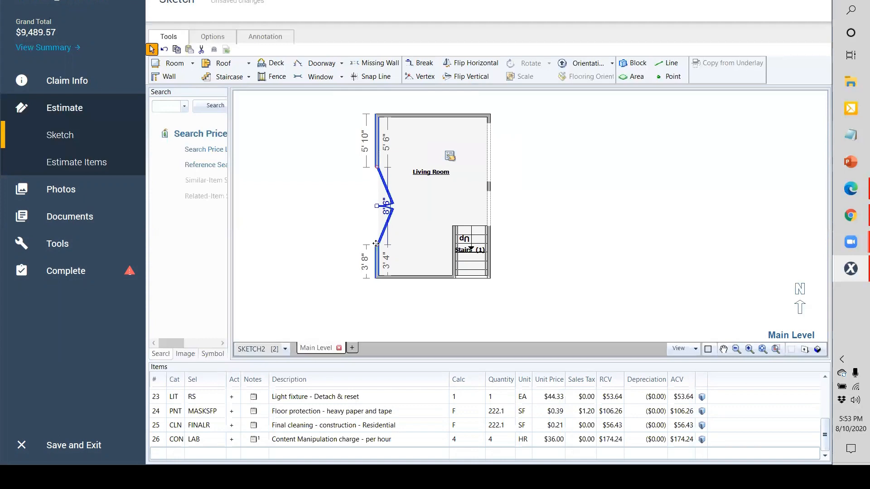
key("ctrl+z")
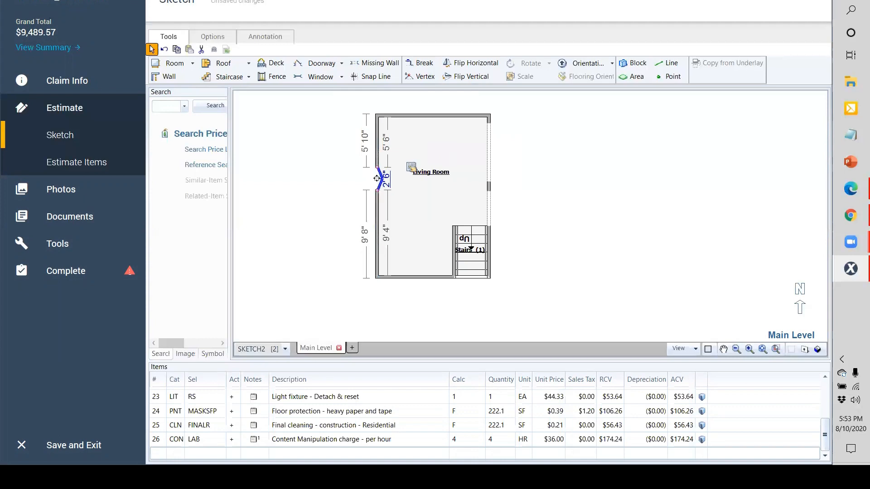
left_click(300, 62)
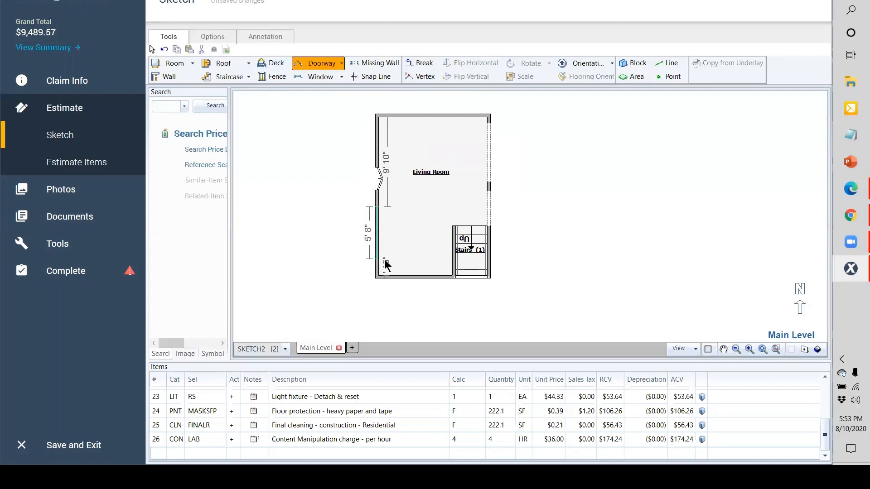
left_click(383, 261)
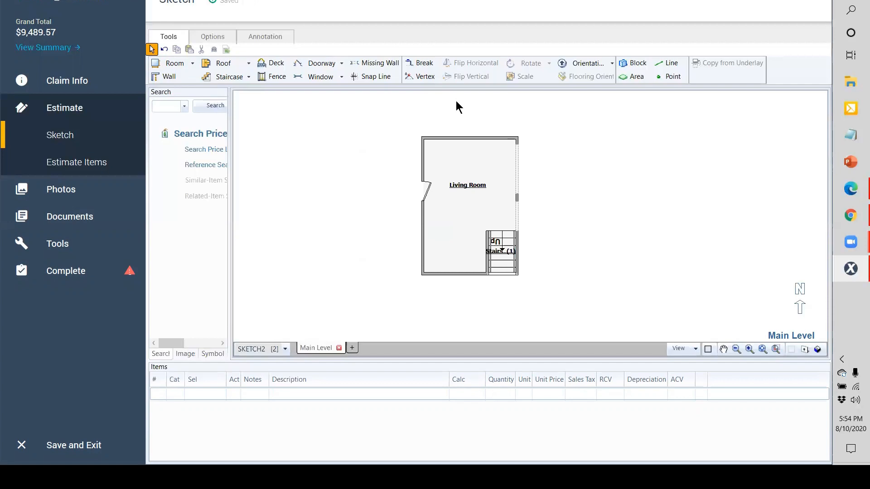
Step: Widen the price list search panel, snap Room1 to the Living Room's right wall, and add a level
left_click(176, 109)
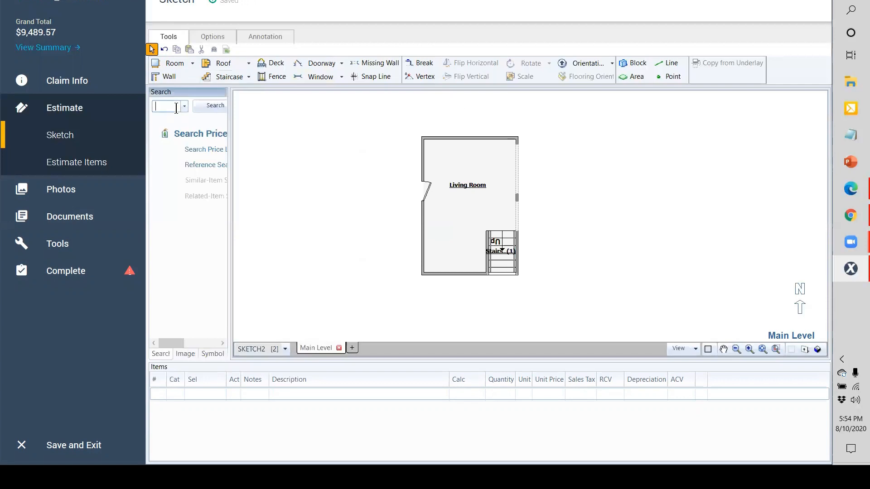
mouse_move(230, 122)
left_mouse_down()
mouse_move(316, 128)
mouse_move(299, 129)
left_mouse_up()
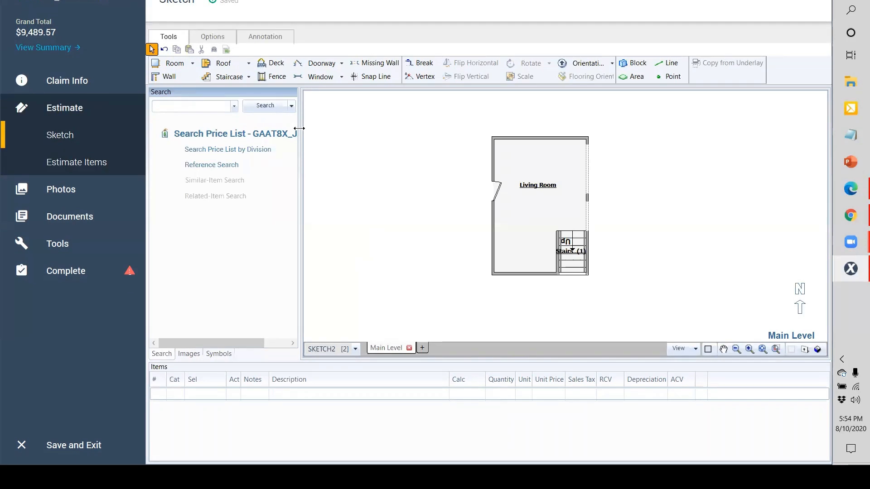
left_click(159, 63)
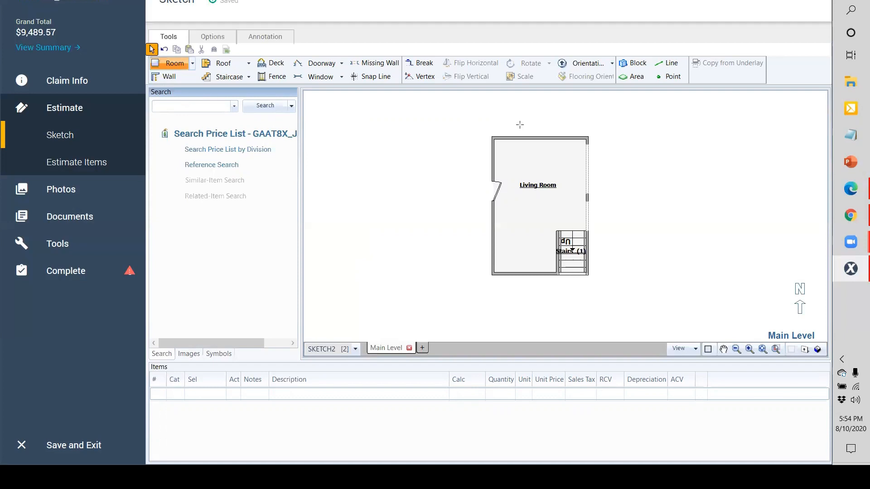
left_click(587, 137)
left_click(743, 163)
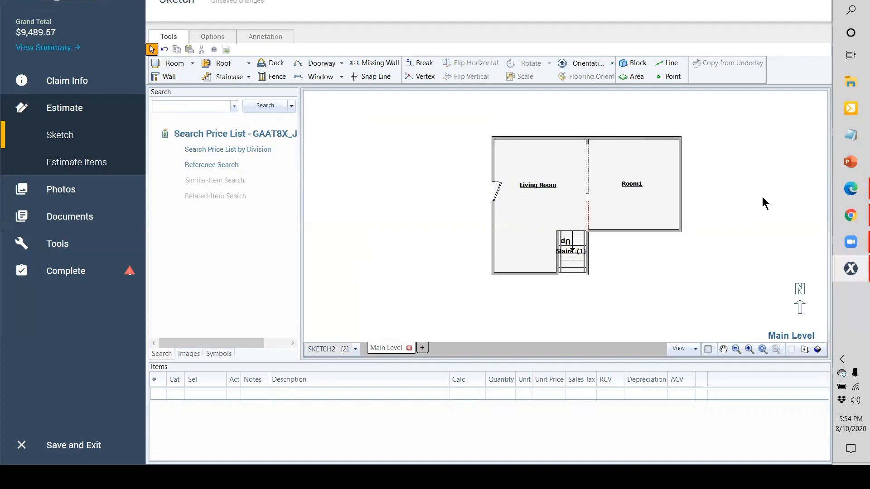
left_click(425, 346)
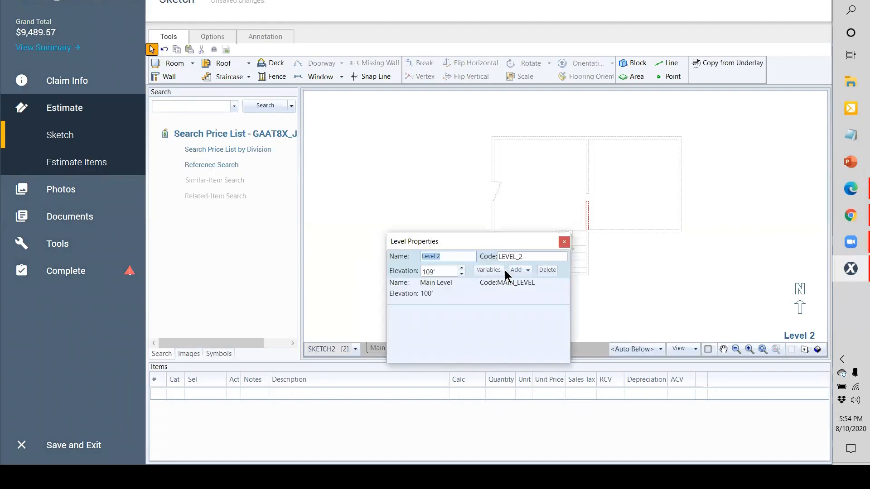
Step: Insert a level below, delete the leftover Level 2, and switch to the empty Level 3 plan
left_click(528, 272)
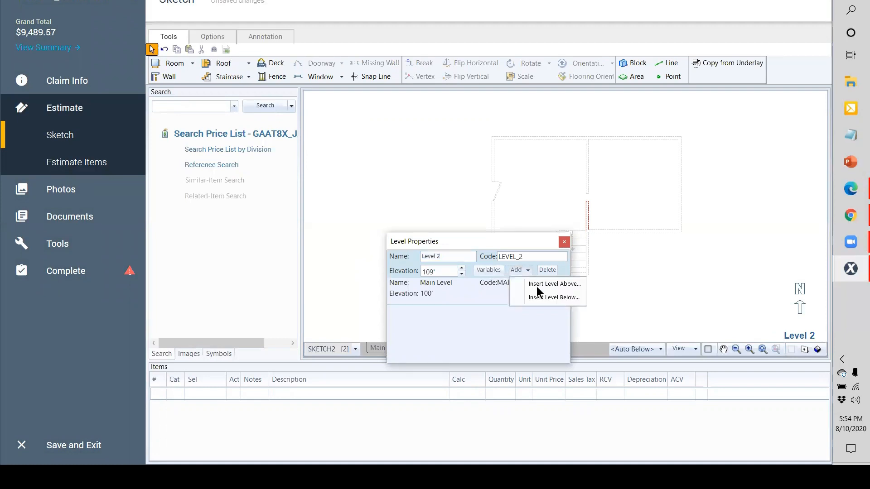
left_click(544, 298)
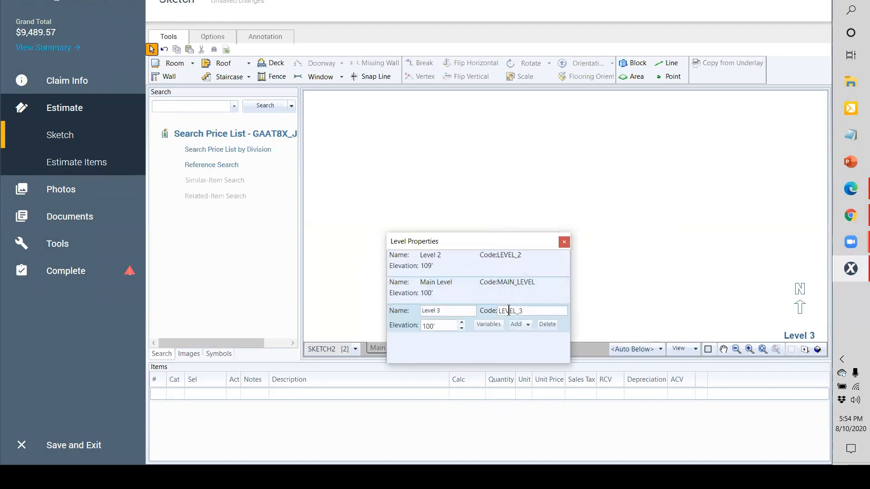
left_click(543, 256)
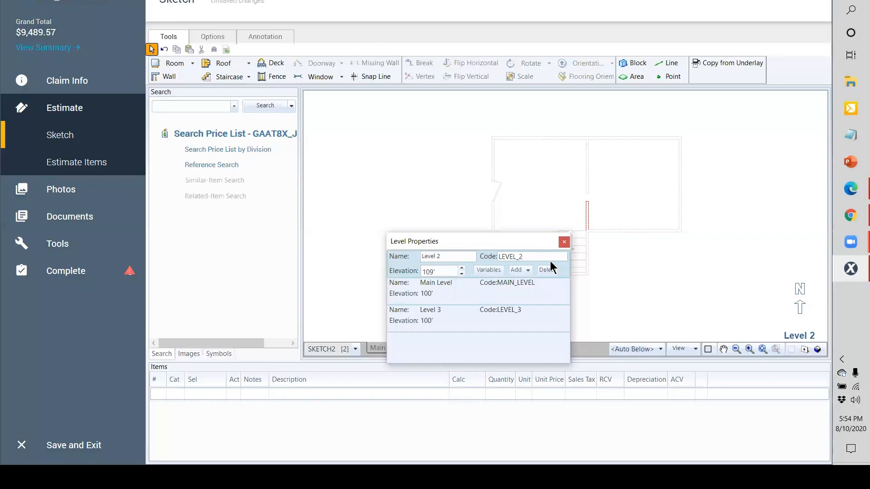
left_click(547, 270)
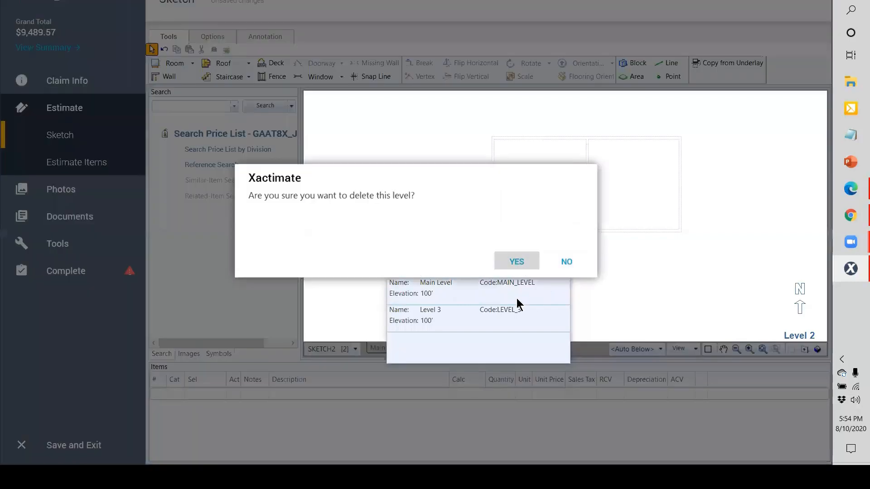
key("Return")
left_click(562, 241)
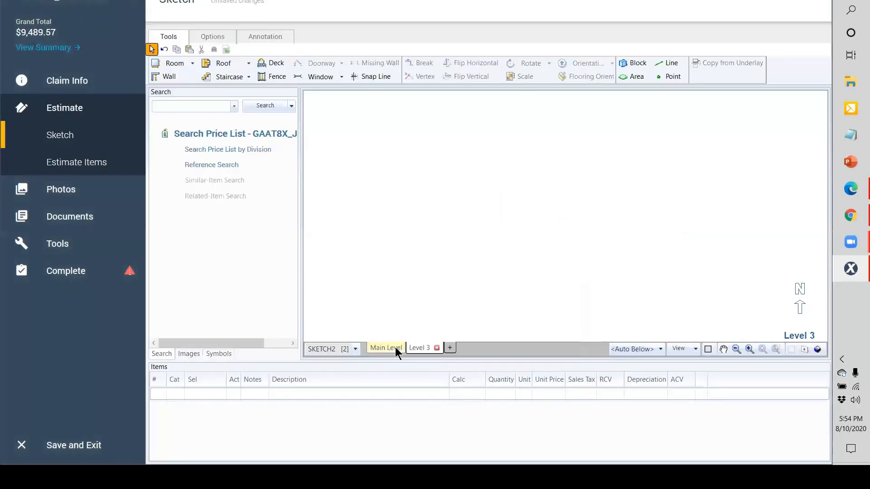
left_click(395, 347)
left_click(427, 347)
Step: Place 12' Room1 and Room2 side by side on Level 3, then view the Main Level plan
left_click(162, 64)
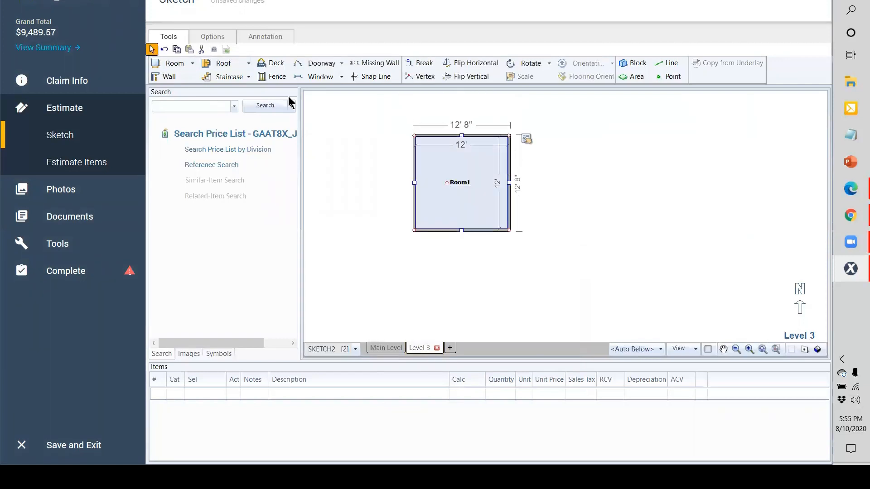
left_click(510, 133)
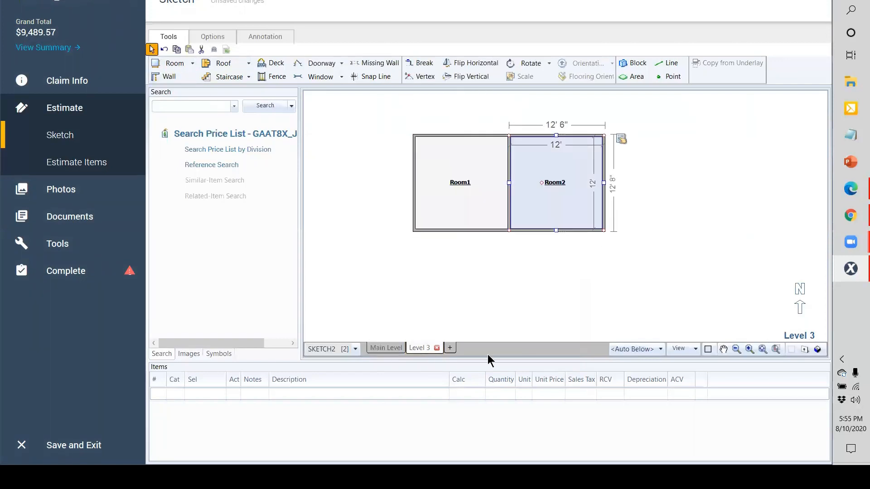
left_click(387, 348)
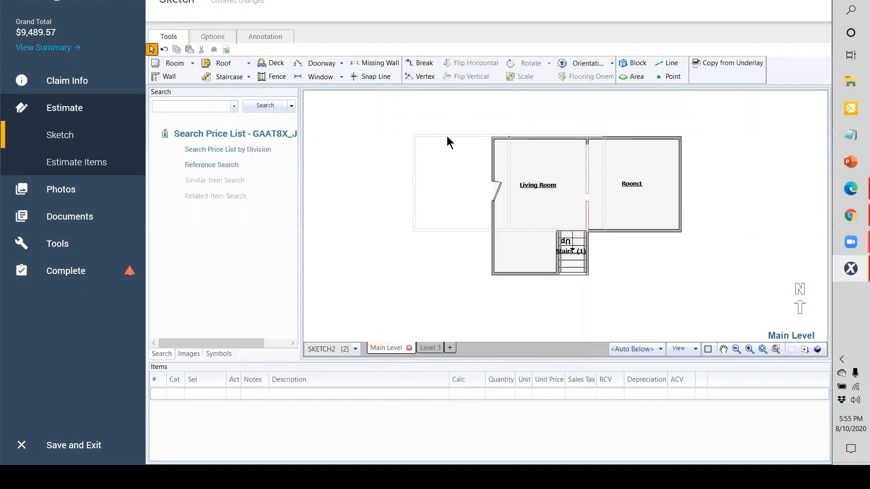
scroll(447, 136, "up", 2)
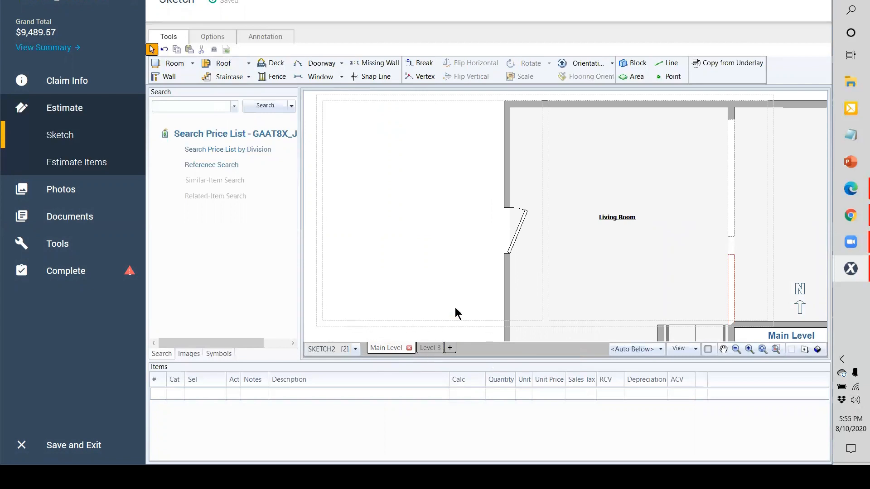
scroll(455, 307, "down", 1)
left_click(353, 349)
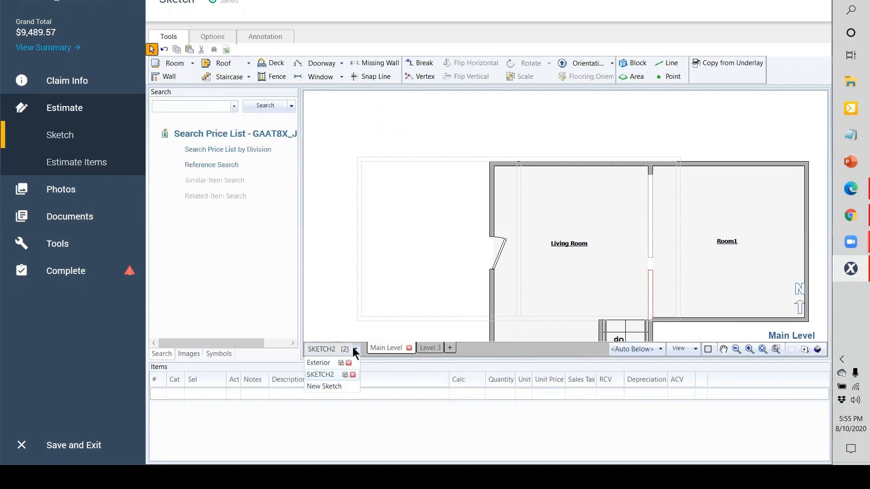
left_click(324, 366)
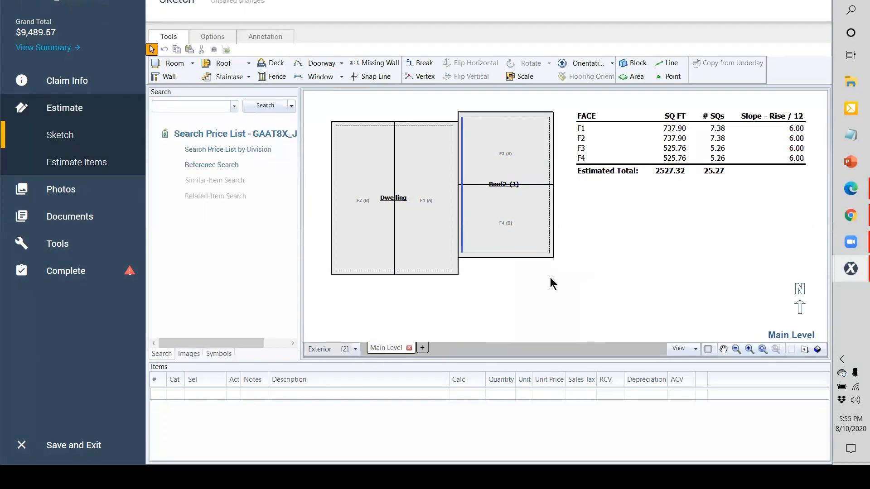
key("F12")
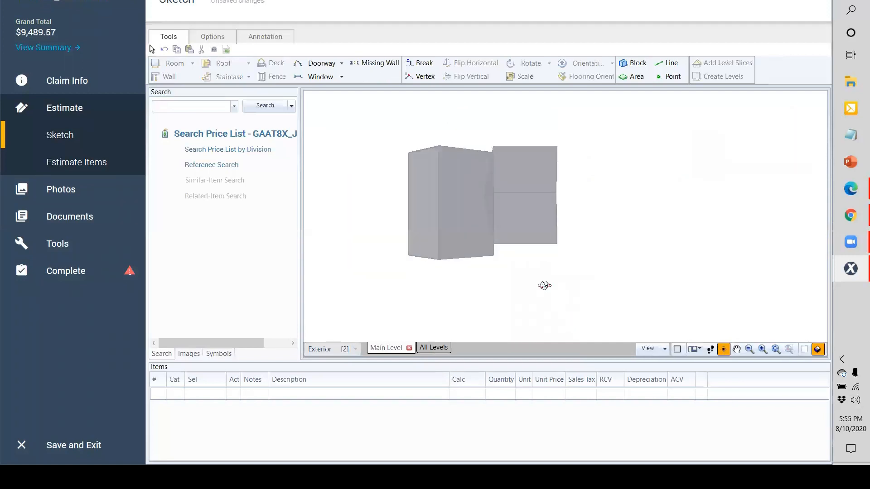
left_click_drag(483, 161, 437, 358)
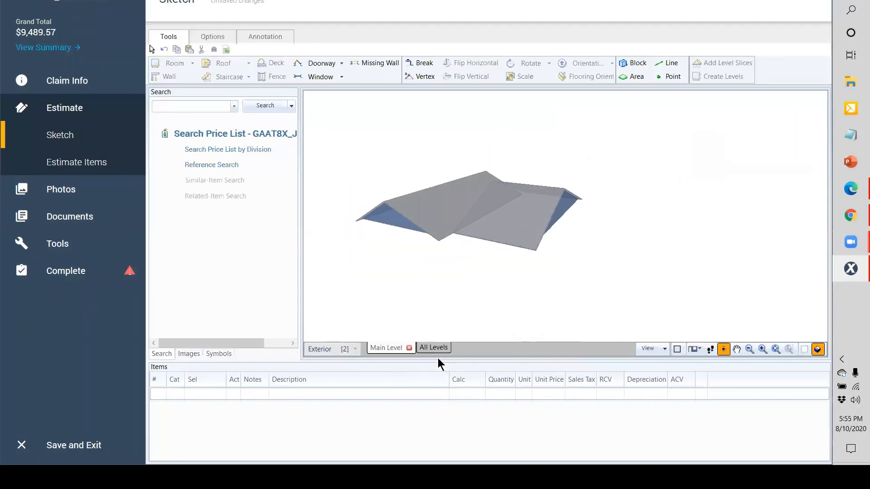
left_click(432, 347)
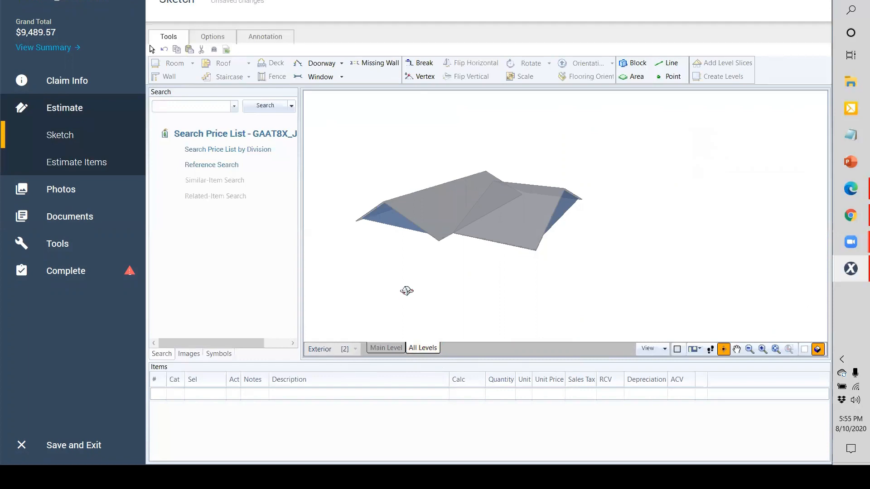
key("F12")
left_click(356, 349)
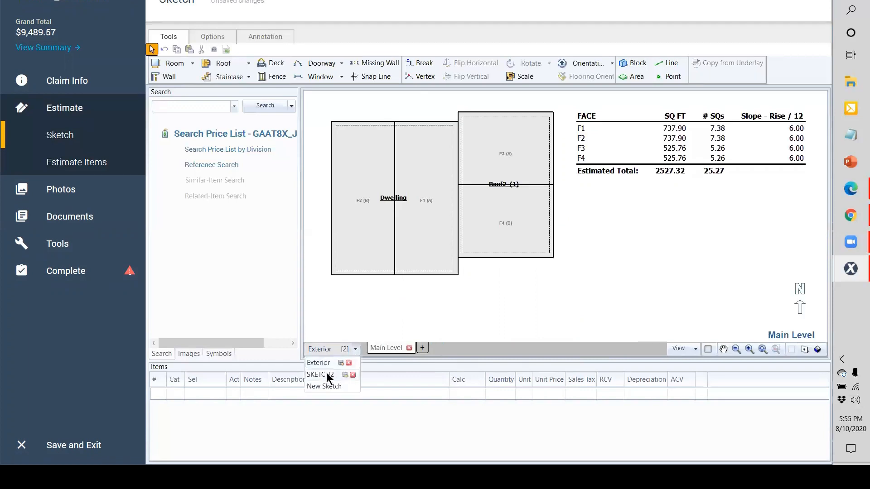
left_click(326, 375)
Step: View SKETCH2 in 3-D with F12, orbiting through Level 3, All Levels and Main Level, ending on Level 3
key("F12")
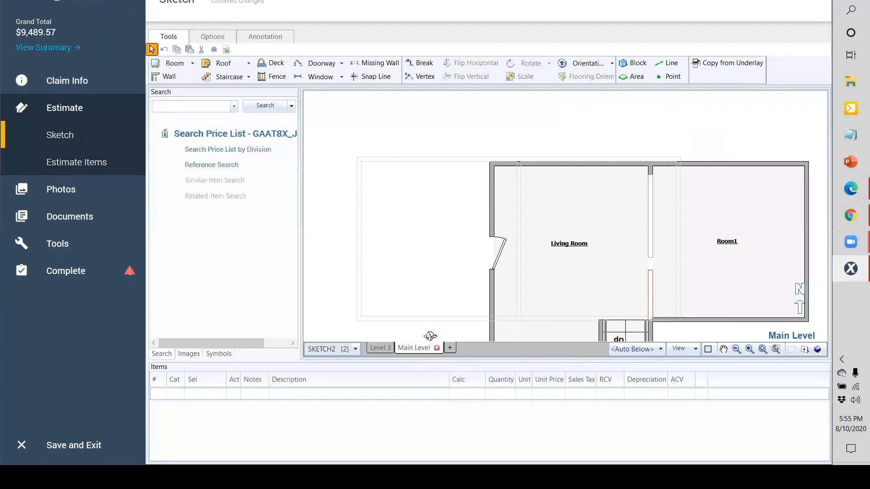
left_click_drag(352, 149, 594, 271)
left_click_drag(557, 286, 521, 294)
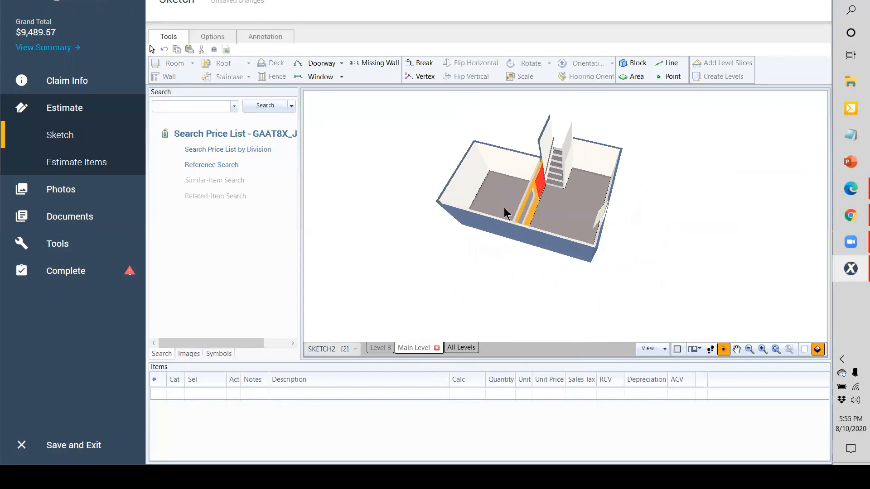
left_click(388, 351)
left_click(449, 351)
mouse_move(542, 278)
left_mouse_down()
mouse_move(492, 155)
mouse_move(481, 189)
mouse_move(584, 250)
mouse_move(583, 234)
mouse_move(485, 328)
mouse_move(478, 239)
mouse_move(460, 344)
mouse_move(442, 230)
mouse_move(473, 247)
mouse_move(518, 233)
mouse_move(536, 202)
mouse_move(449, 333)
left_mouse_up()
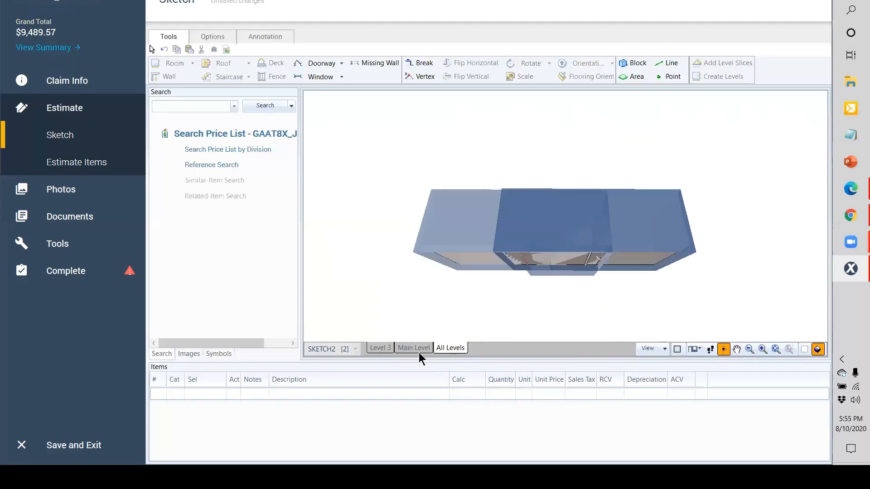
left_click(411, 350)
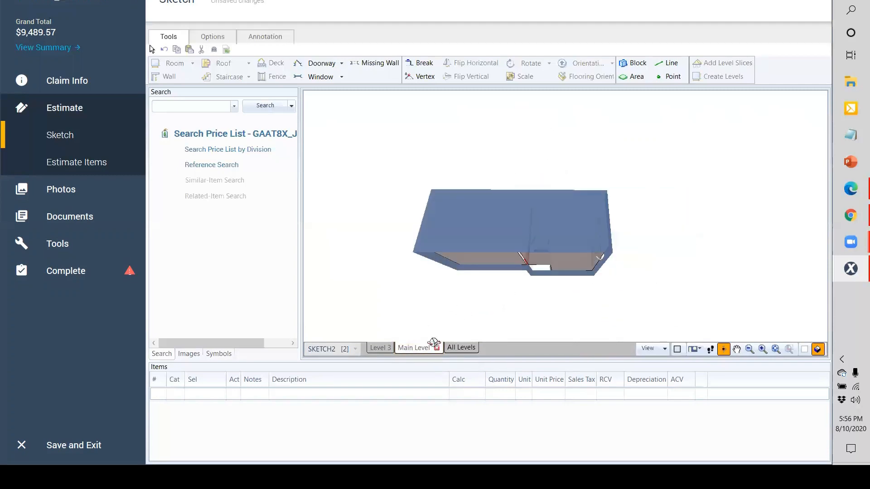
left_click_drag(399, 308, 384, 232)
left_click(380, 349)
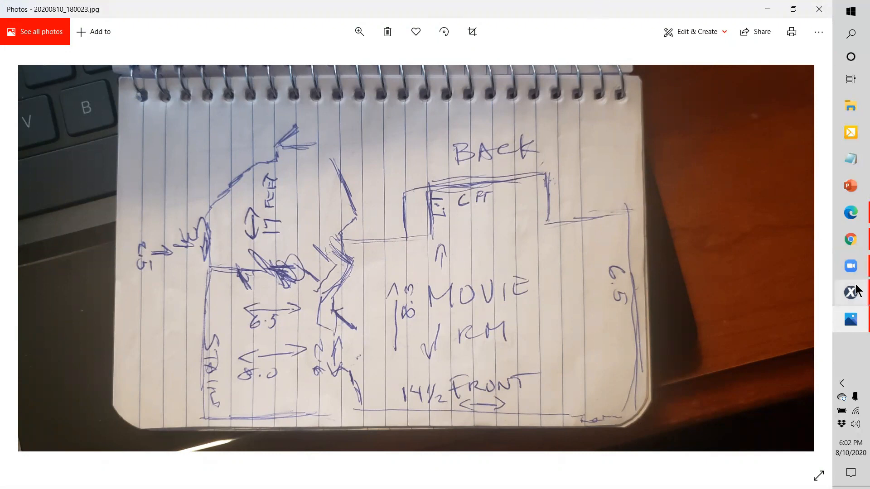
Step: Bring the Xactimate sketch to the front and tilt the view down onto Level 3's rooms
mouse_move(858, 290)
left_click(805, 345)
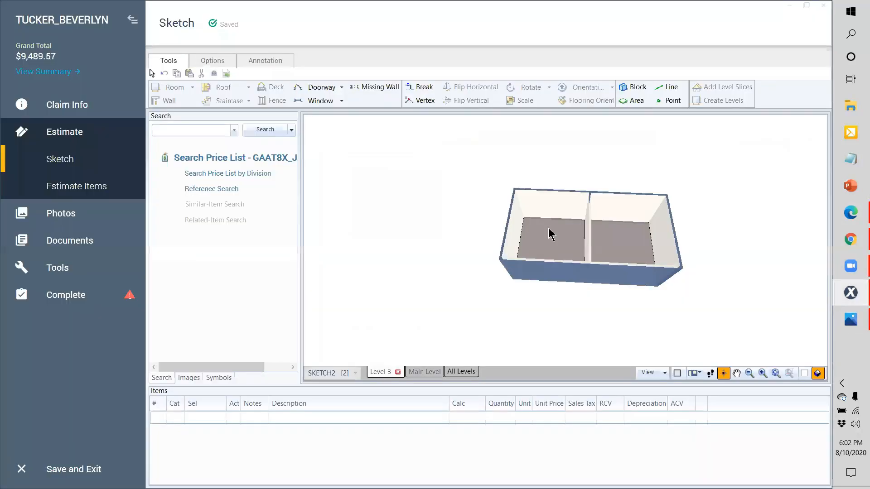
left_click(532, 237)
left_click(548, 247)
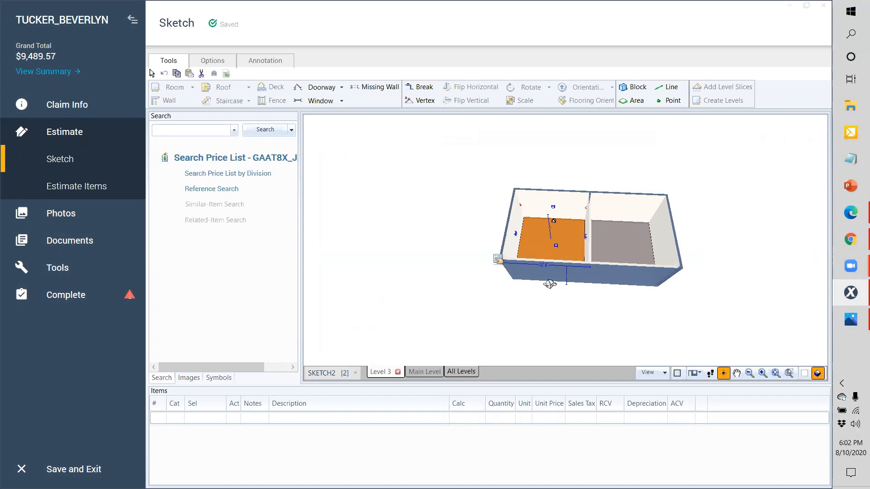
left_click_drag(751, 192, 516, 253)
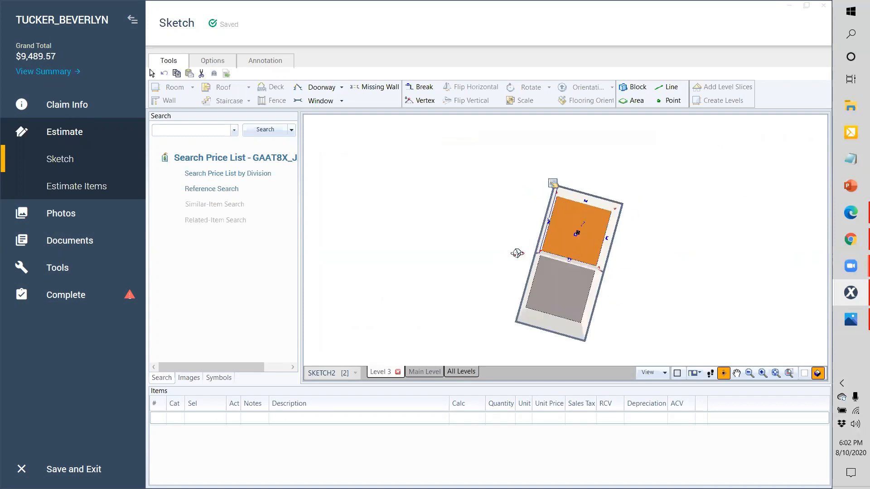
left_click(408, 241)
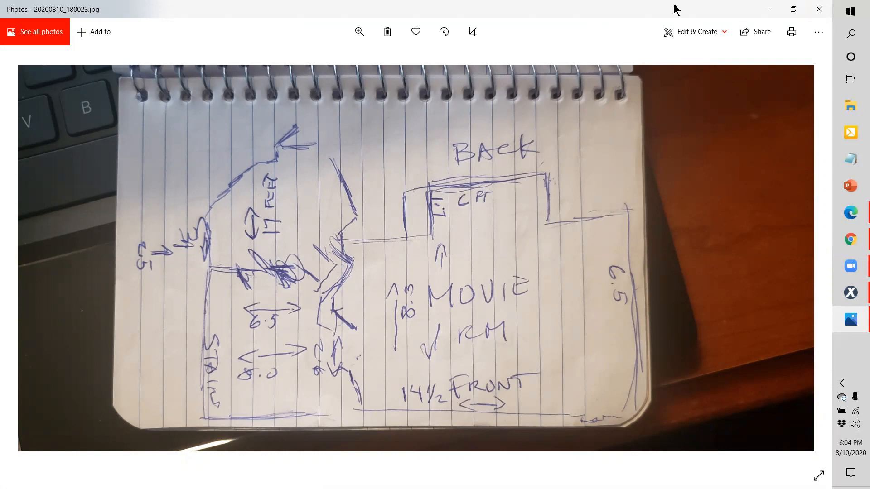
Step: Restore the Photos window, snap Xactimate to the right half, and widen its sketch canvas
double_click(622, 17)
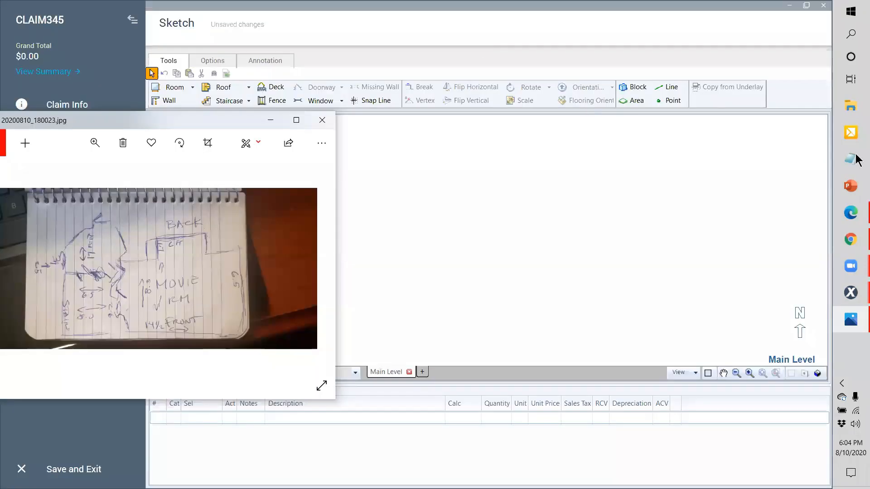
key("super+Right")
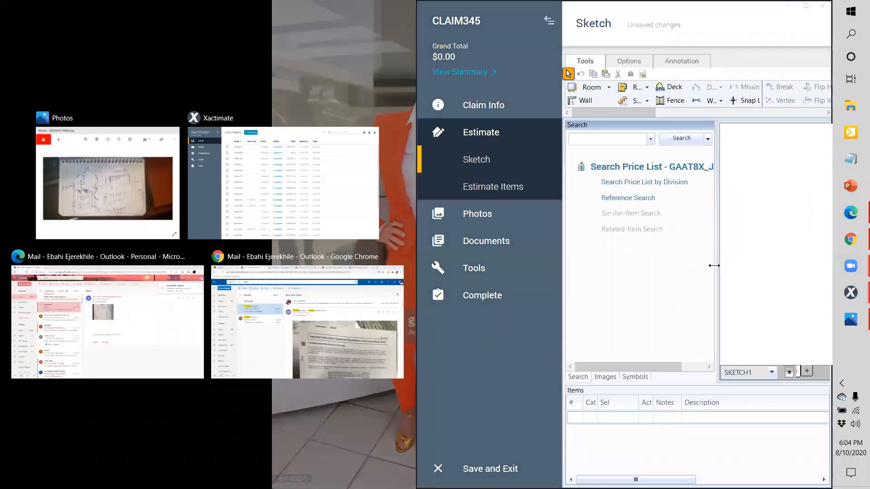
left_click(549, 21)
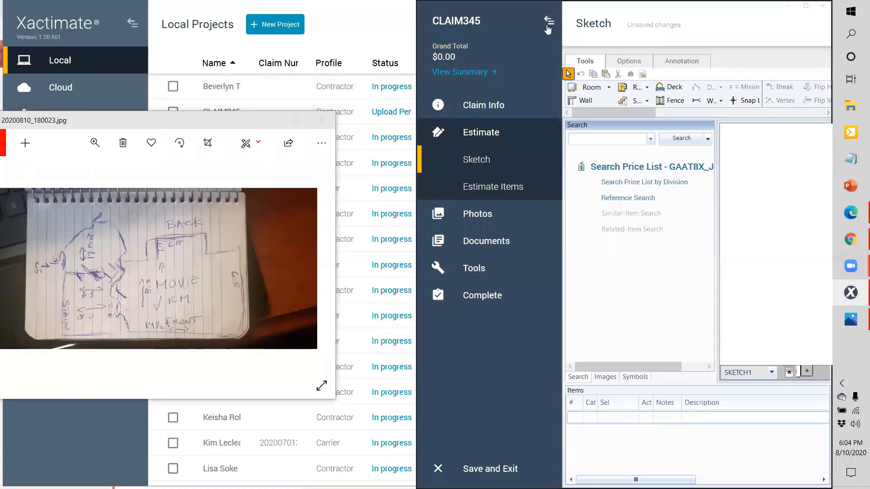
left_click(549, 21)
left_click_drag(598, 238, 470, 243)
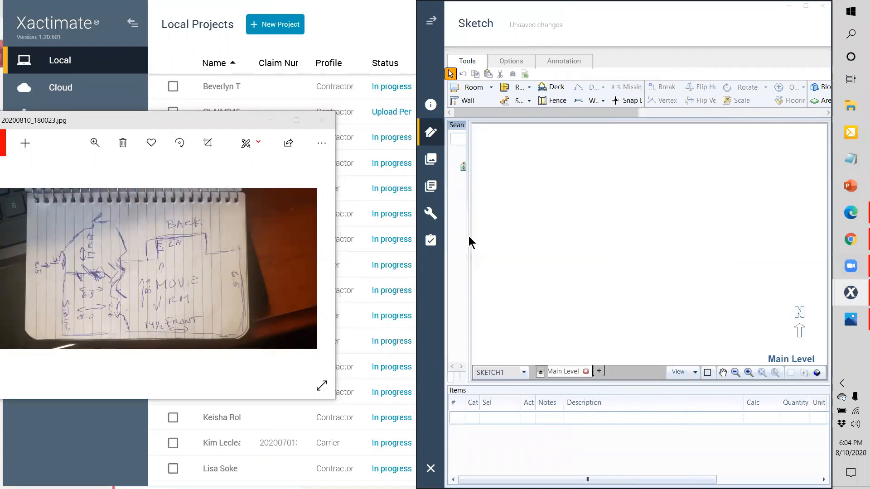
Step: Start tracing with a first short vertical wall of about 1'7"
left_click(467, 101)
left_click(549, 228)
left_click(547, 193)
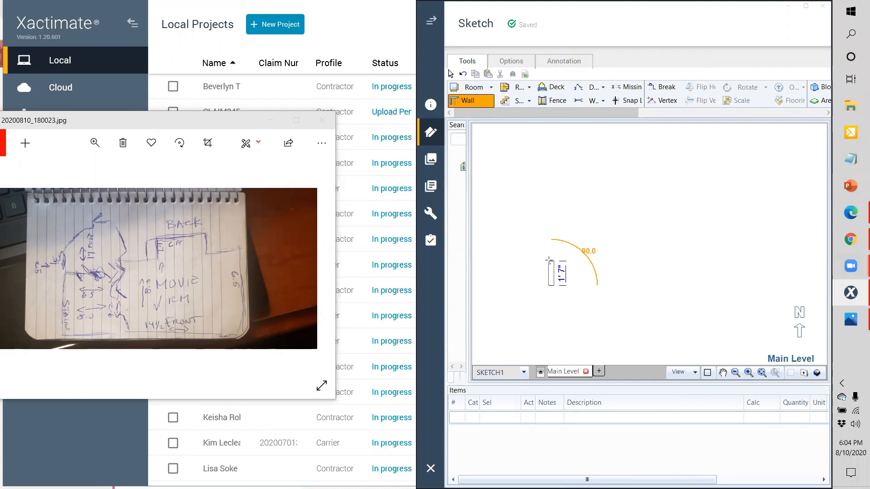
Step: Cancel the stray wall and redraw a 14' 5" bottom wall with a vertical wall at its right end
left_click(549, 260)
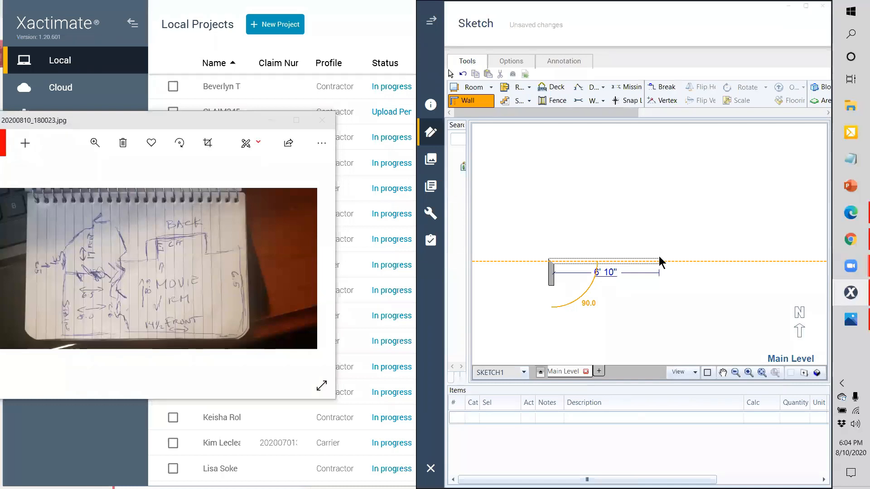
key("Escape")
key("Escape")
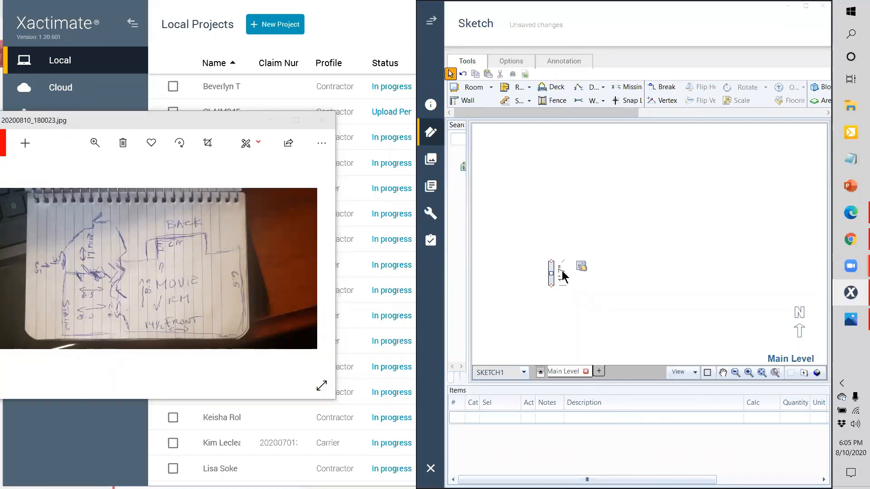
left_click(463, 100)
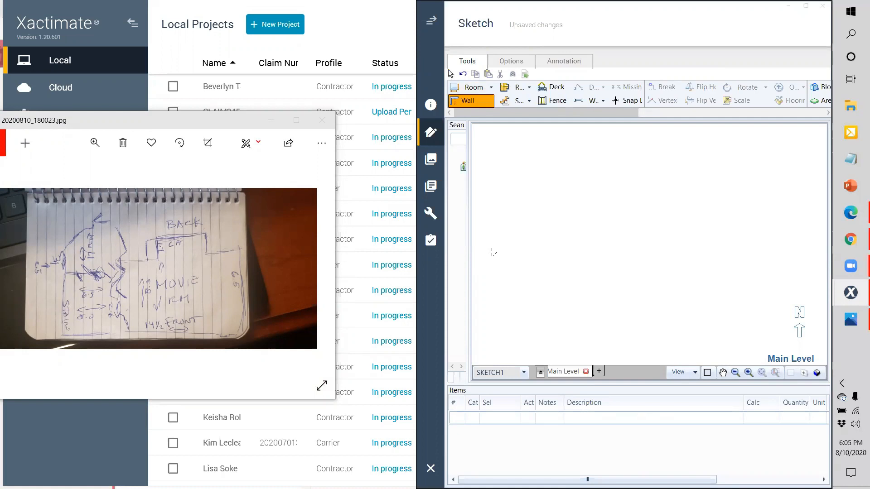
left_click(517, 249)
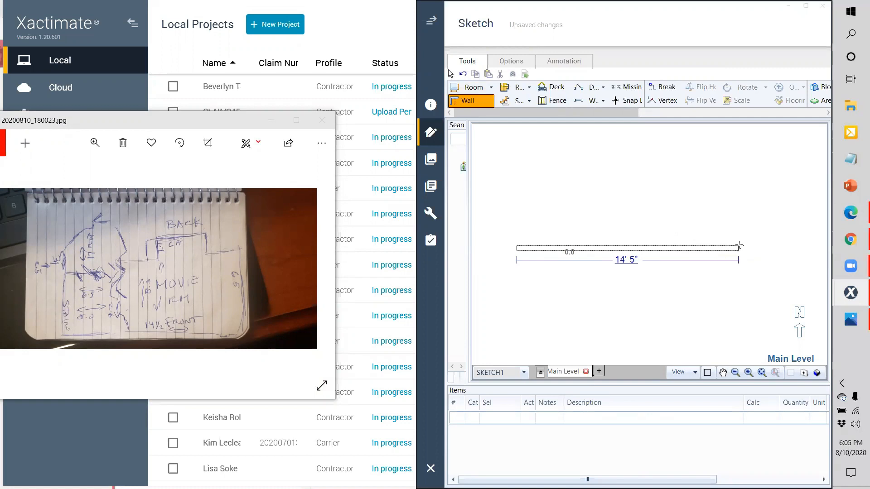
left_click(739, 246)
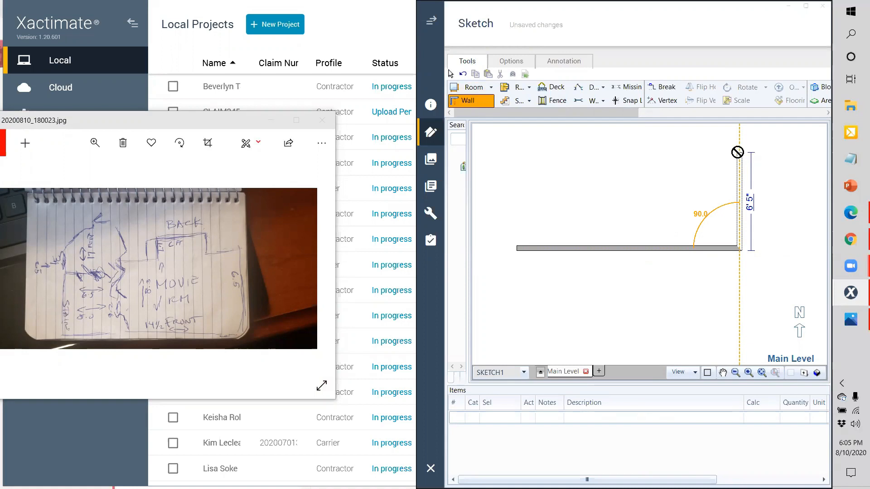
left_click(740, 153)
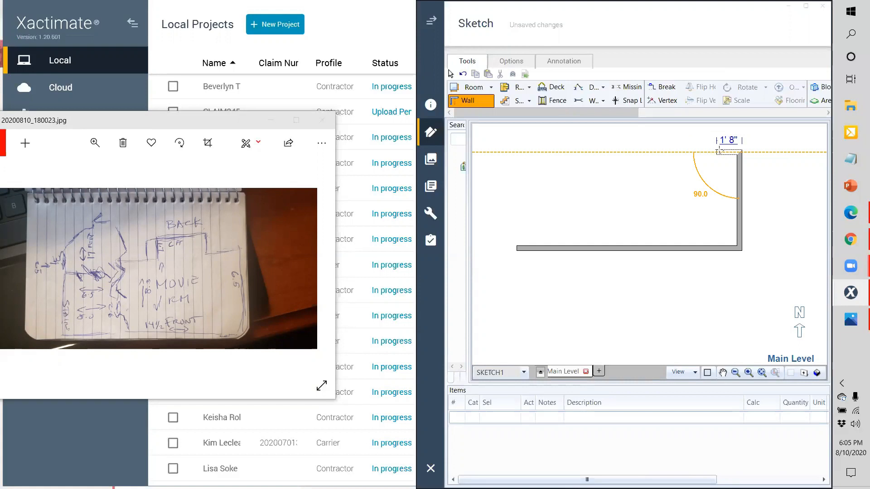
Step: Drag the wall endpoints to lengthen the vertical wall to about 7' and extend the bottom wall left
right_click(738, 170)
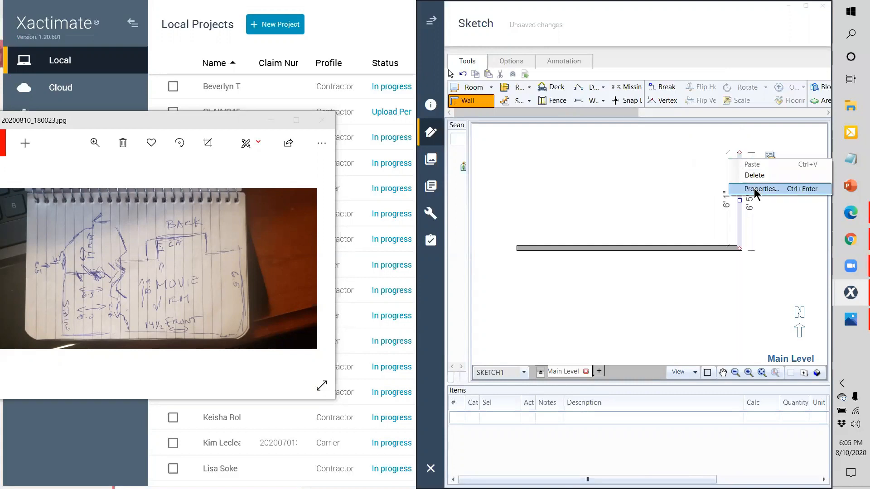
left_click(739, 154)
mouse_move(739, 153)
left_mouse_down()
mouse_move(740, 136)
mouse_move(733, 159)
left_mouse_up()
key("Escape")
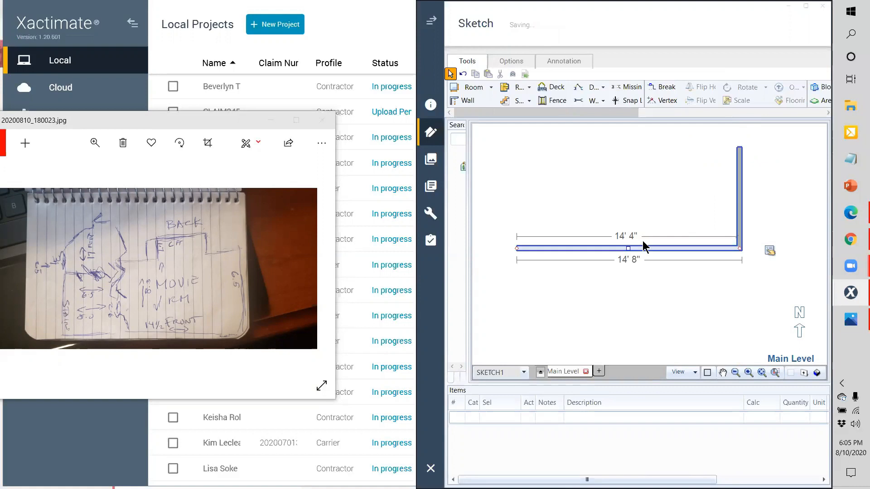
mouse_move(517, 249)
left_mouse_down()
mouse_move(503, 249)
mouse_move(515, 250)
left_mouse_up()
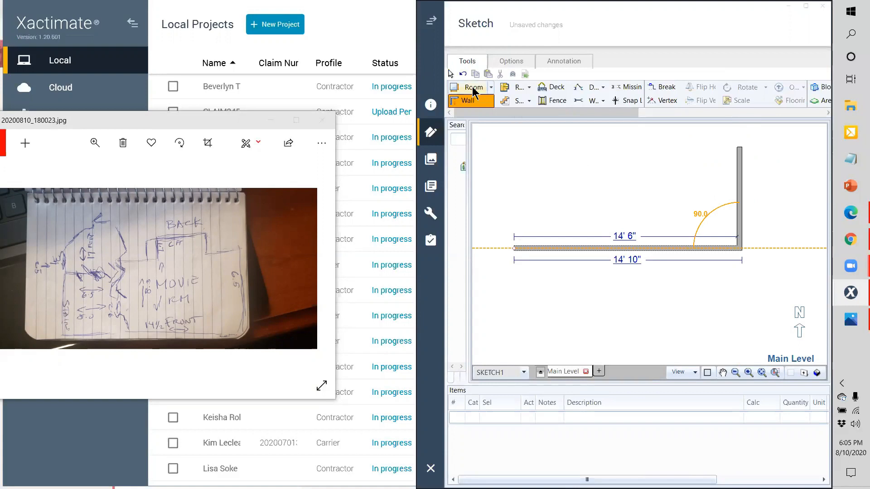
Step: Start a wall rising from the bottom wall's left end, then cancel it
left_click(467, 101)
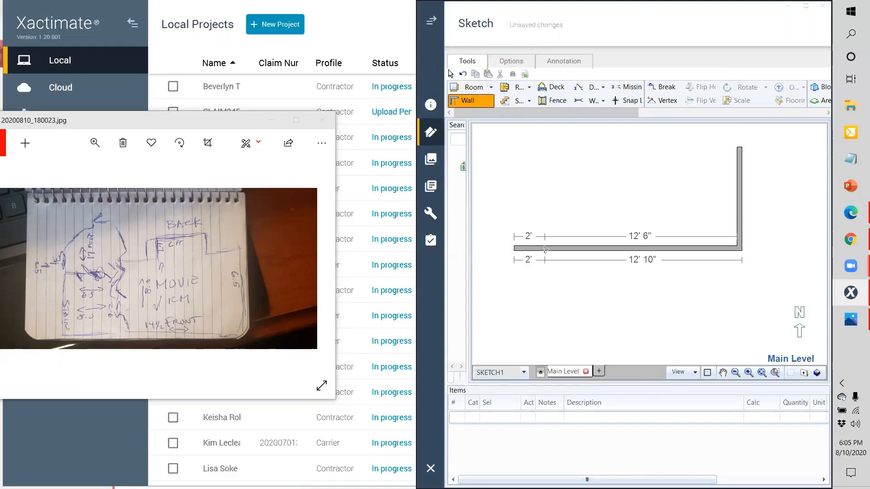
left_click(512, 247)
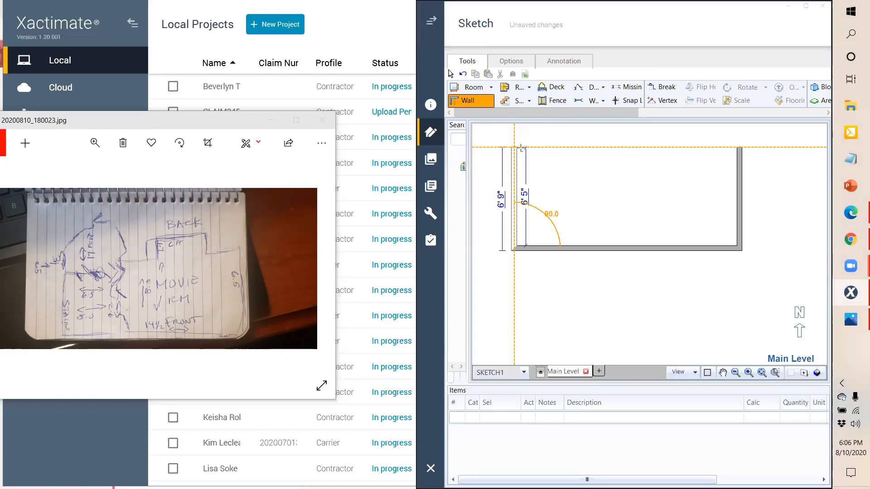
right_click(517, 177)
left_click(468, 103)
left_click(468, 103)
Step: Trace walls from the right wall's top around the 8' 3" bump-out and close Room1 at the start corner
left_click(735, 146)
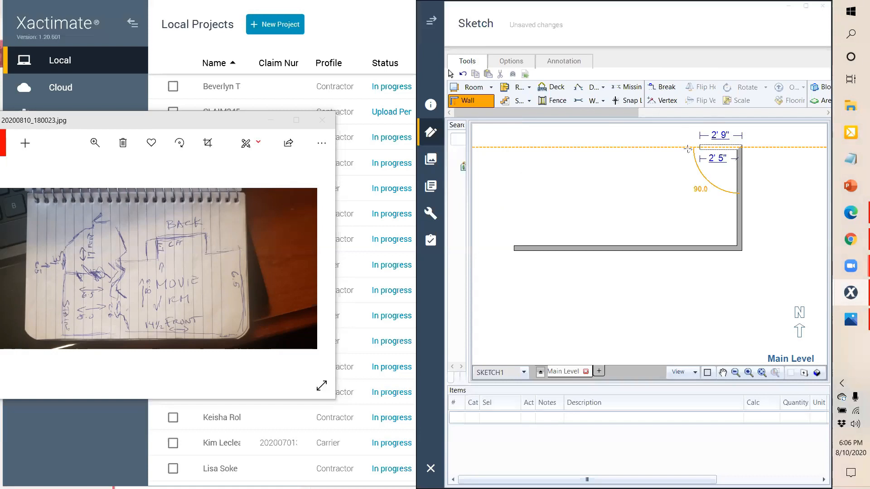
left_click(664, 147)
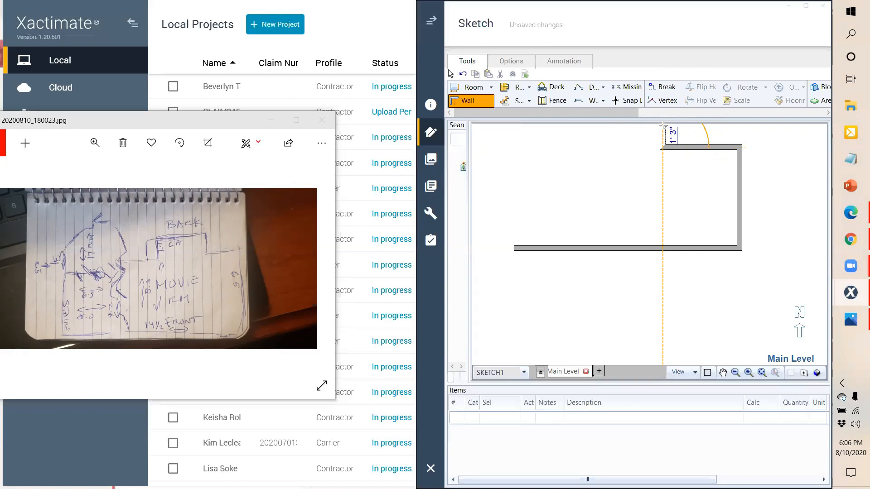
scroll(640, 152, "up", 2)
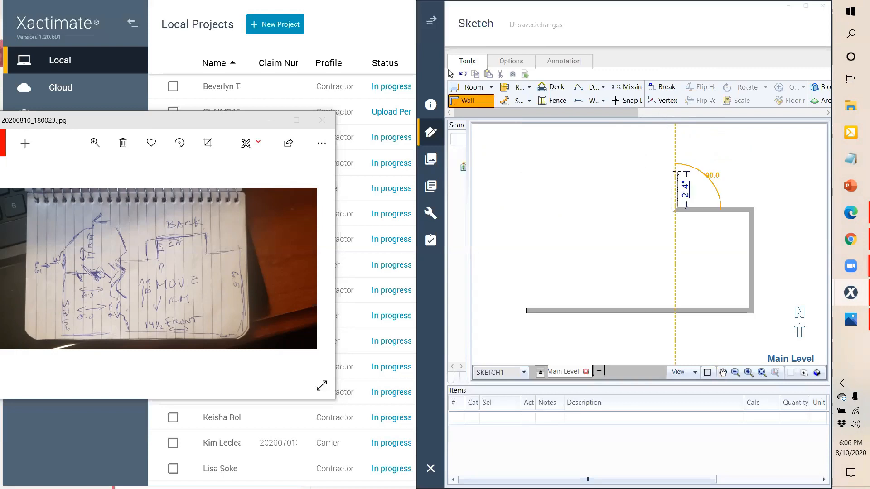
left_click(675, 183)
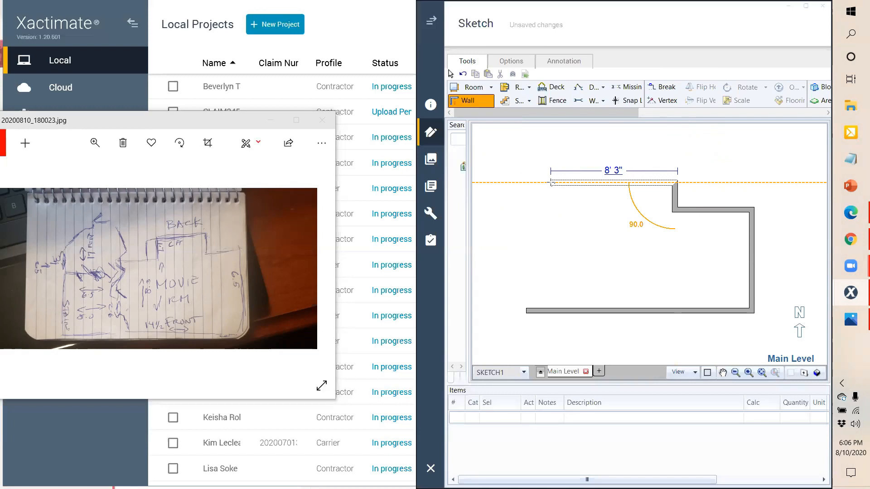
left_click(557, 182)
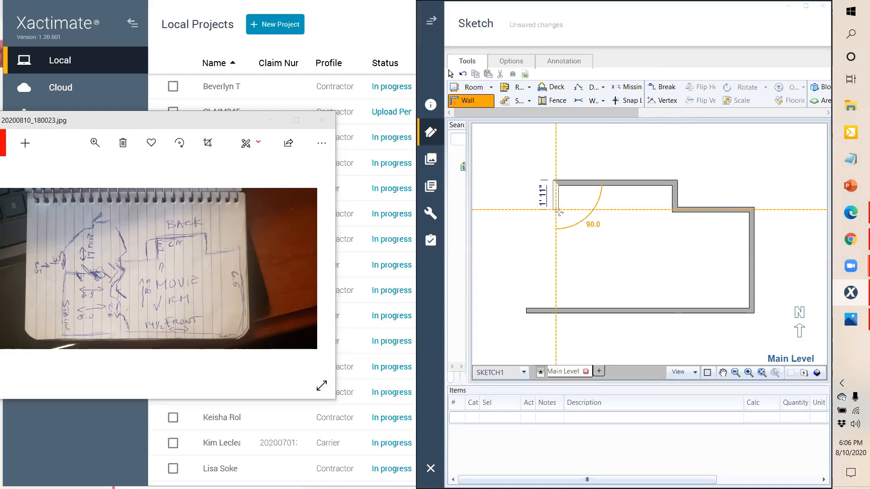
left_click(557, 210)
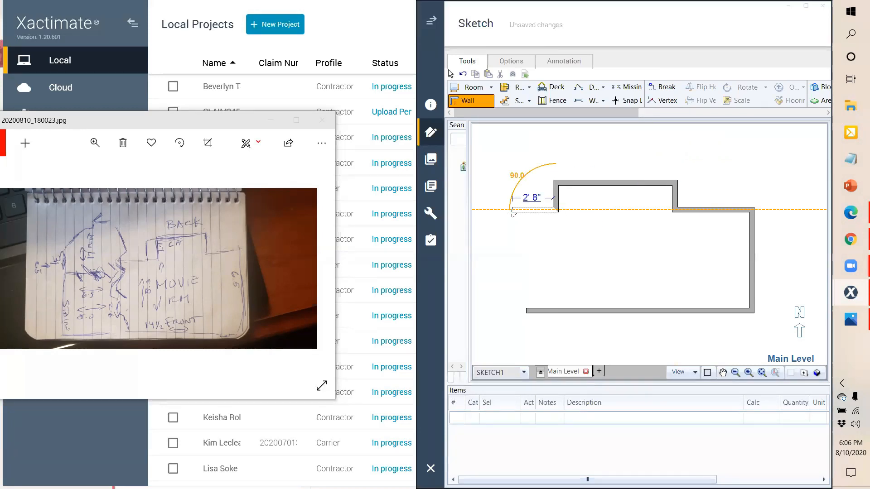
left_click(525, 210)
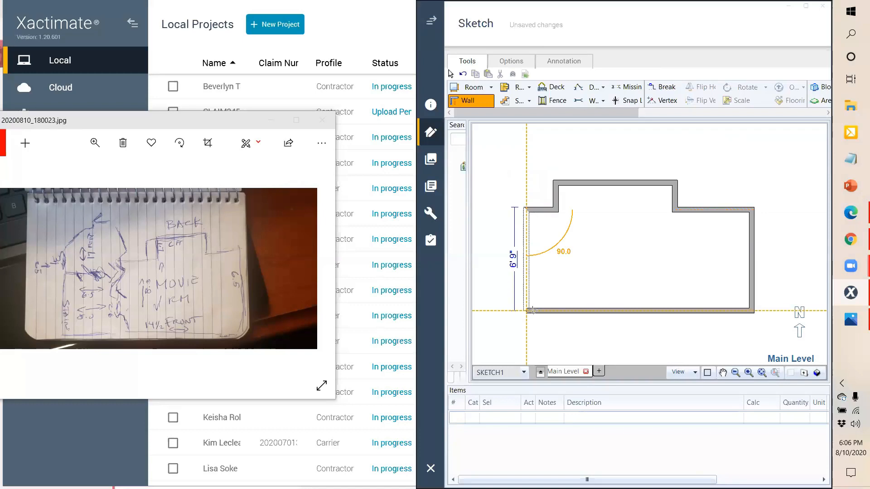
left_click(531, 310)
left_click(674, 199)
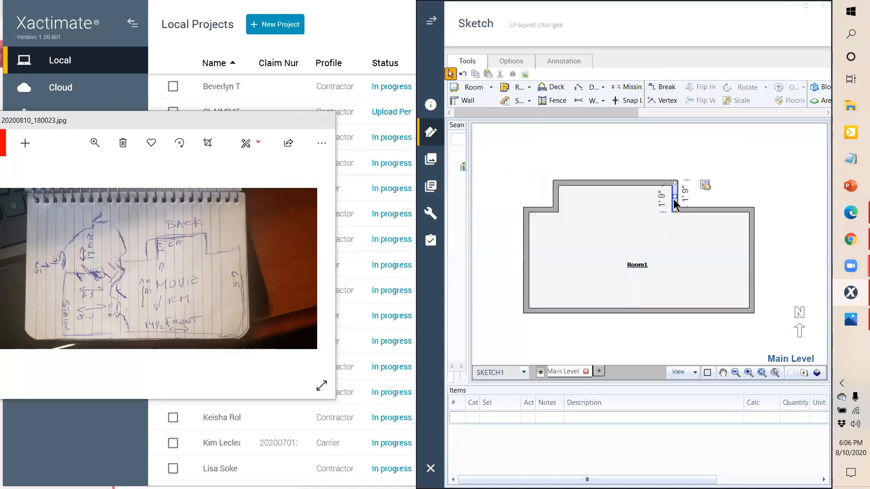
Step: Nudge the bump-out's top wall and check the left, notch and right wall lengths
left_click(623, 184)
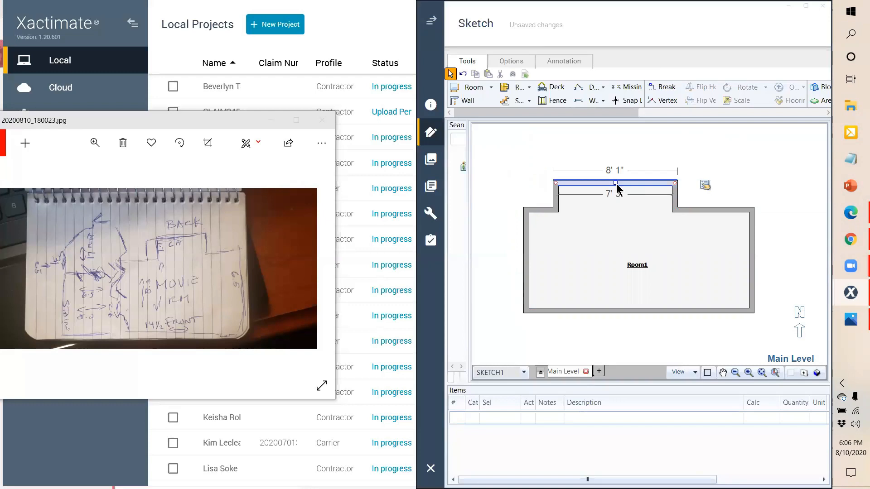
left_click_drag(619, 188, 620, 186)
left_click(663, 170)
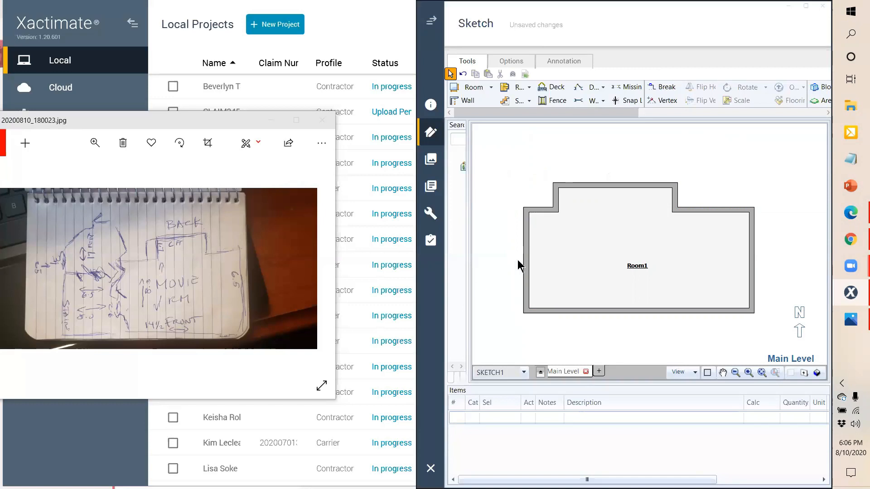
left_click(525, 271)
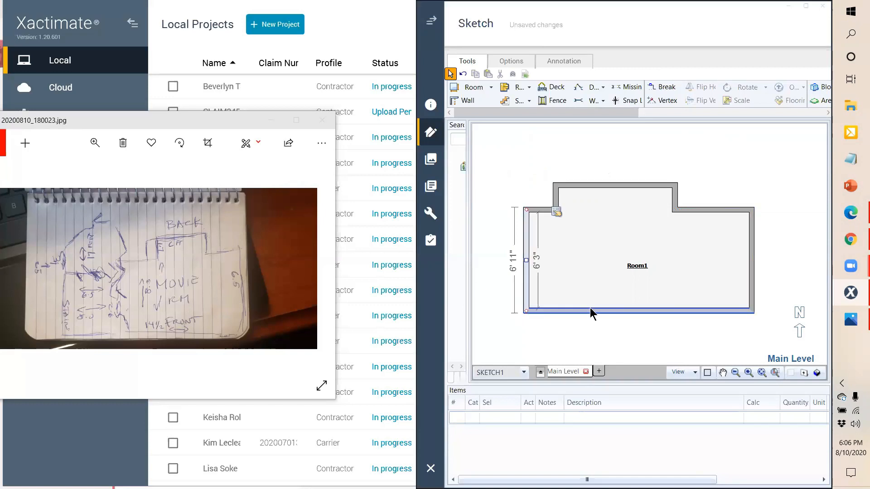
left_click(675, 199)
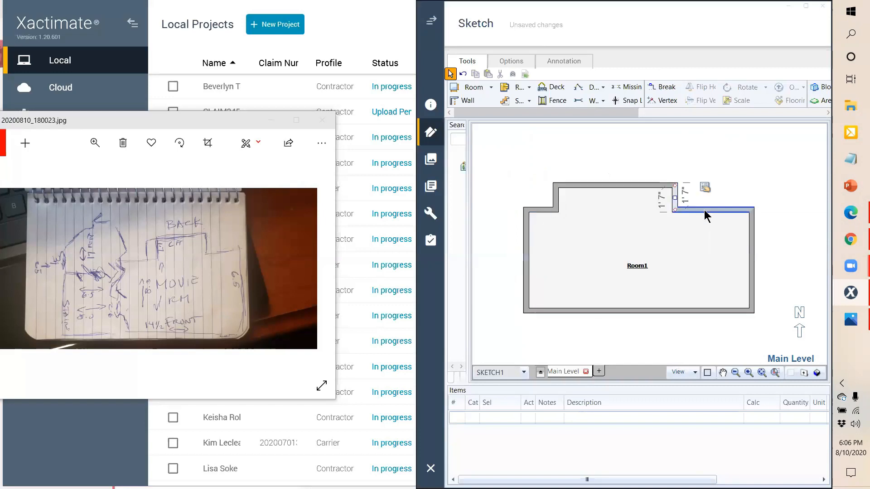
left_click(752, 272)
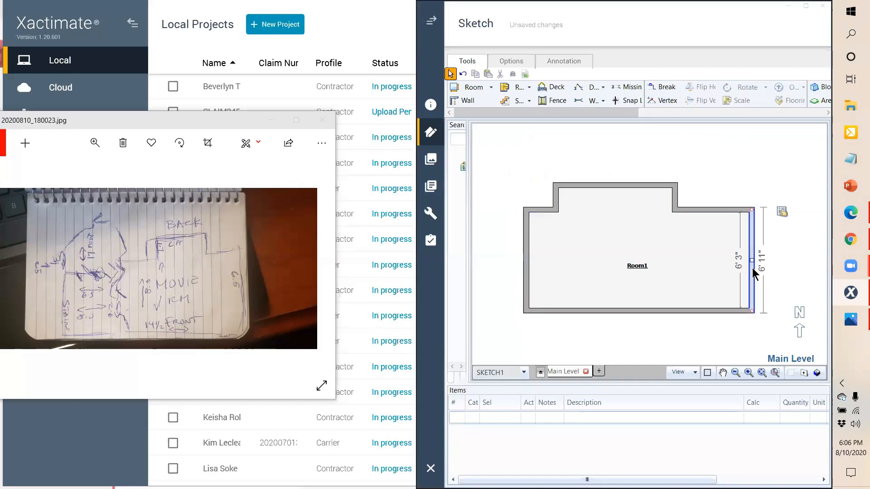
Step: Drag Room1's bottom wall down so the side walls read 7' 1", then verify the bump-out walls
left_click(649, 312)
left_click_drag(639, 311, 640, 312)
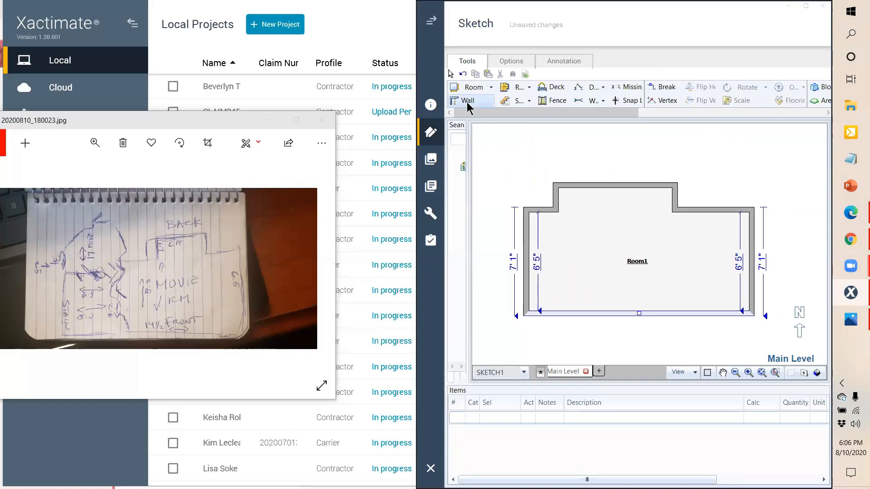
left_click(557, 198)
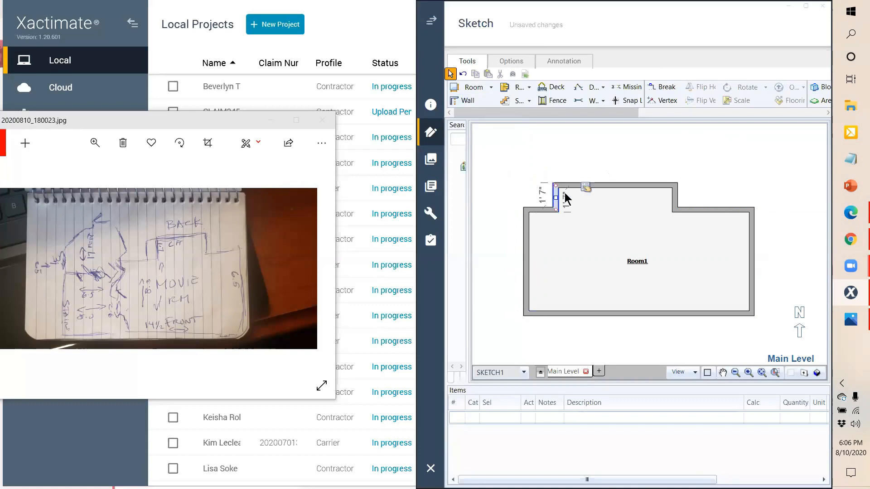
left_click(577, 186)
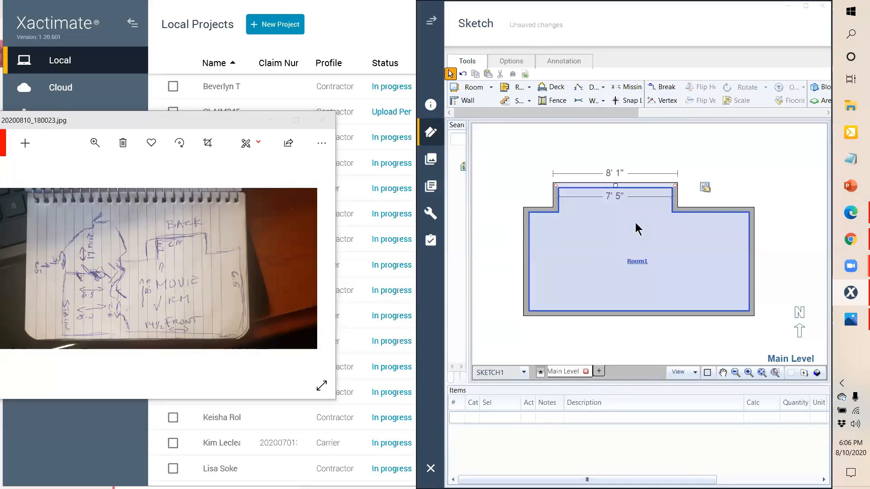
left_click(677, 200)
left_click(699, 209)
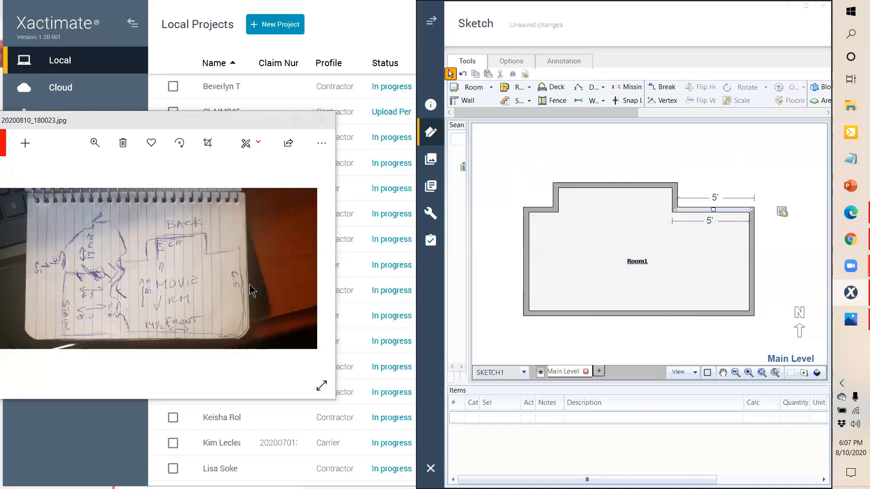
left_click(94, 143)
Step: Zoom into the notebook photo, reposition its window, and clear the sketch selection
mouse_move(45, 173)
left_mouse_down()
mouse_move(30, 170)
mouse_move(55, 173)
mouse_move(48, 177)
left_mouse_up()
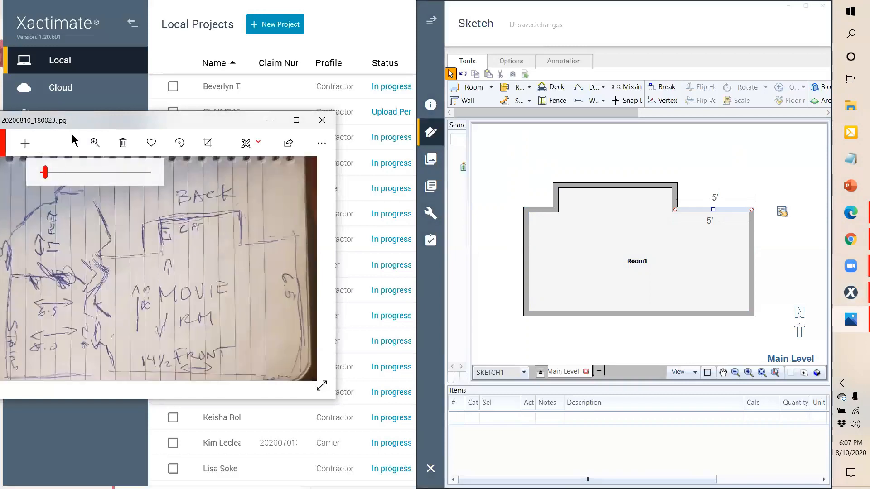
left_click_drag(99, 124, 155, 132)
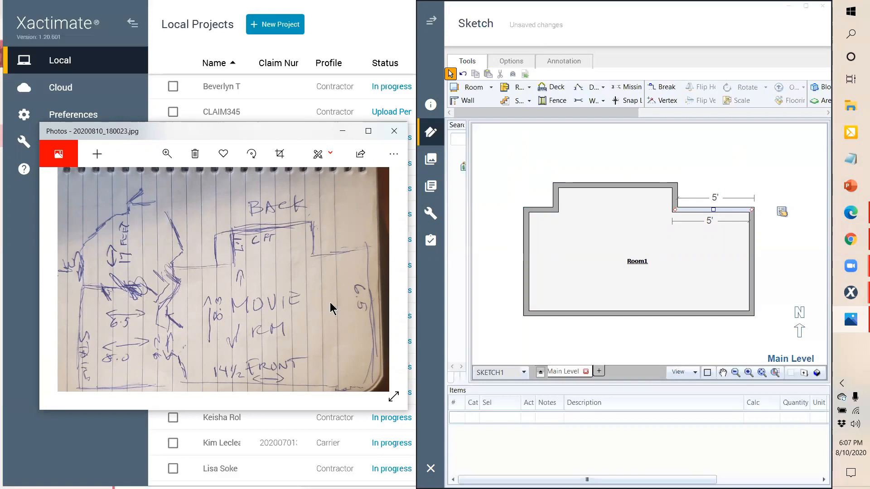
left_click(563, 243)
left_click(515, 218)
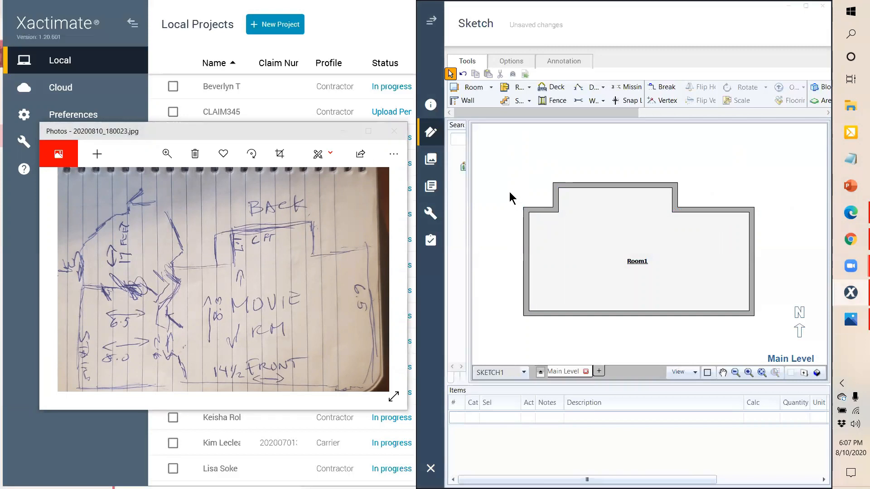
left_click(581, 89)
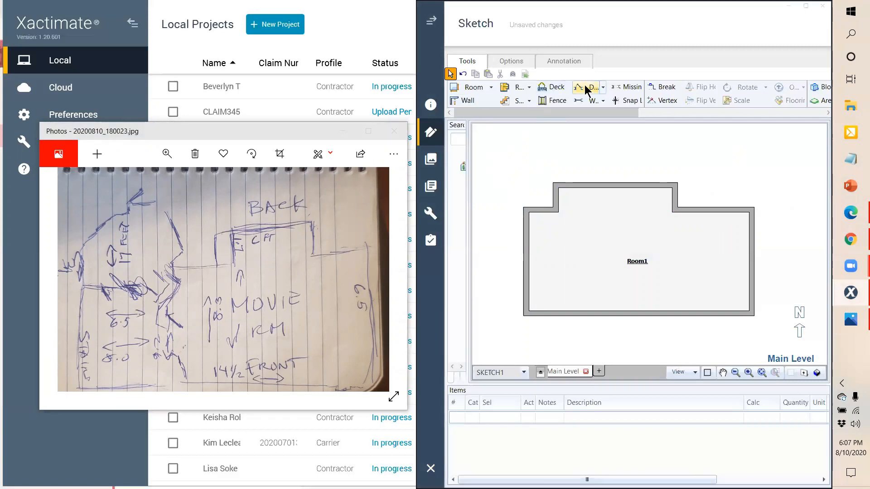
Step: Place a door on Room1's left wall and set Double Door to Yes
left_click(528, 240)
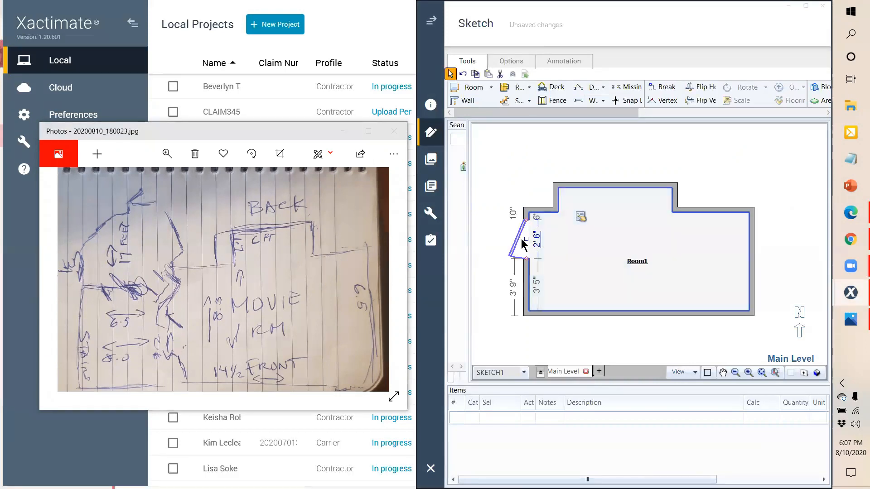
left_click(580, 216)
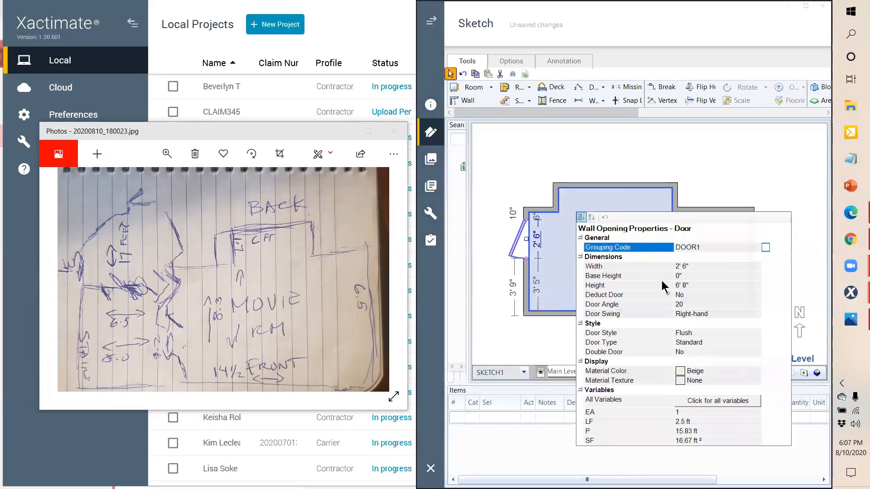
left_click(716, 352)
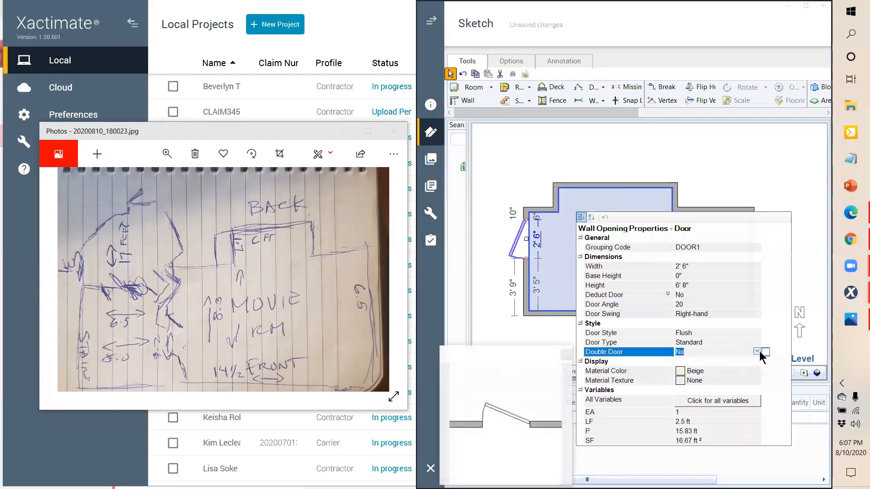
left_click(757, 352)
left_click(754, 371)
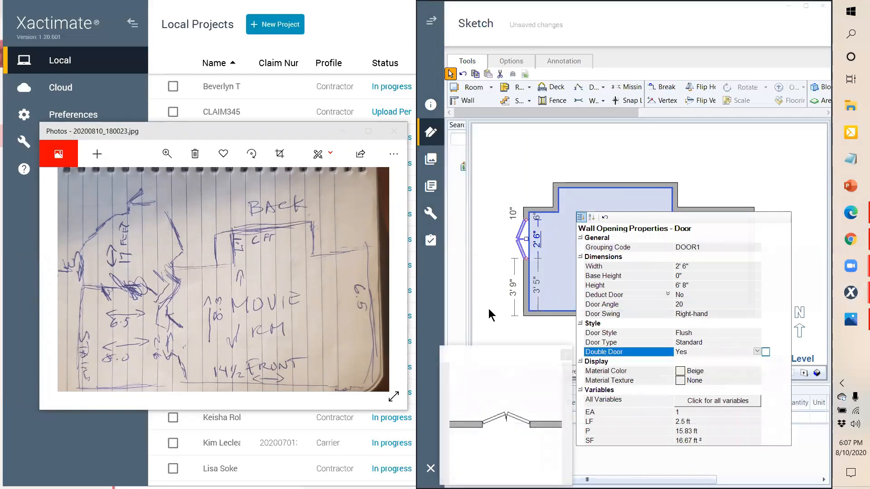
left_click(492, 314)
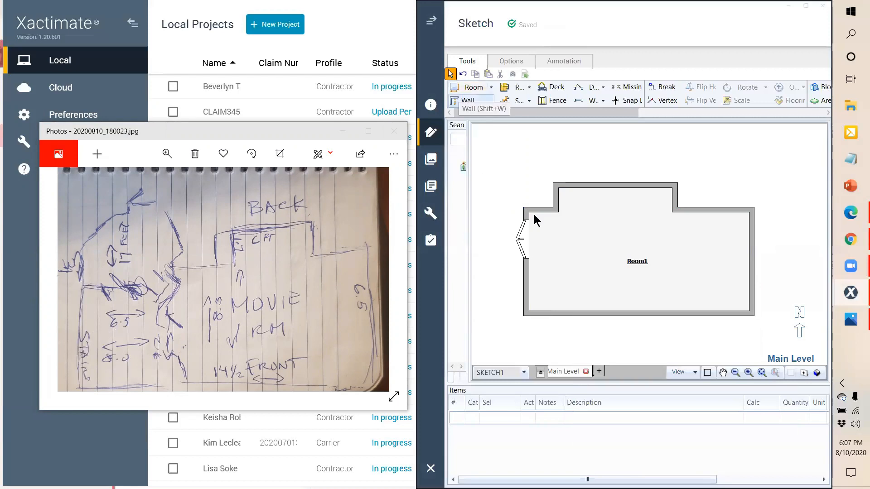
Step: Pan the sketch view right to make space for a new room
left_click(722, 372)
mouse_move(610, 343)
left_mouse_down()
mouse_move(634, 334)
mouse_move(664, 339)
left_mouse_up()
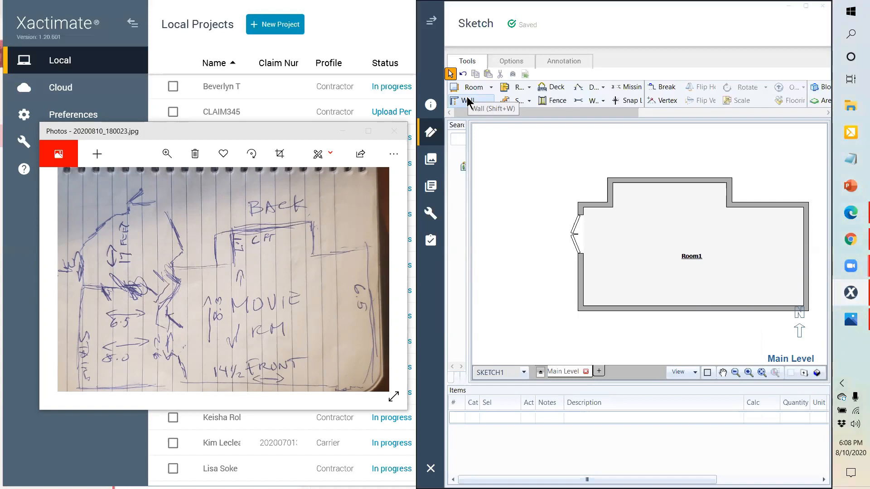
left_click(478, 87)
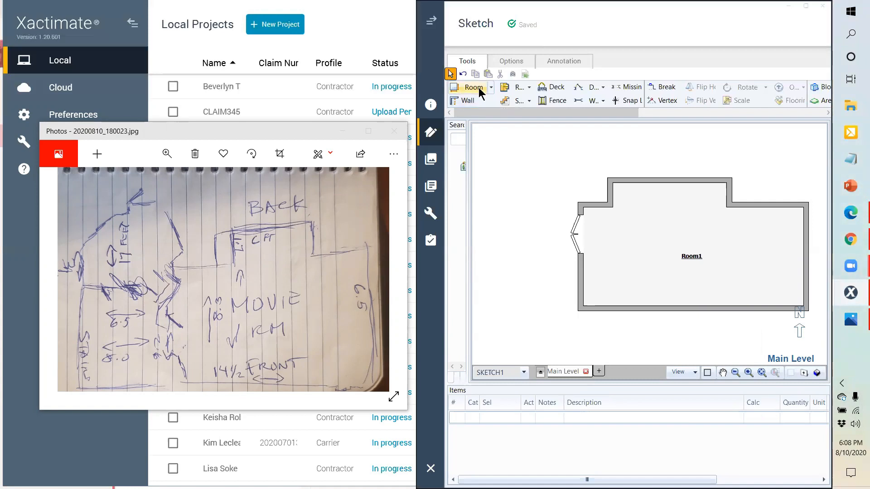
Step: Draw walls from Room1's top-left corner: two angled corners, a short top wall, left wall and stub
left_click(458, 103)
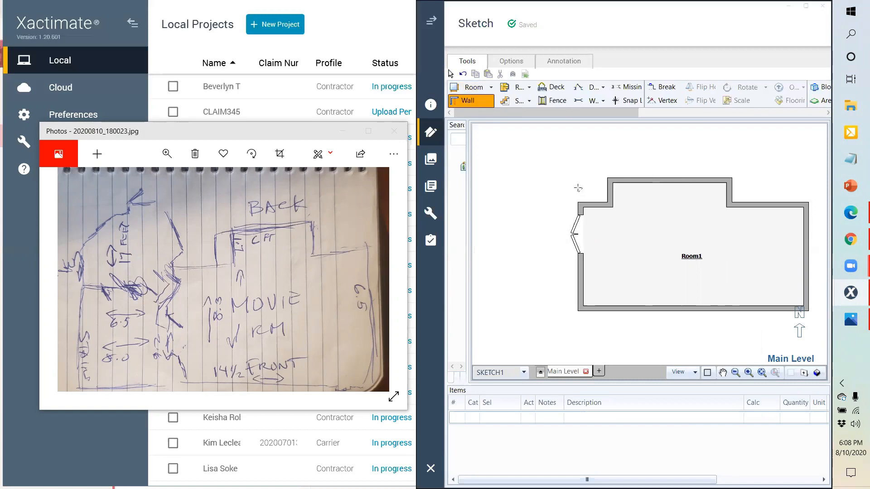
left_click(582, 198)
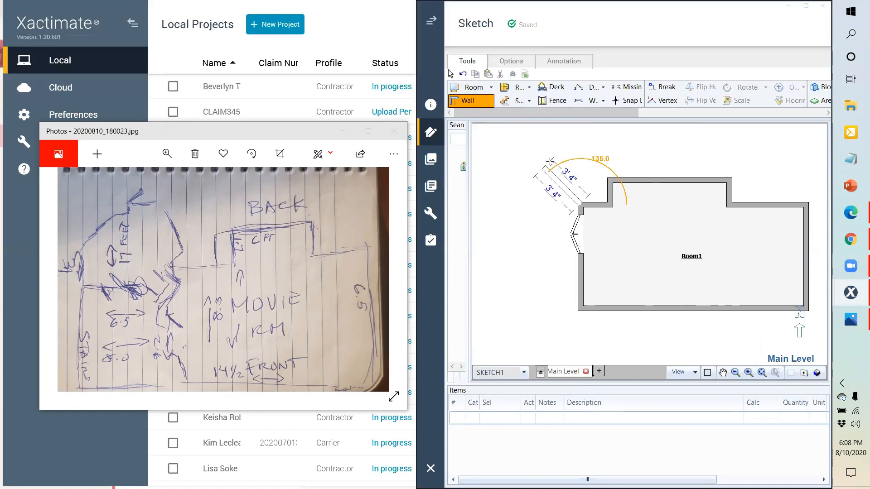
left_click(543, 167)
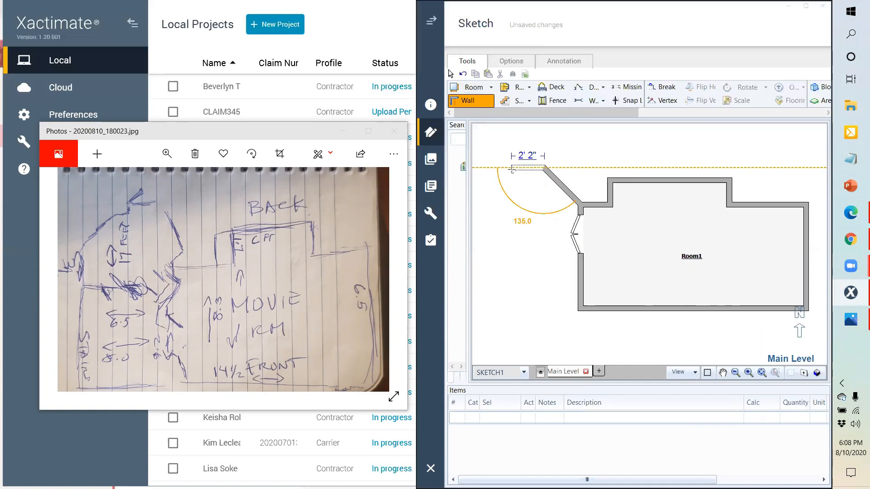
left_click(511, 168)
left_click(484, 204)
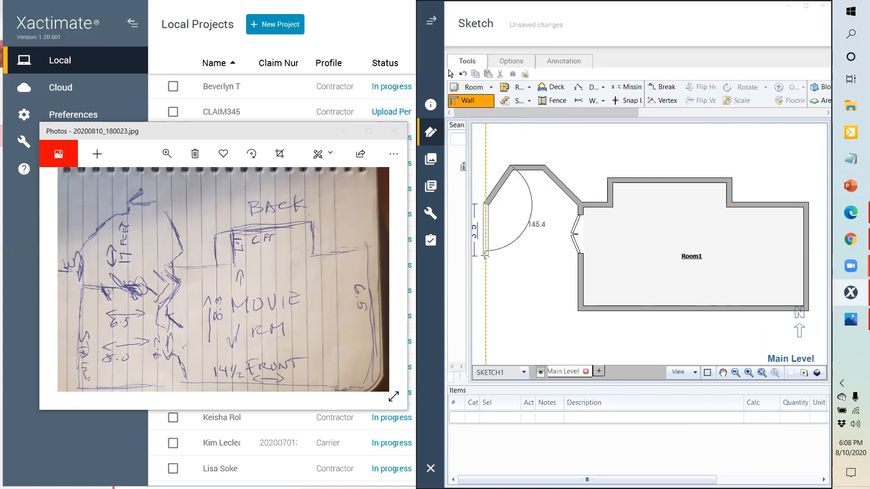
left_click(488, 237)
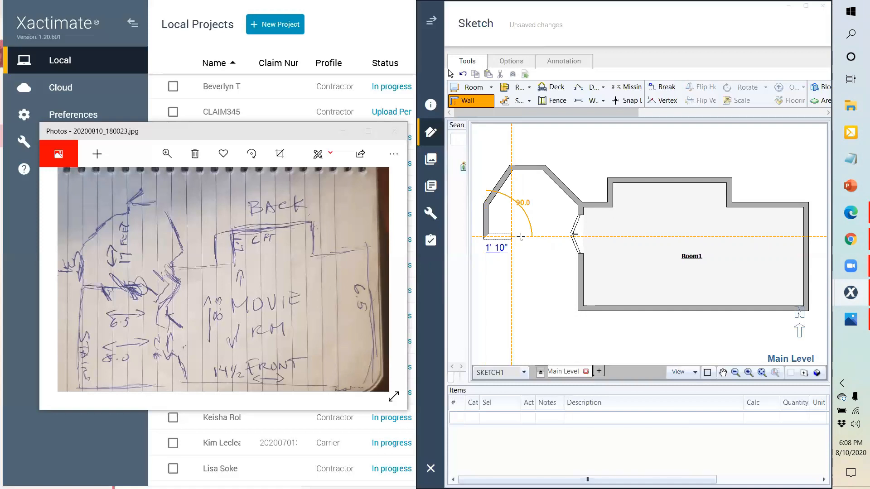
left_click(512, 237)
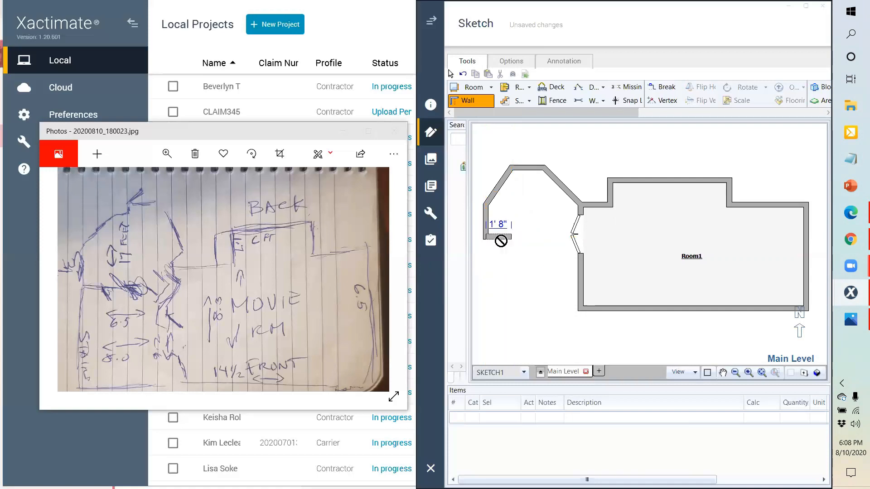
Step: Continue the left wall down to the bottom corner and close the outline as Room2
right_click(515, 241)
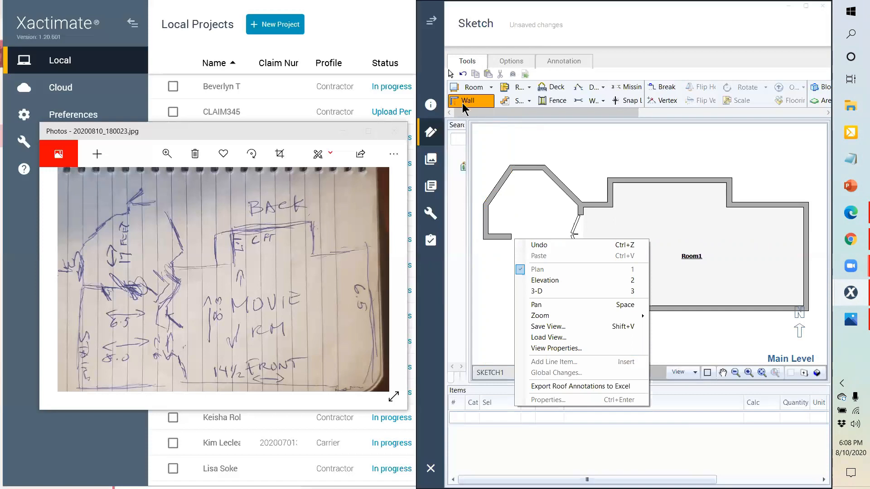
left_click(464, 104)
left_click(484, 238)
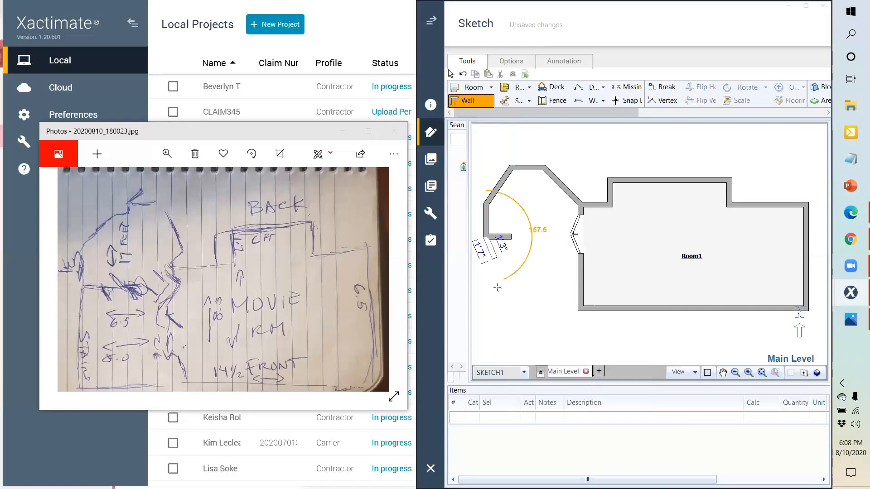
left_click(486, 310)
left_click(592, 304)
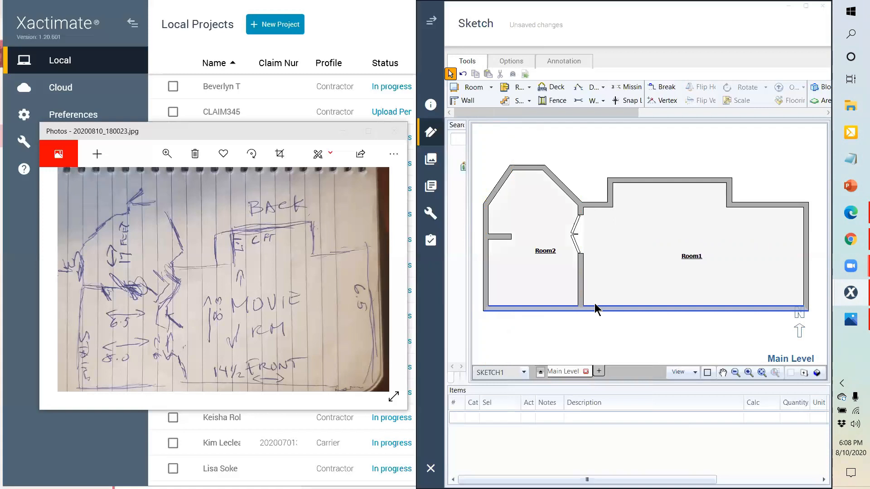
Step: Check Room2's dimensions: 6' 4" bottom, 2' 3" top wall and 1' 6" stub wall
left_click(544, 254)
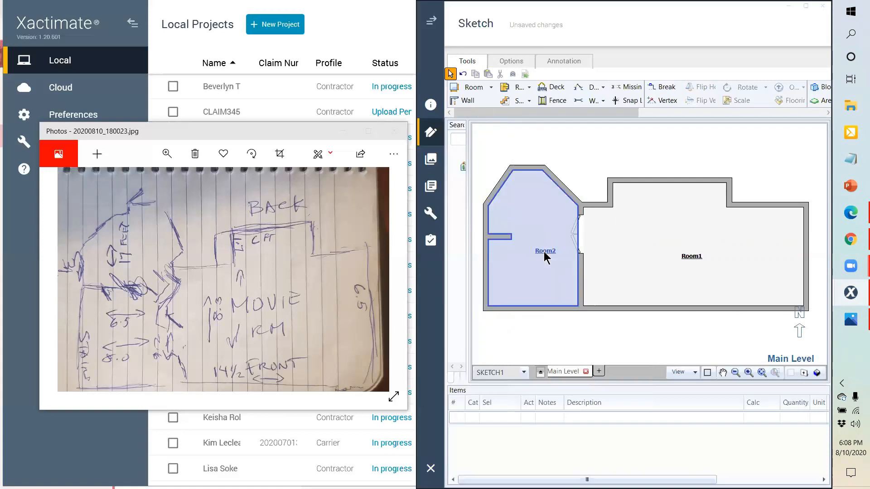
left_click(500, 268)
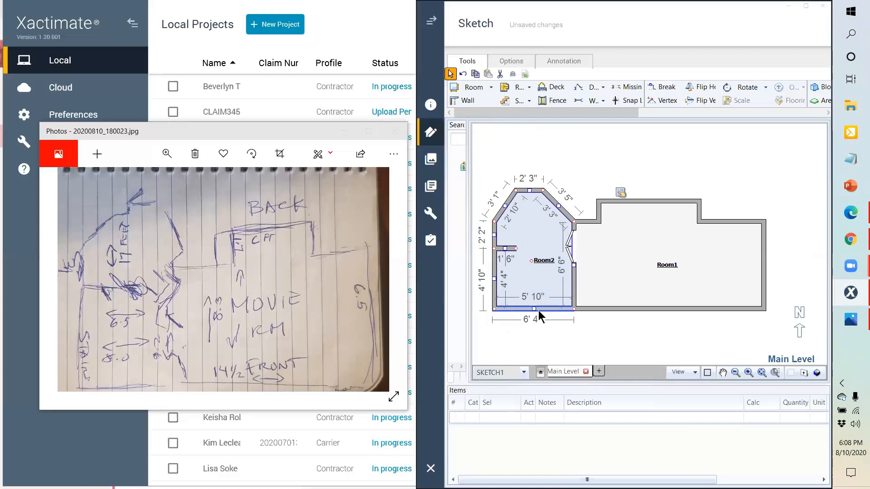
scroll(538, 311, "up", 1)
scroll(539, 310, "down", 2)
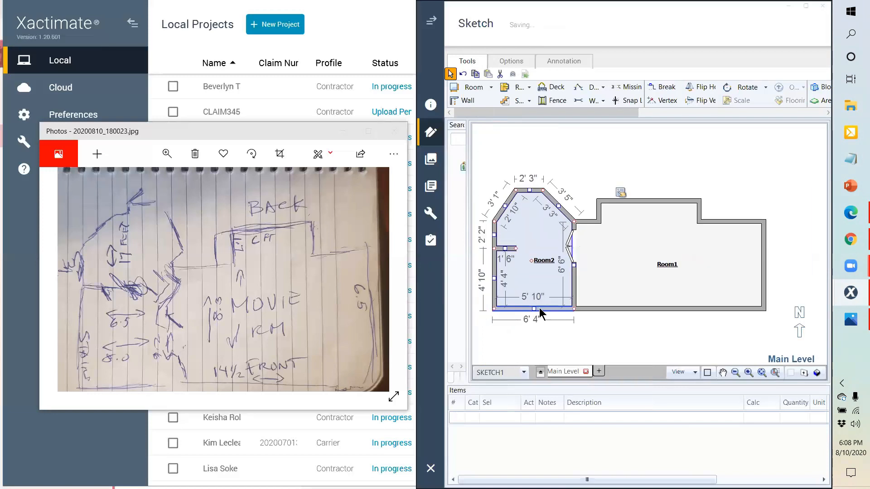
left_click(630, 264)
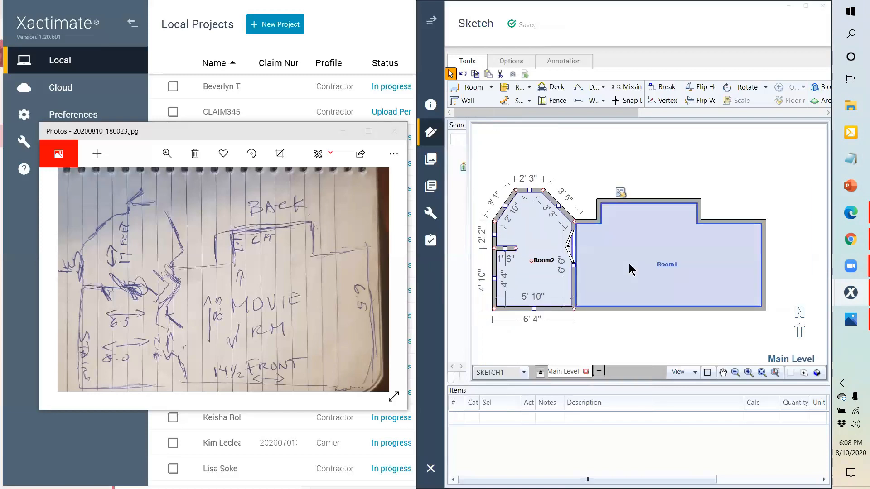
left_click(730, 213)
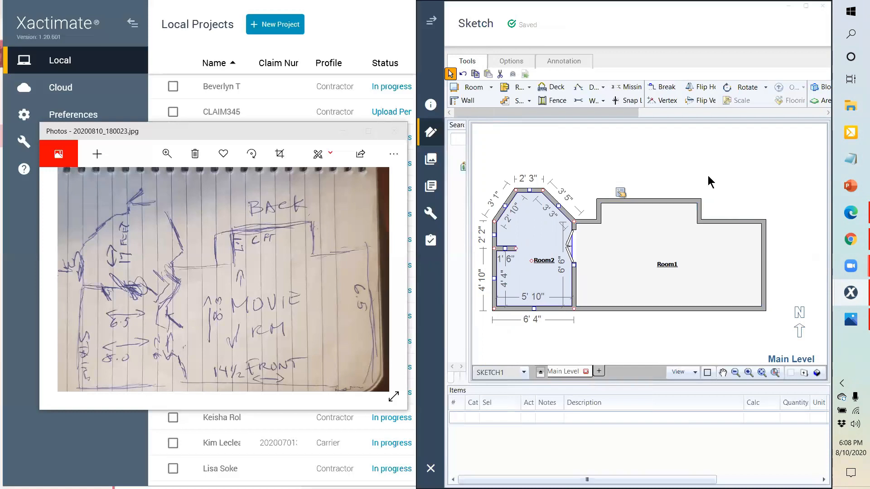
Step: Zoom in and out on the notebook photo, then bring up the Annotation tools
left_click(403, 369)
double_click(190, 307)
double_click(189, 303)
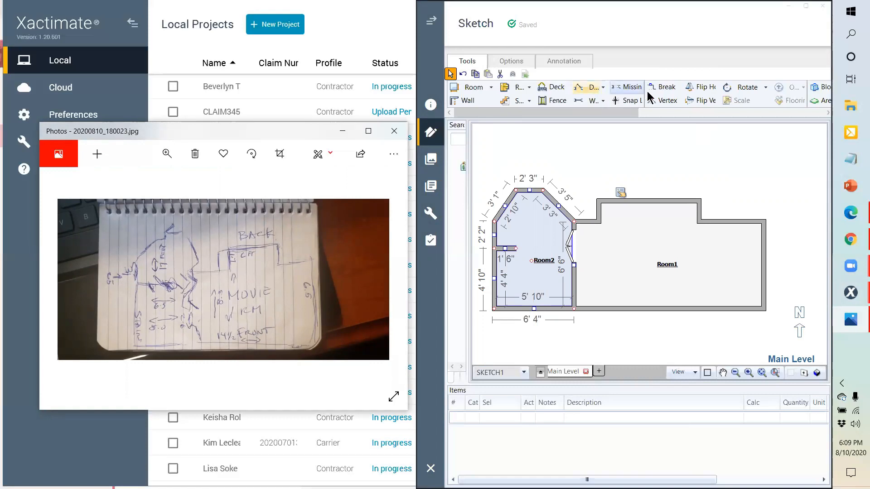
left_click(582, 64)
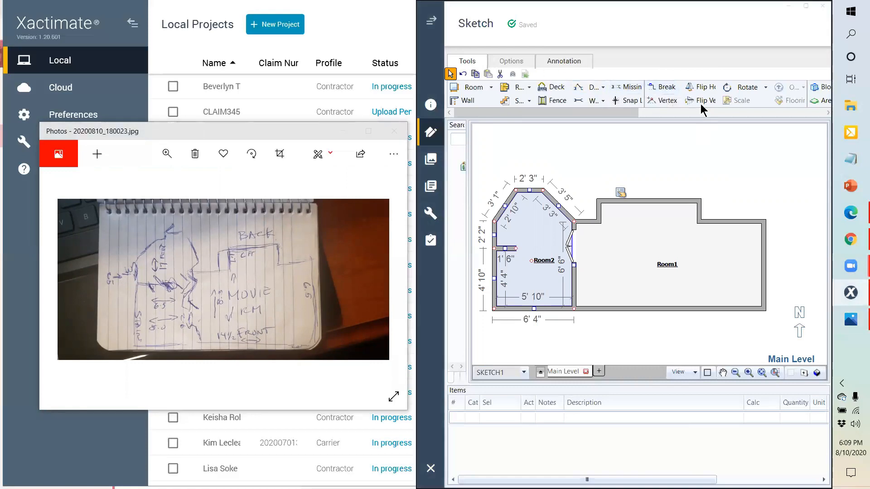
left_click(564, 61)
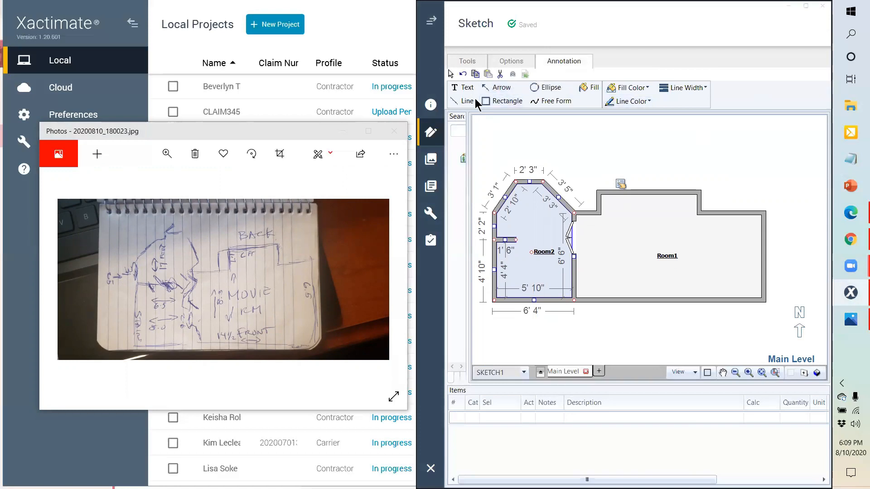
Step: Draw an arrow to the Room2/Room1 doorway and label it with a bold 'Water Damage' note
left_click(501, 88)
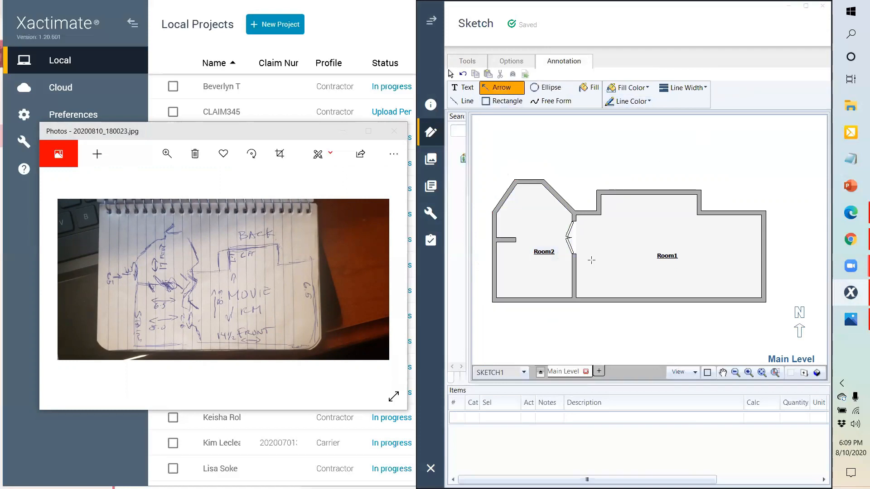
left_click_drag(644, 179, 676, 328)
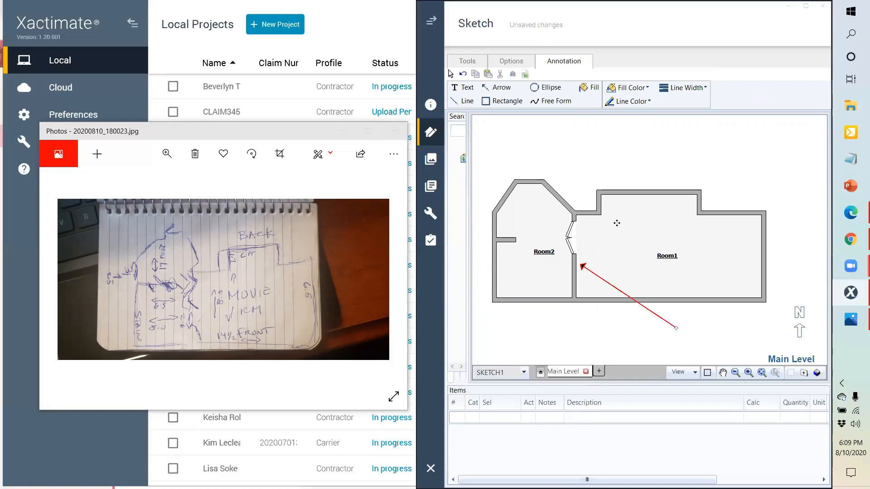
left_click(466, 90)
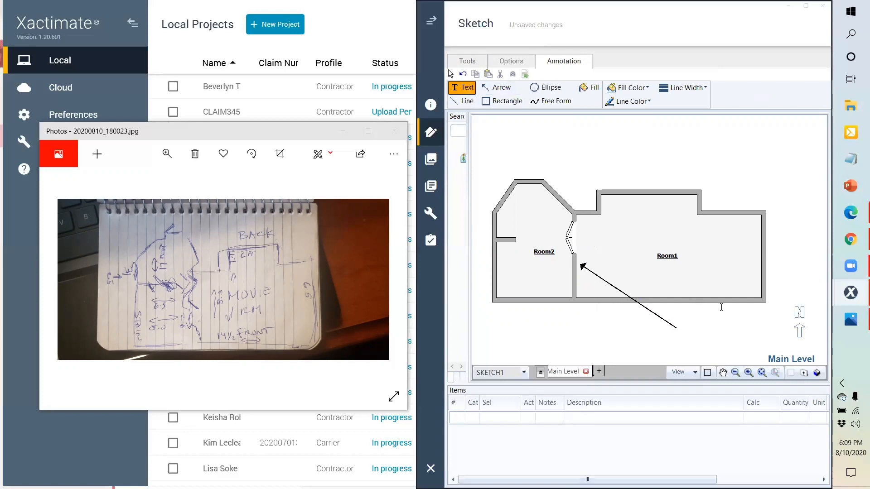
left_click(690, 333)
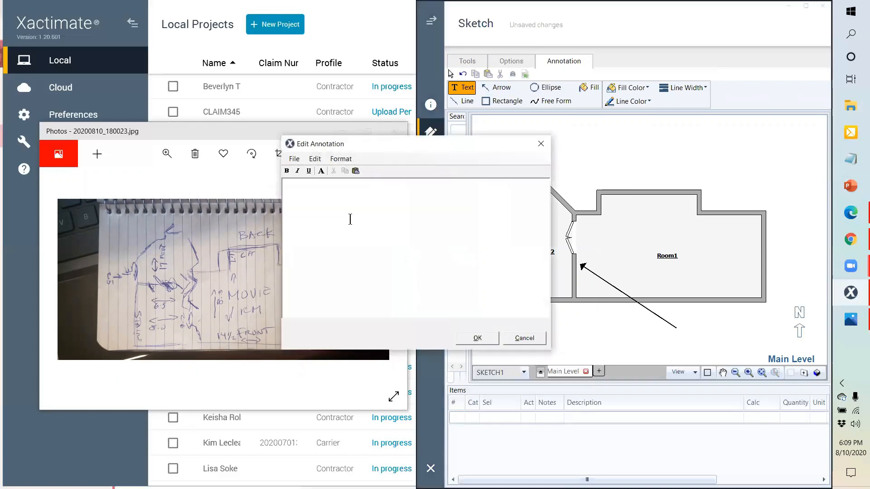
type("Water ")
type("Damage")
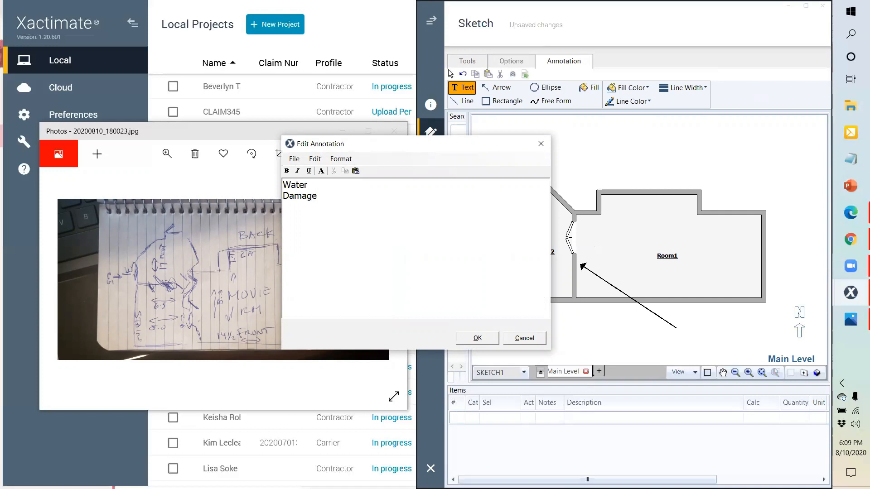
key("ctrl+a")
left_click(287, 171)
left_click(485, 342)
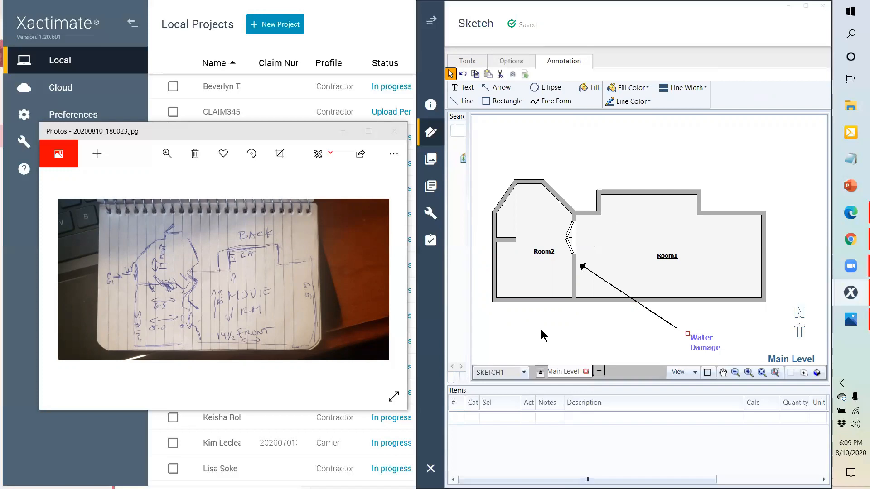
left_click(664, 252)
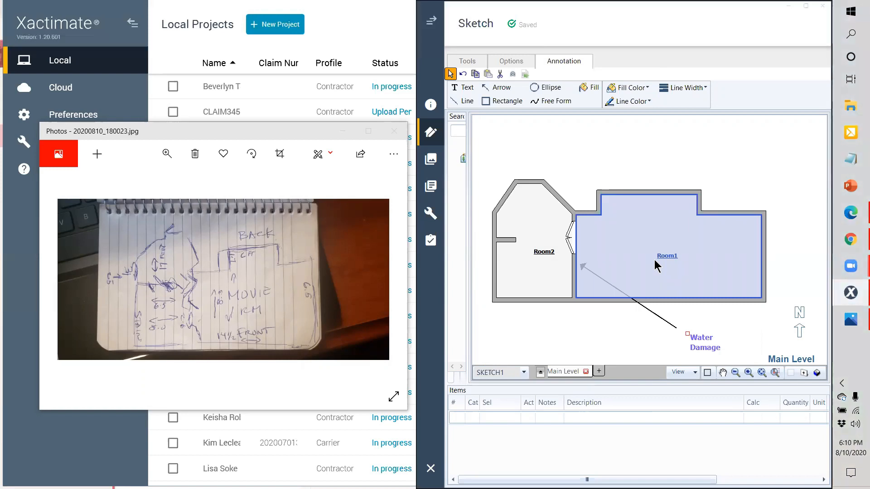
Step: Rename Room1 to 'Movie Room' in its Room Properties
left_click(658, 258)
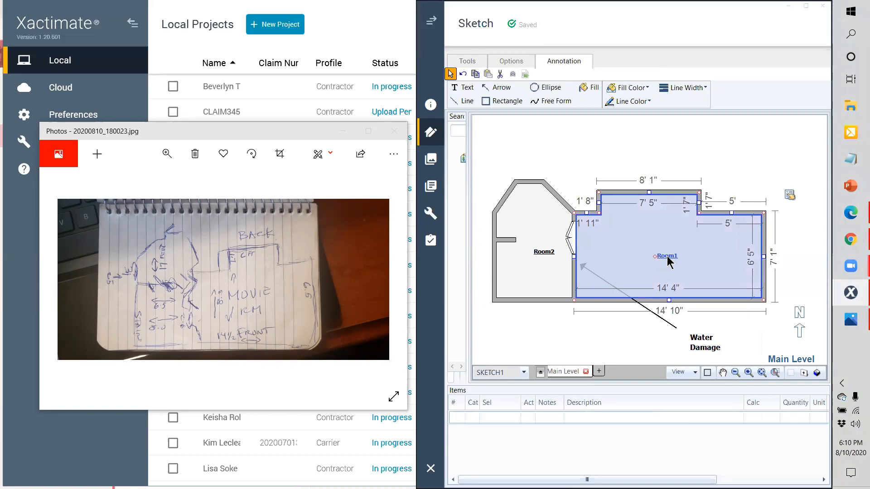
double_click(668, 262)
left_click(763, 109)
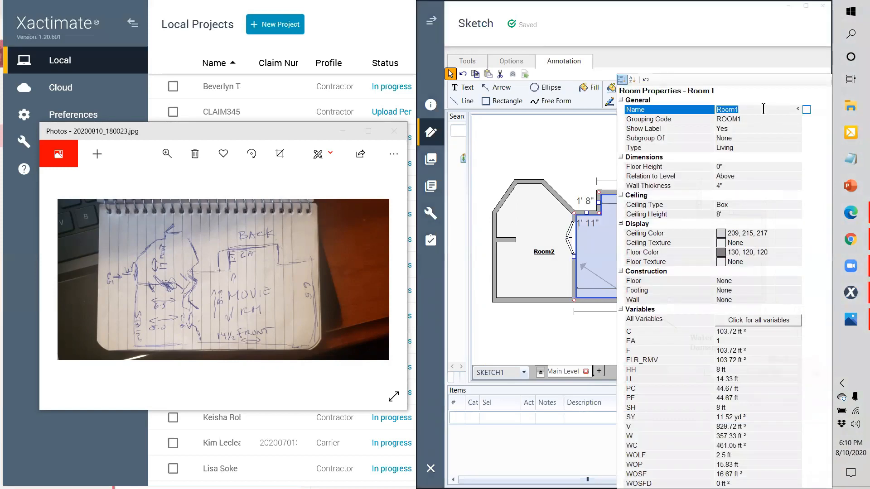
type("Movie Room")
left_click(583, 154)
left_click(514, 279)
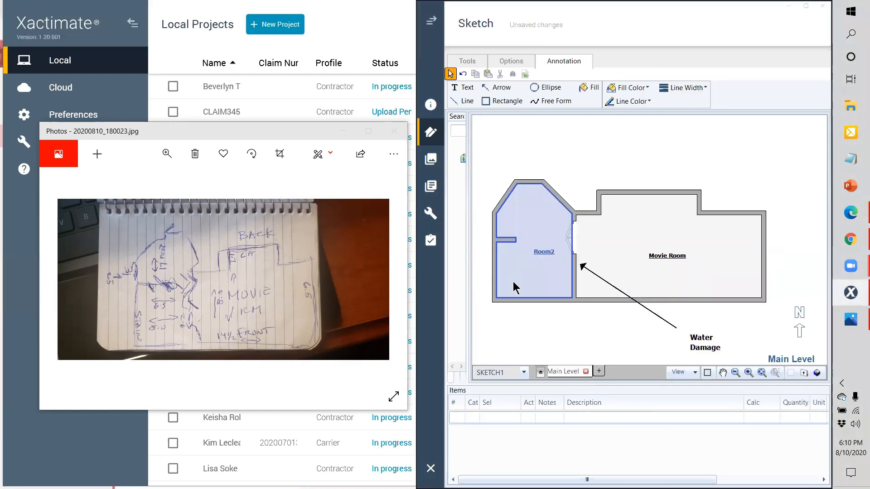
left_click(563, 212)
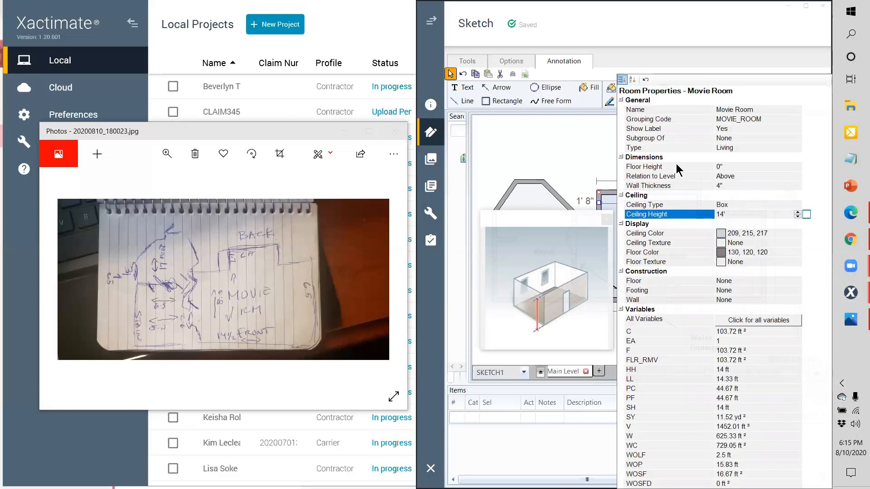
left_click(637, 256)
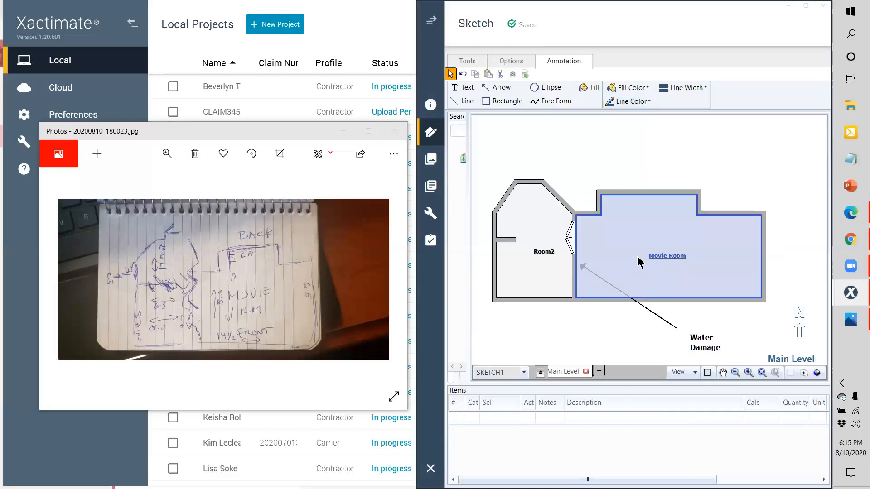
left_click(508, 262)
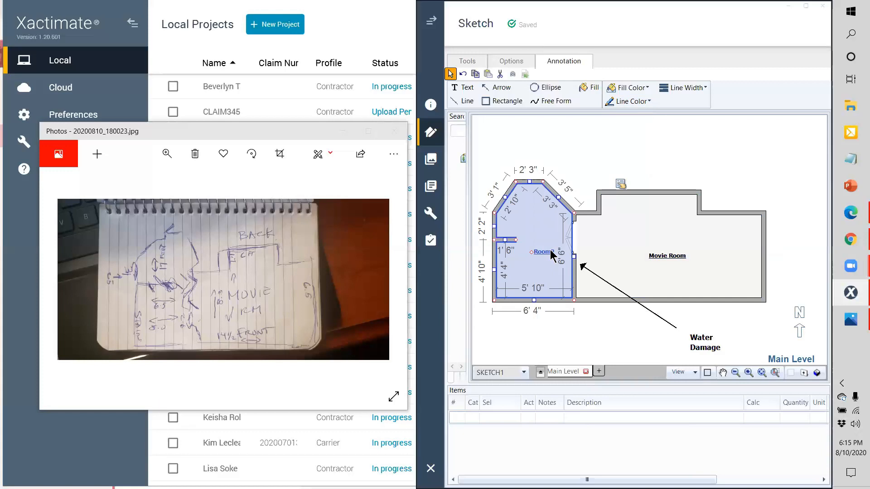
Step: Set the room's ceiling height to 14' in the room properties panel
left_click(620, 185)
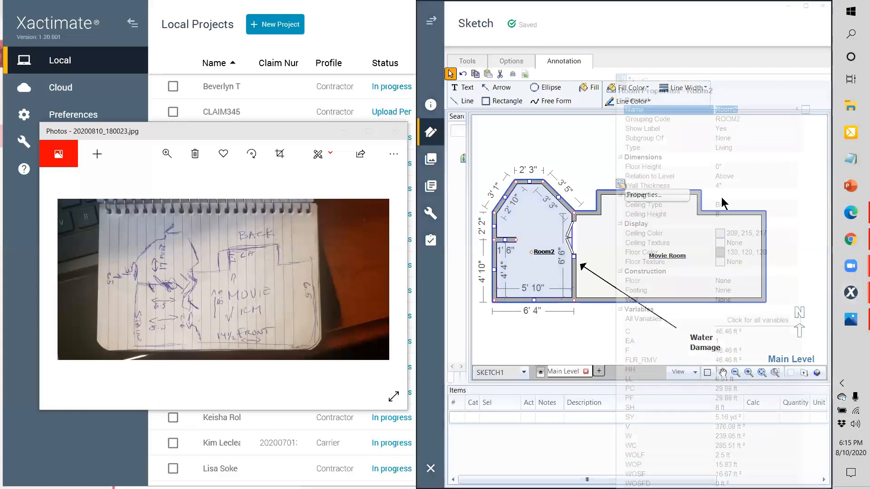
left_click(738, 214)
type("14")
left_click(576, 140)
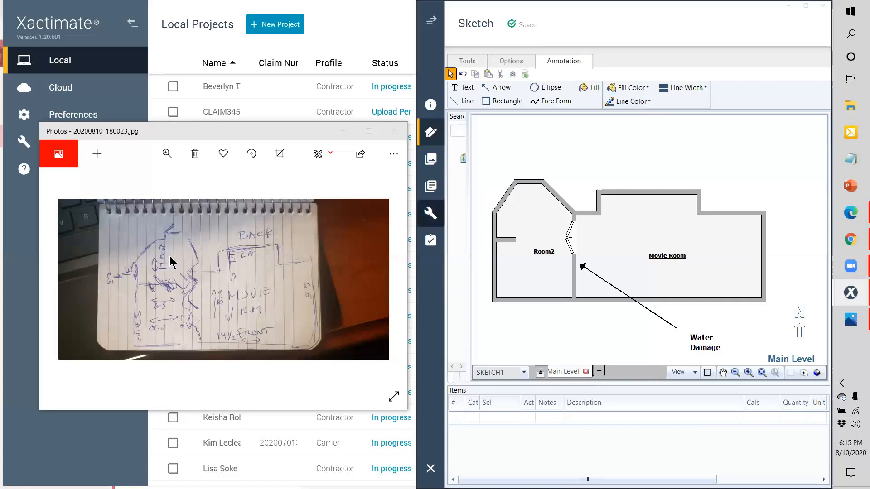
Step: Zoom the notebook photo in close on the left side of the sketch
left_click(168, 151)
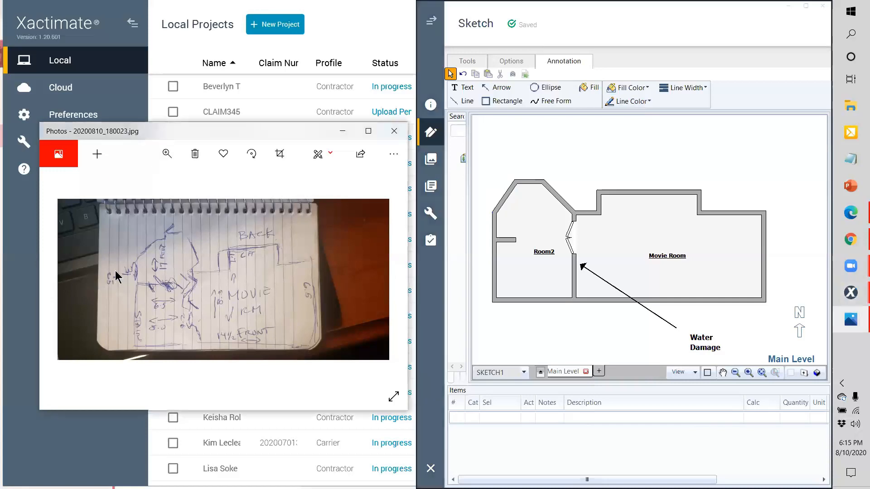
mouse_move(114, 183)
left_mouse_down()
mouse_move(129, 182)
mouse_move(114, 183)
left_mouse_up()
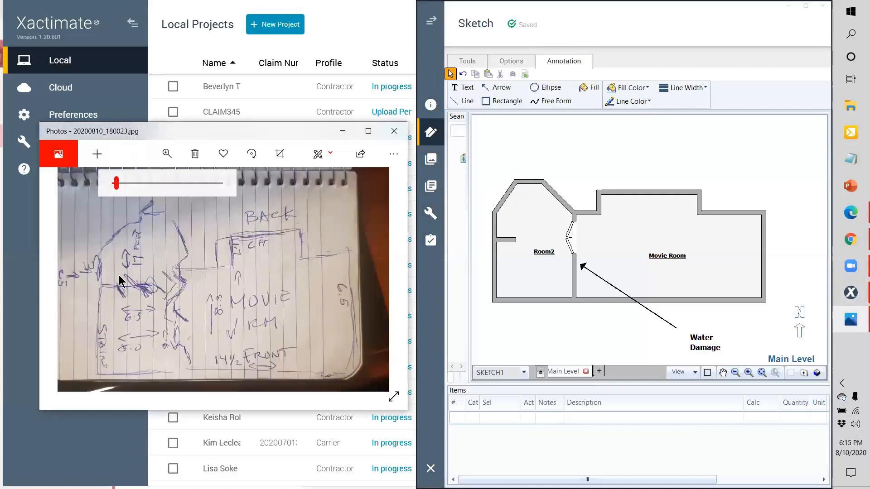
left_click(168, 154)
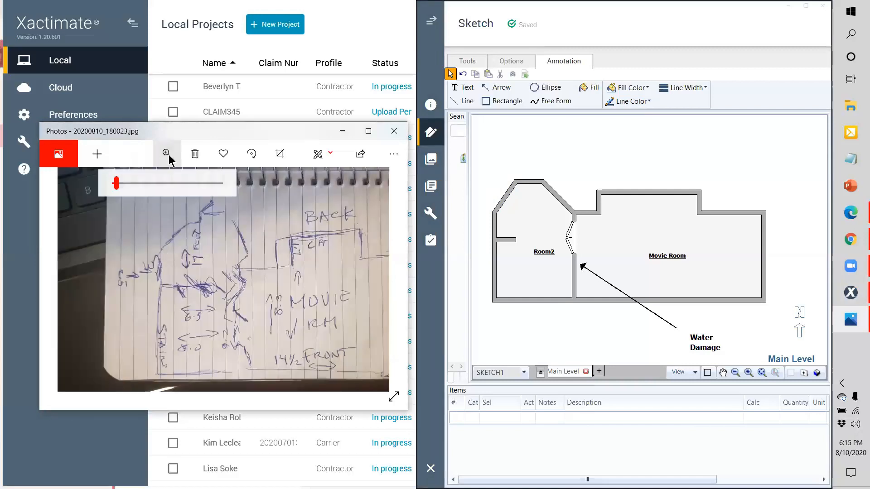
left_click_drag(117, 184, 121, 183)
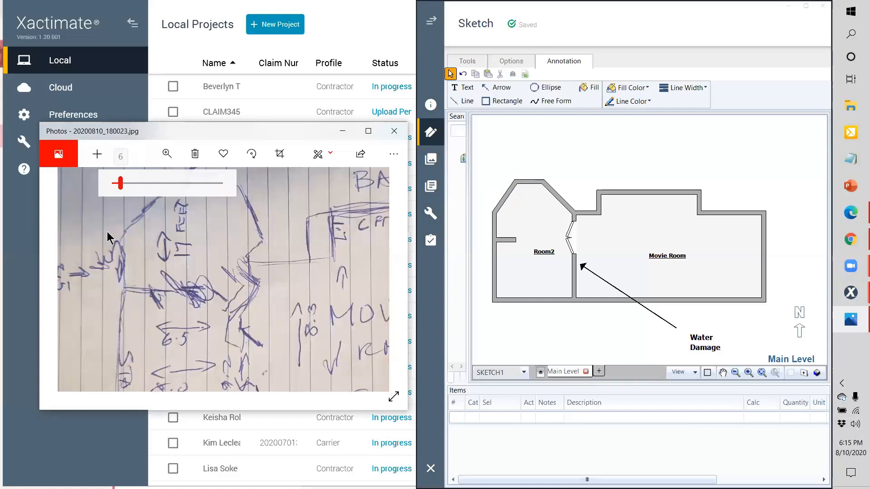
scroll(159, 243, "up", 2)
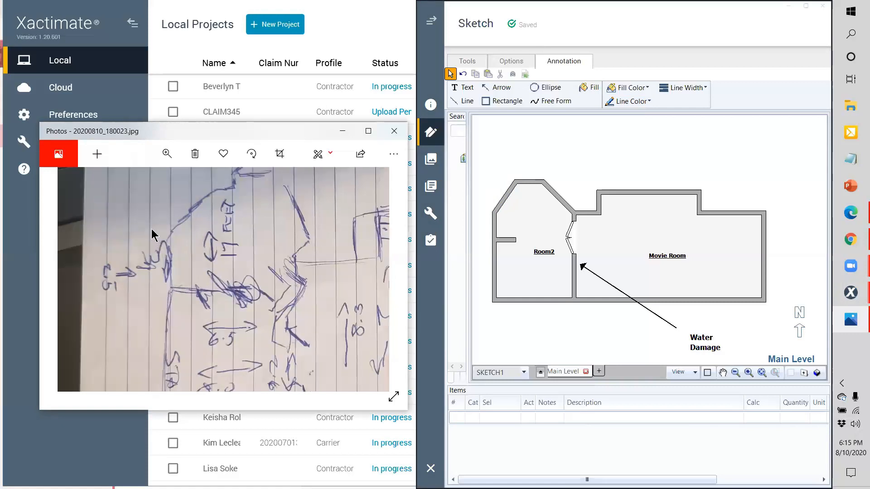
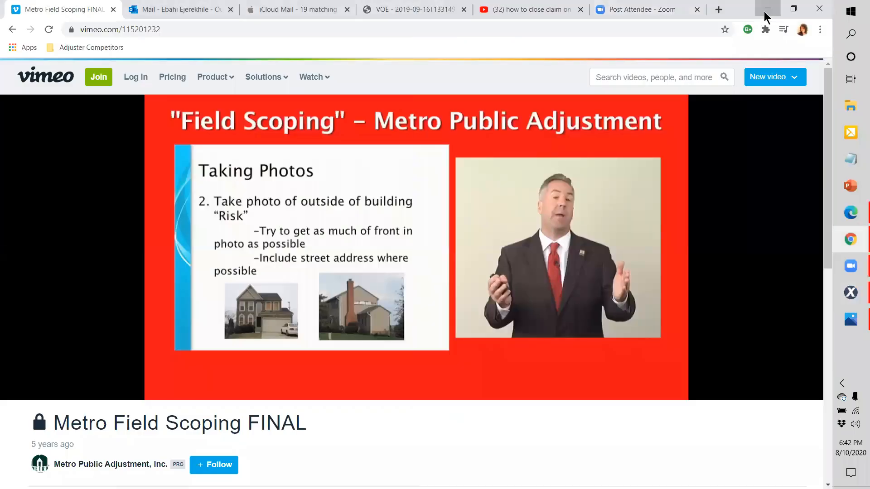
Step: Minimize the Chrome window playing the Vimeo Field Scoping training video
left_click(767, 12)
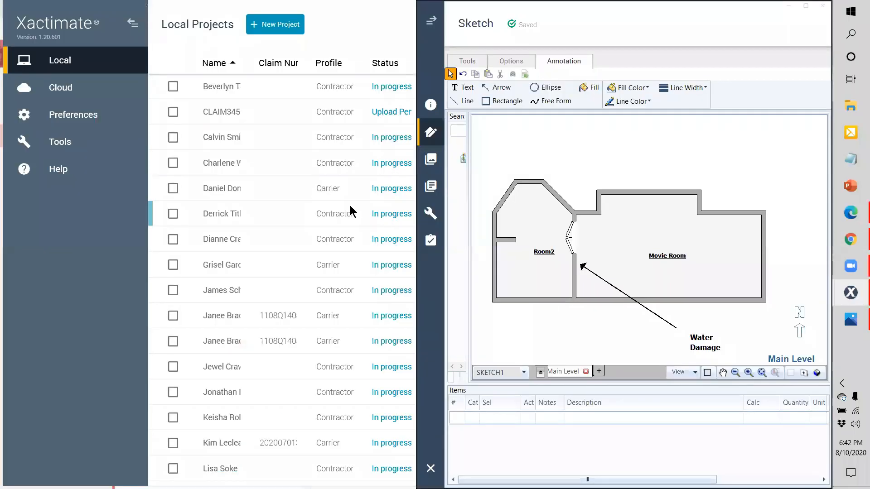
Step: Maximize the Sketch window, expand the claim navigation, view Movie Room's items, then return to Sketch
left_click(806, 6)
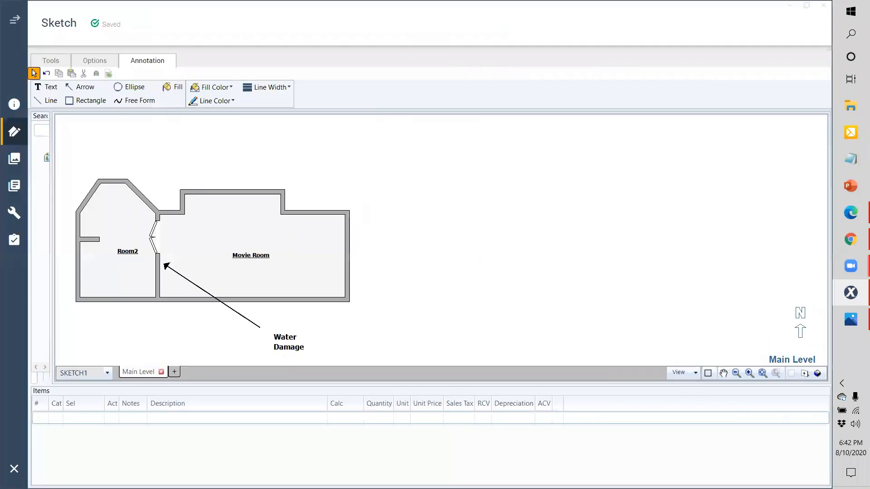
left_click(15, 20)
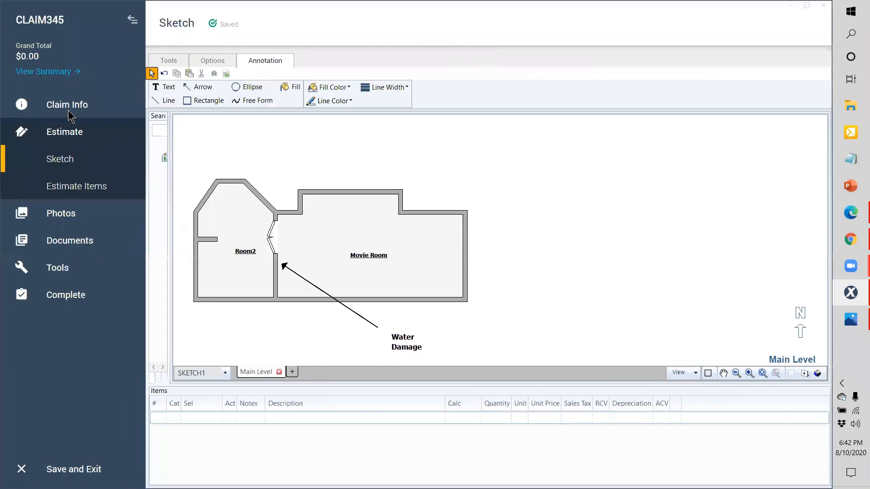
left_click(93, 186)
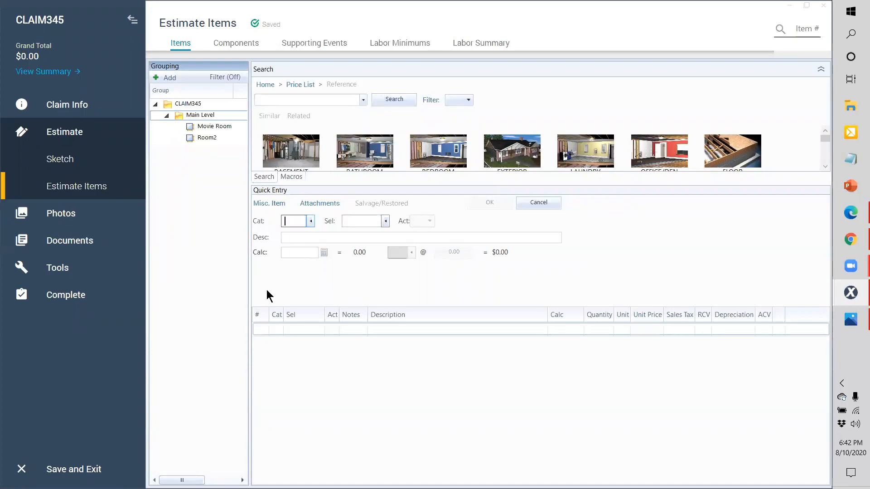
left_click(222, 129)
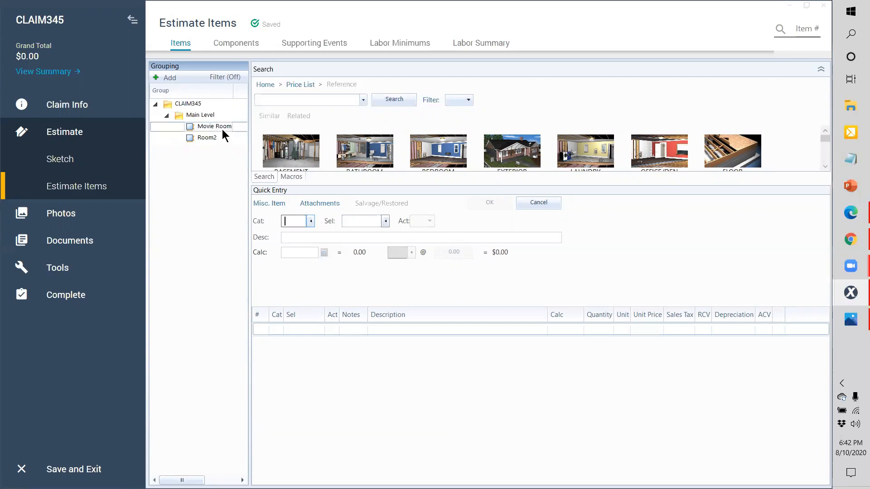
left_click(283, 100)
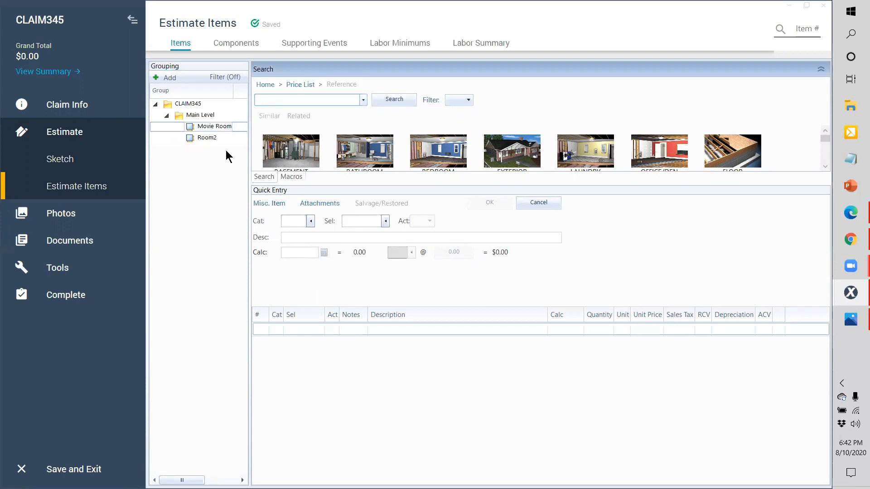
left_click(93, 162)
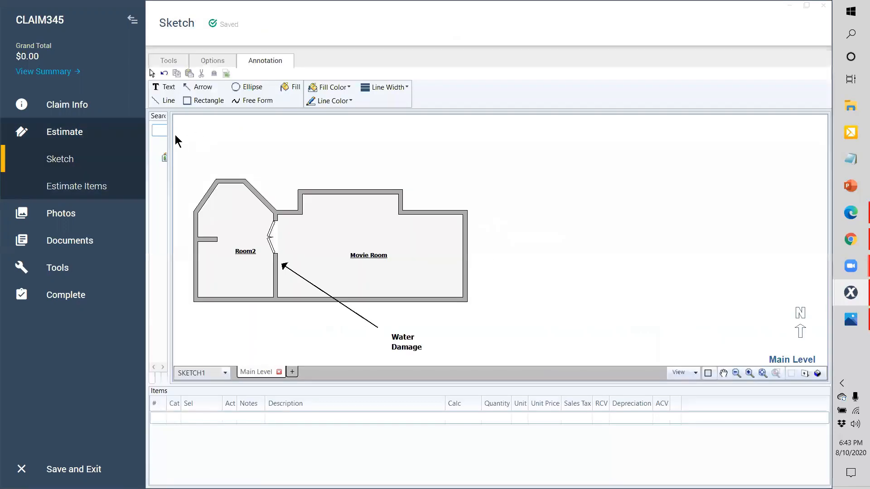
Step: Search the price list for carpet and place FCCAV on the Movie Room and Room2 floors
left_click_drag(170, 141, 242, 144)
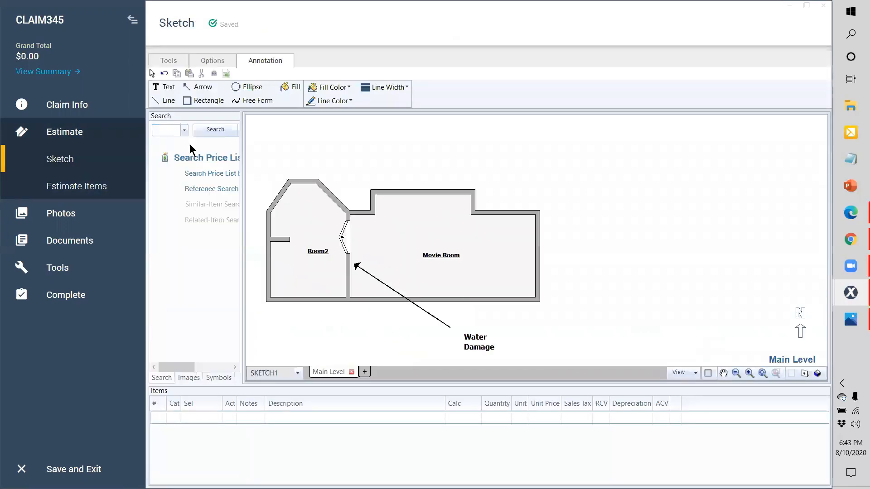
left_click(170, 134)
type("carpe")
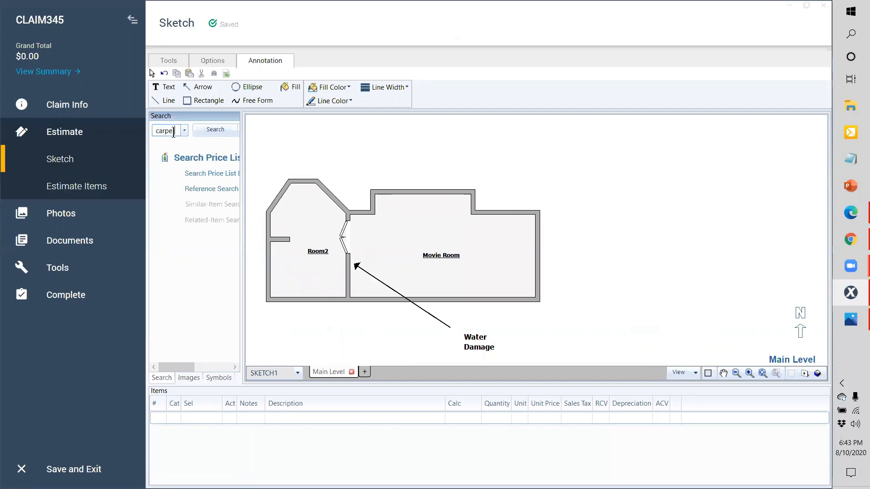
type("t")
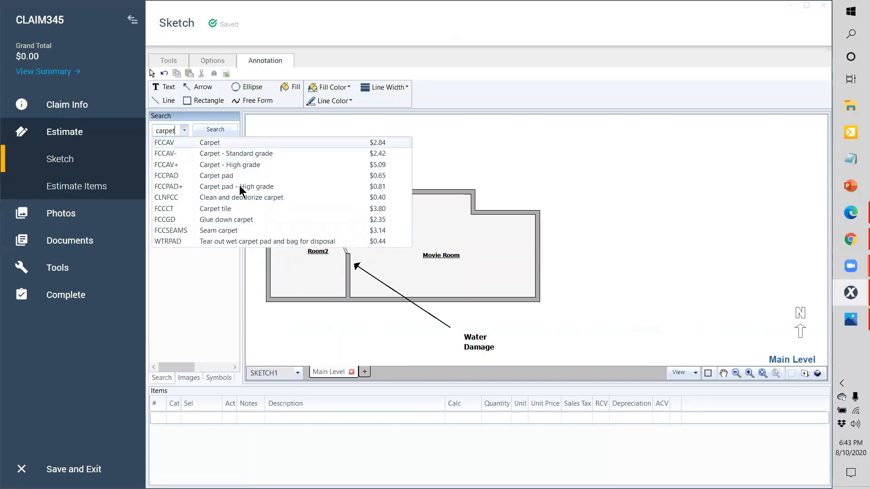
key("Return")
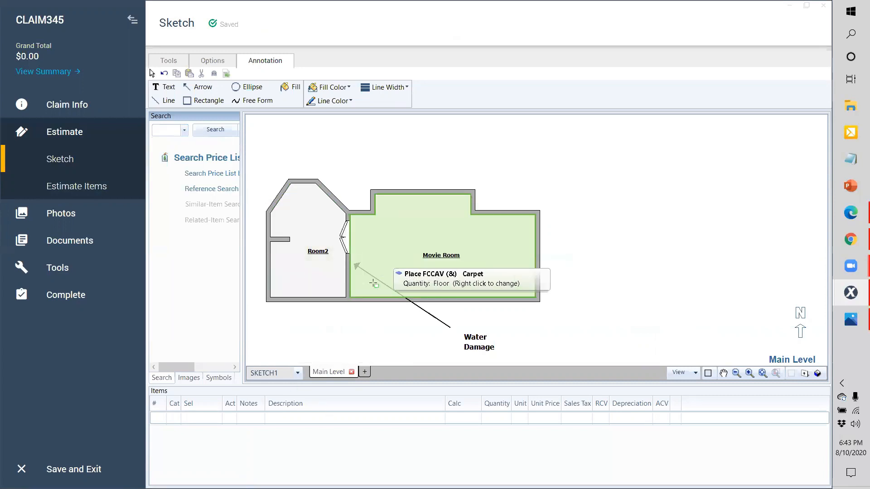
left_click(399, 243)
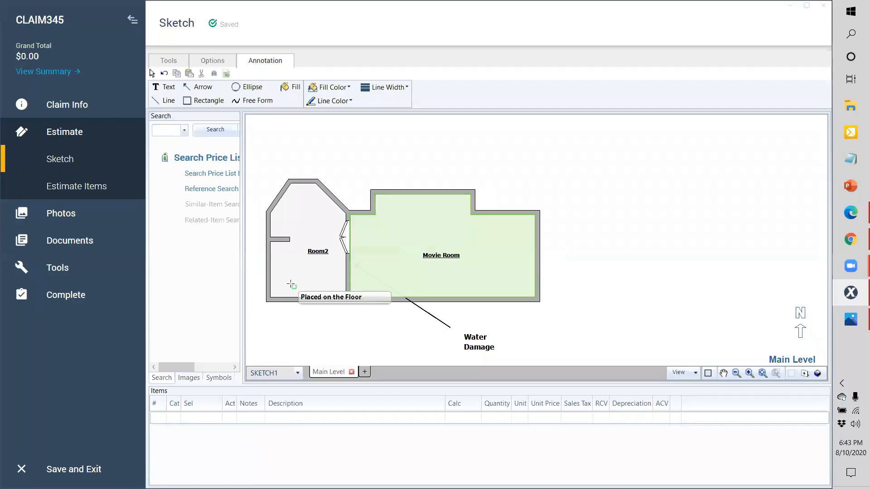
left_click(328, 262)
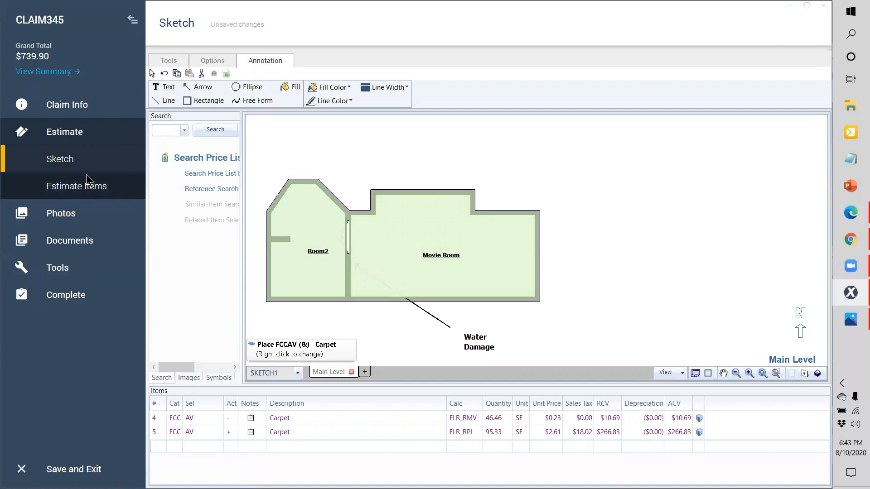
Step: Show Movie Room's carpet line items and try a 'wet' price list search, then clear it
left_click(75, 187)
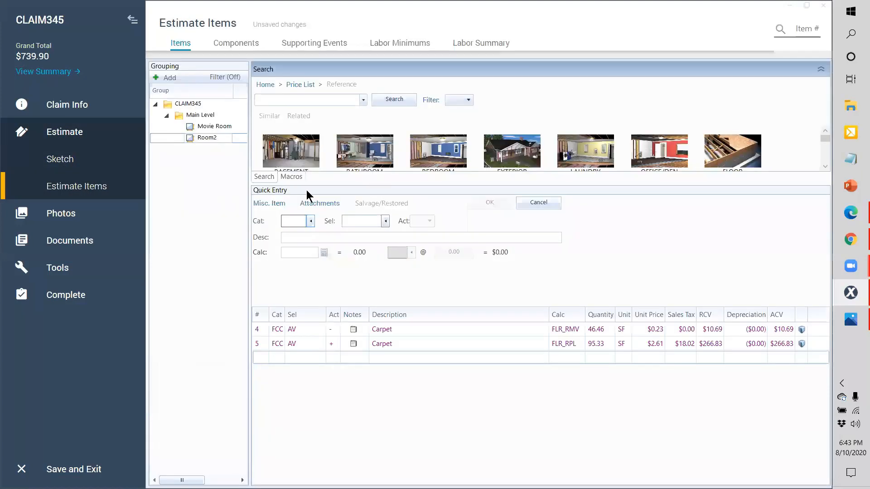
left_click(212, 128)
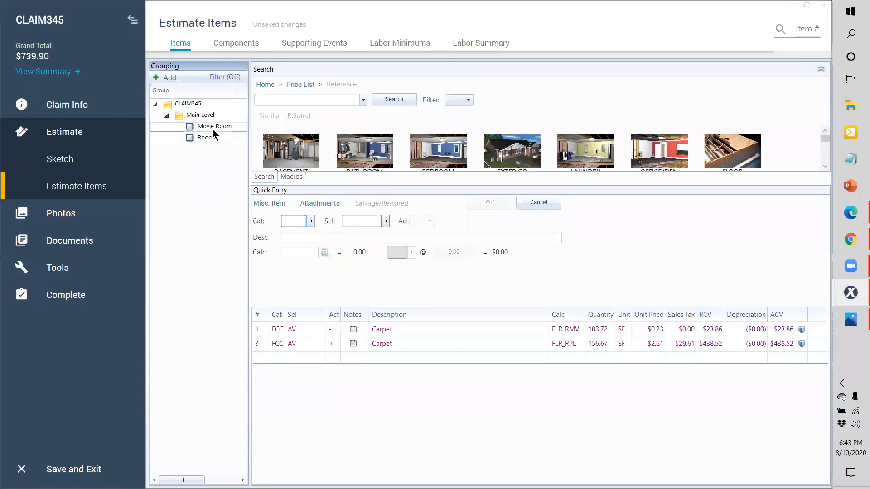
left_click(264, 358)
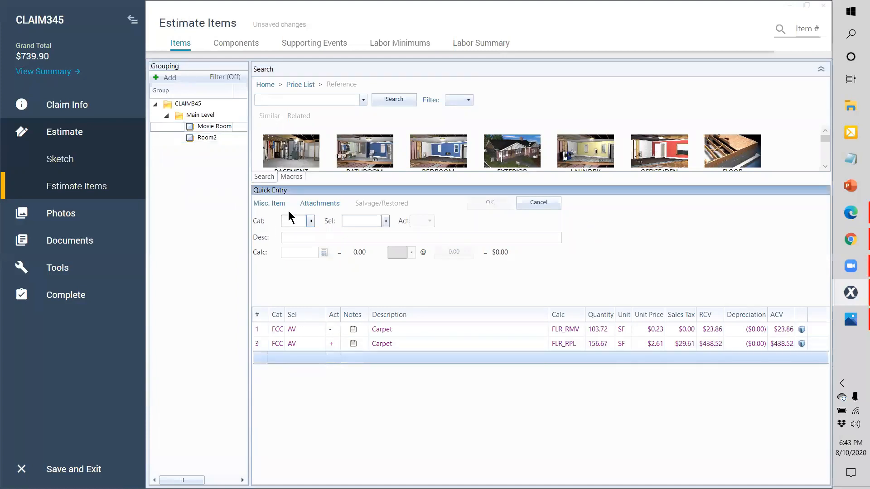
left_click(302, 103)
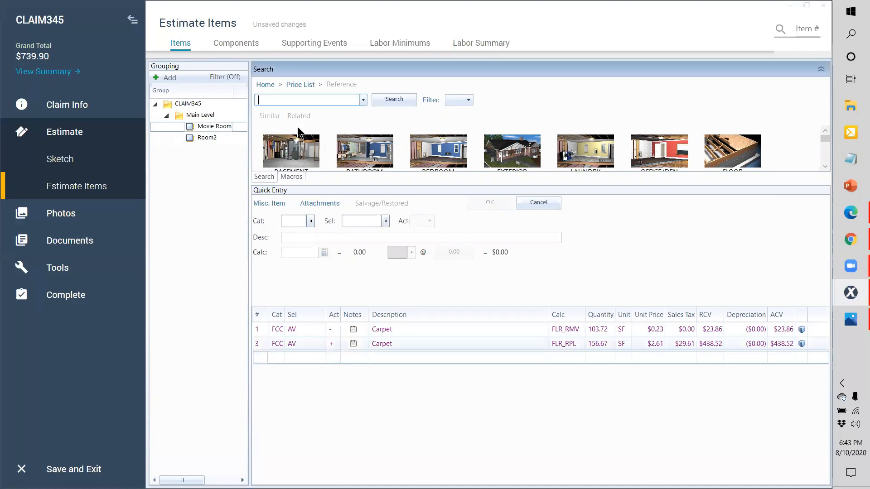
type("wet")
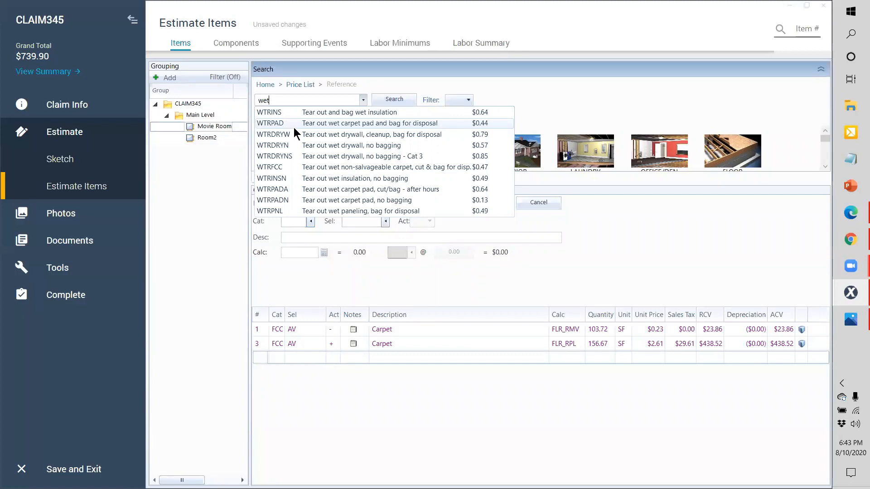
key("Escape")
key("Escape")
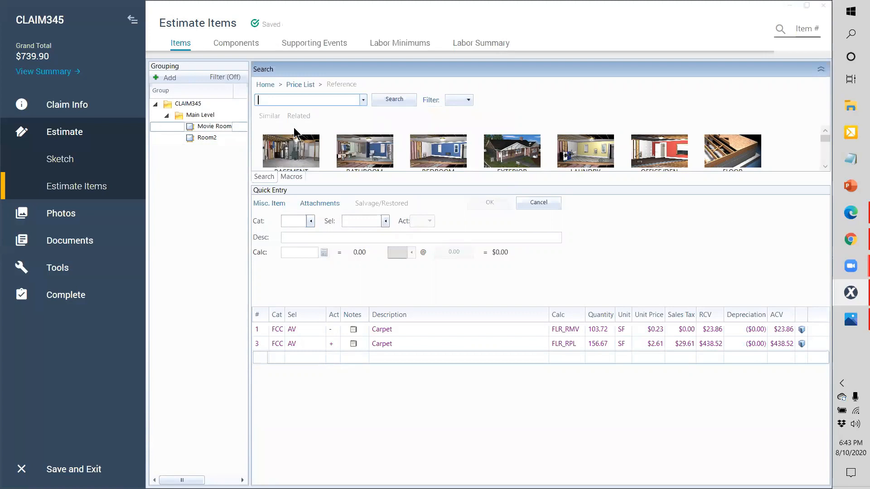
Step: Add the 1/2" drywall up to 2' tall item and the PNTP2 two-coat paint item
type("dry")
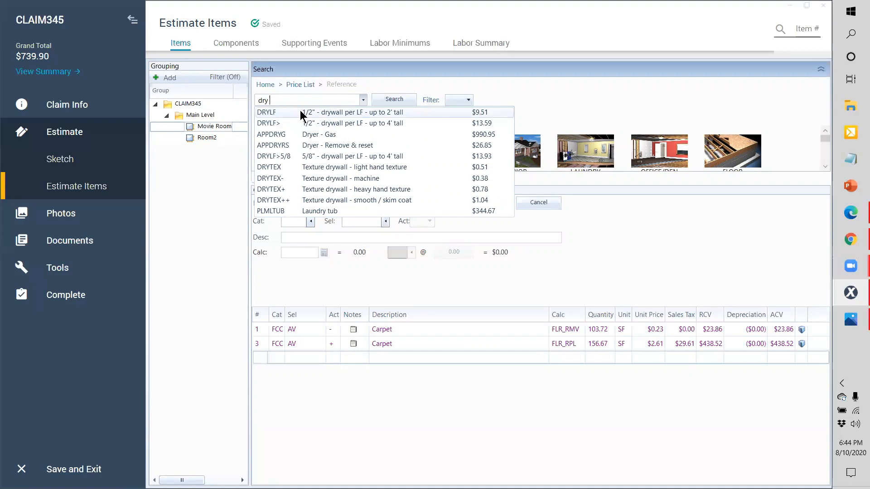
left_click(299, 112)
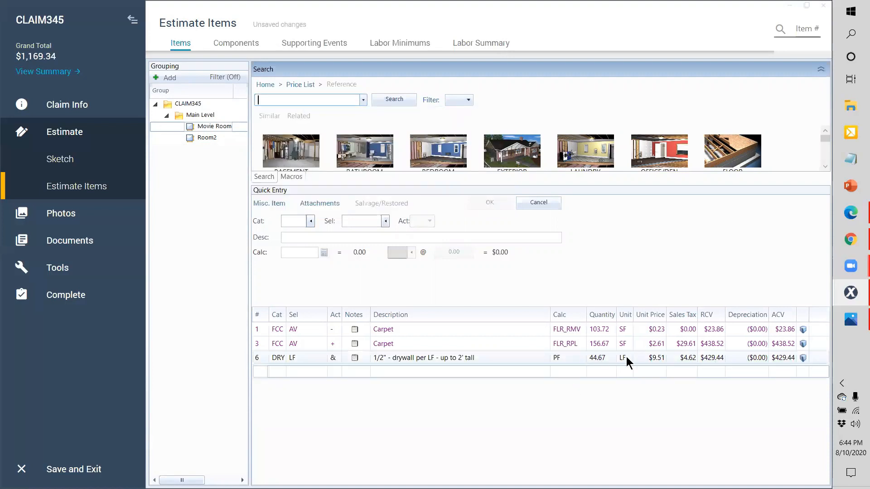
left_click(258, 372)
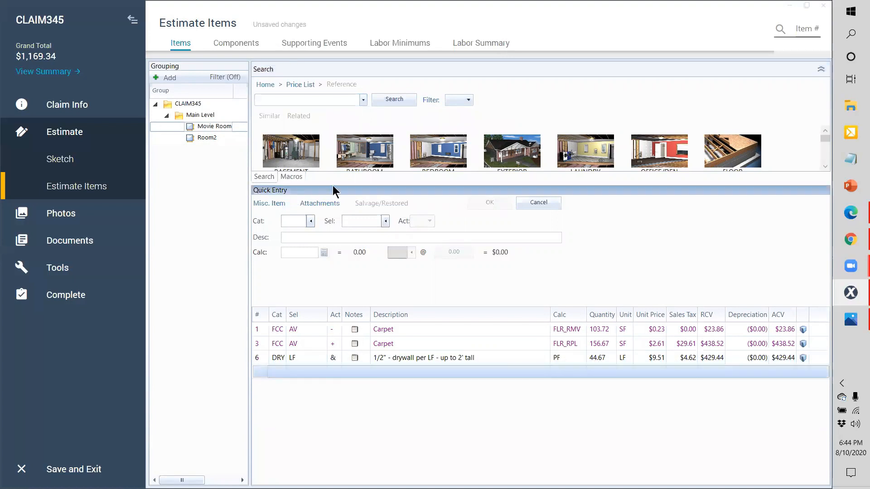
left_click(315, 101)
type("paint")
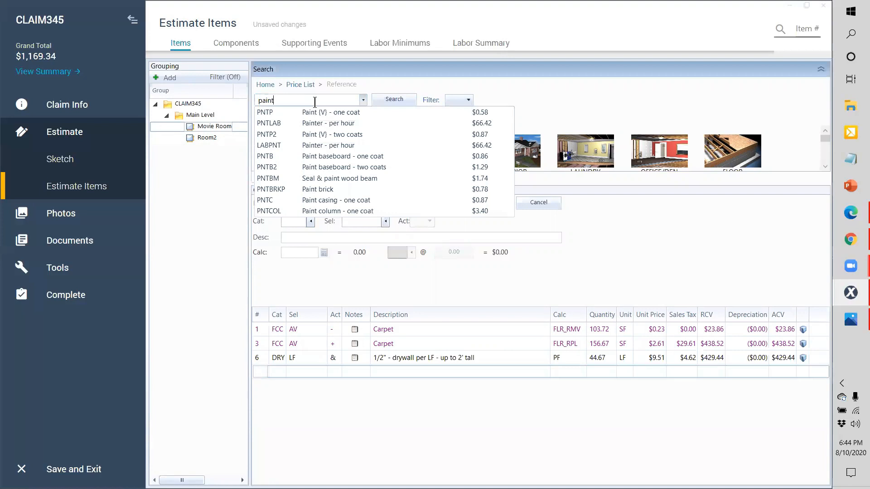
left_click(335, 138)
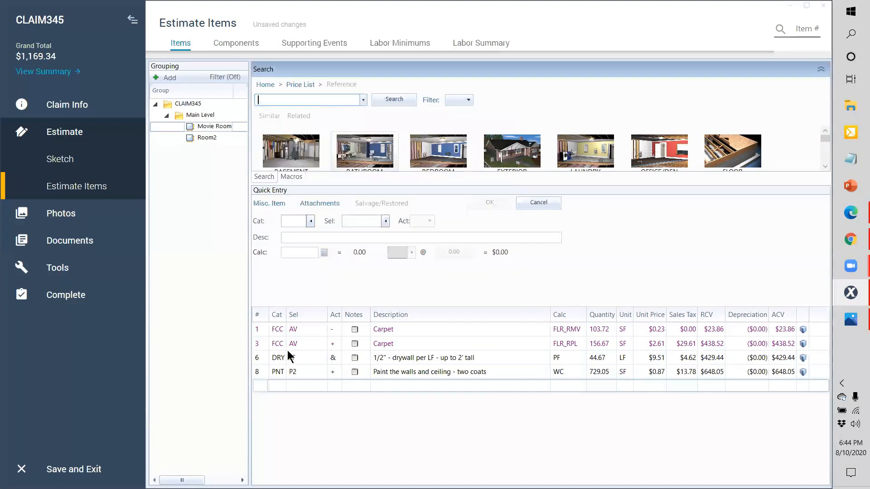
Step: Set the paint line's calculation to PF, then change it to PF*2
left_click(260, 374)
left_click(580, 372)
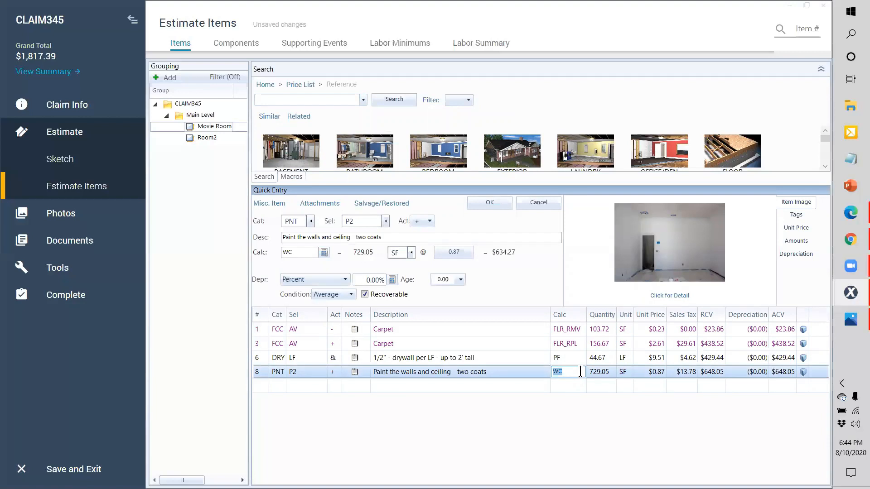
type("PF")
key("Return")
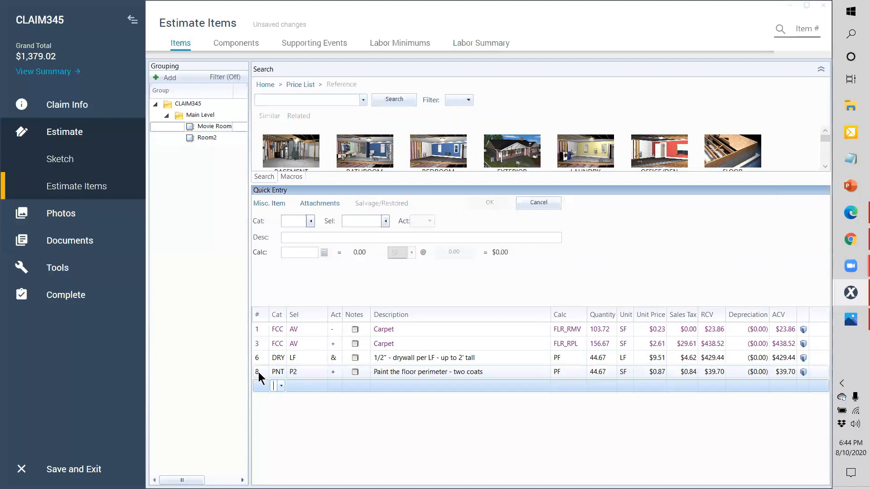
left_click(270, 372)
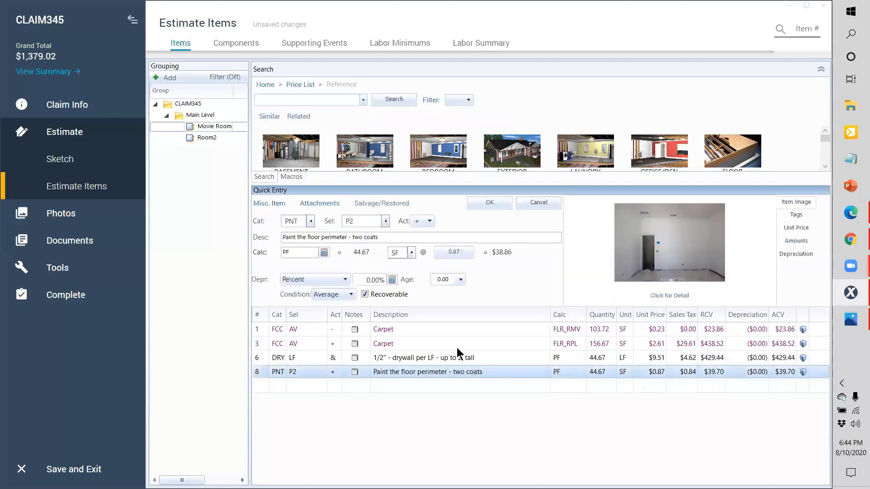
left_click(573, 371)
left_click(579, 373)
type("*2")
key("Return")
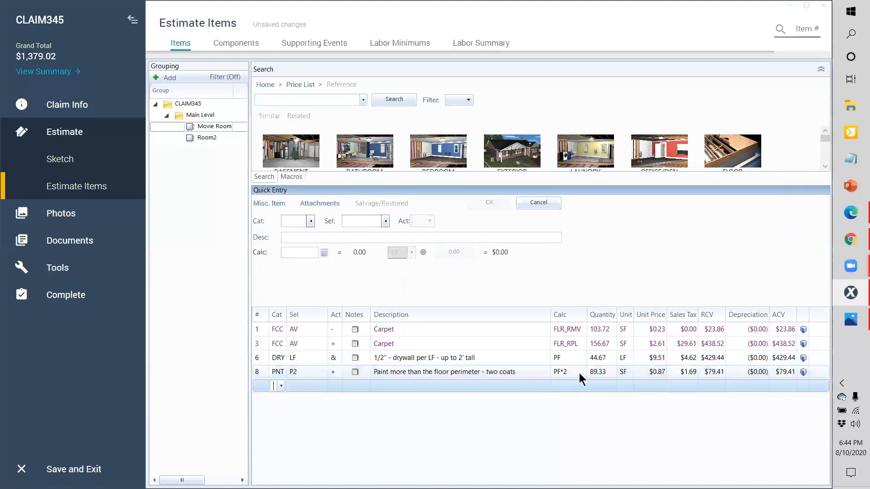
Step: Revert the paint line's calculation to PF and keep SF as its unit
left_click(262, 376)
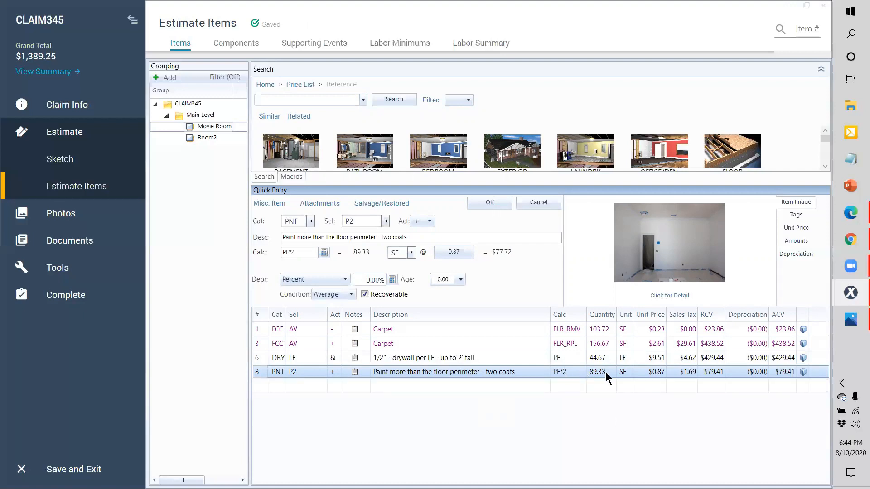
left_click(563, 373)
key("BackSpace")
key("BackSpace")
key("Return")
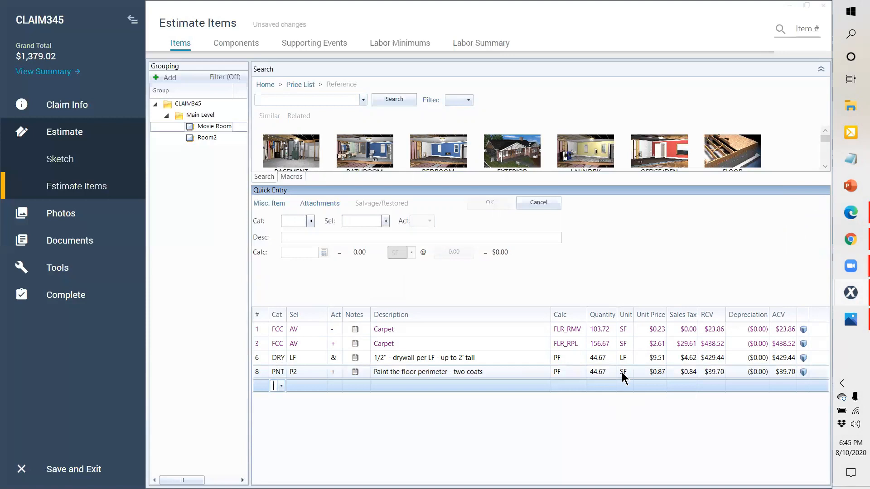
left_click(623, 372)
left_click(628, 373)
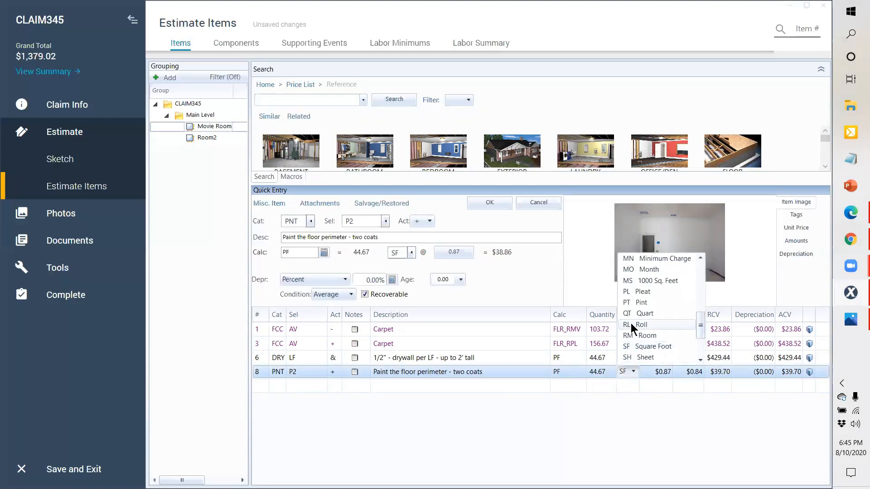
left_click(630, 374)
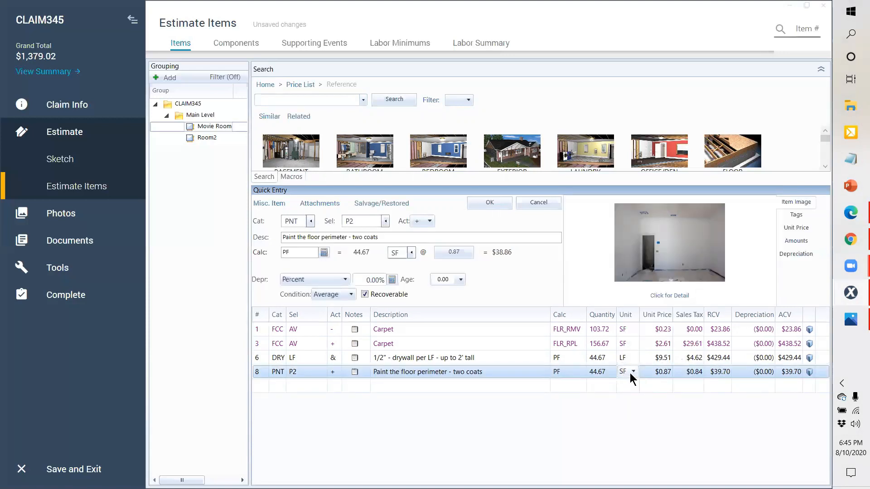
Step: Enter 44.67*2 as the paint quantity (89.34 SF) and review the item details
left_click(567, 371)
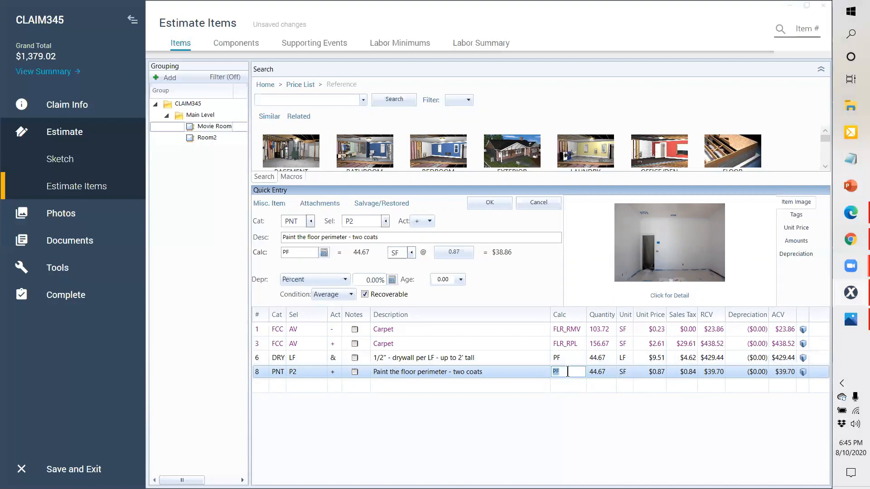
type("44.67*2")
key("Return")
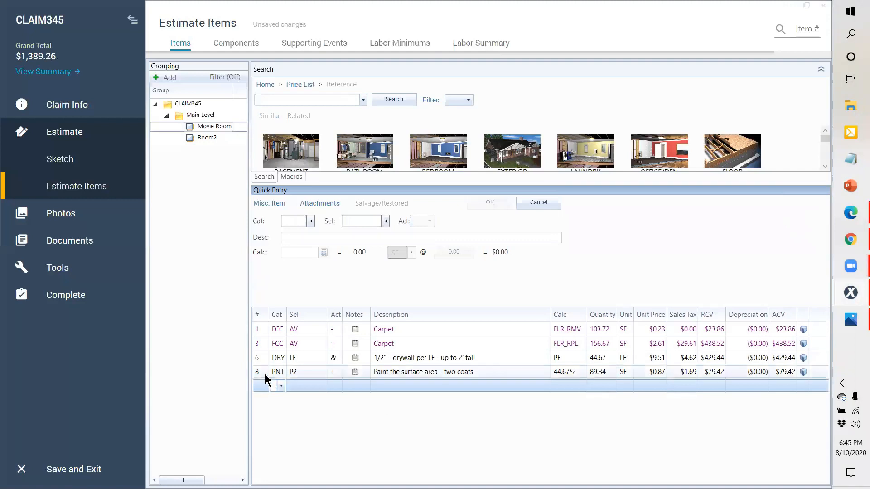
left_click(265, 372)
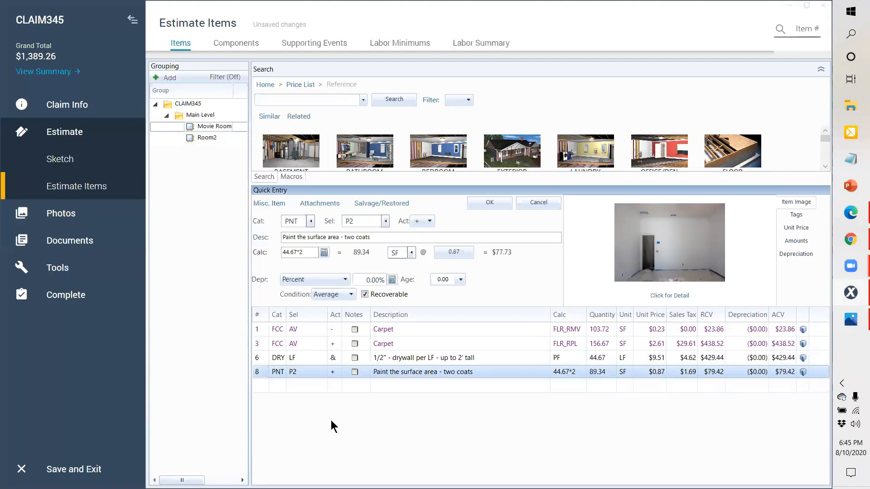
left_click(307, 253)
Step: Search 'seal dr' and add the PNTS- one-coat PVA primer seal line
left_click(327, 101)
type("se")
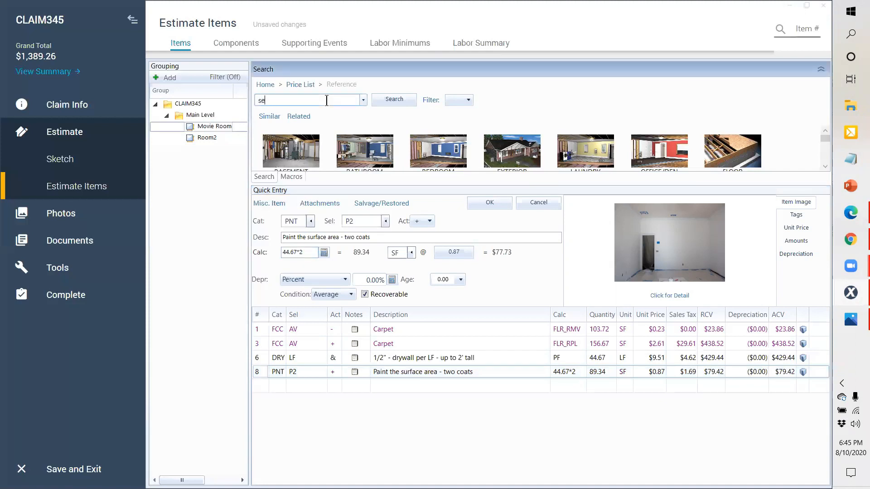
type("al")
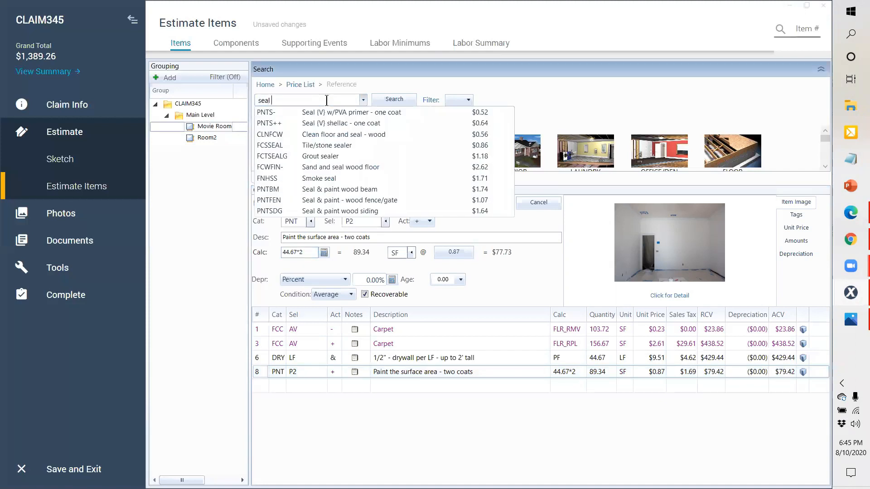
type("dr")
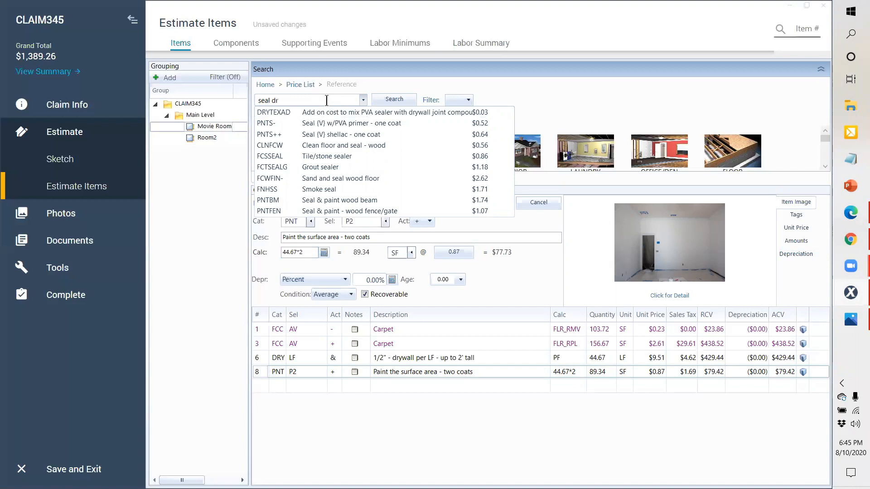
key("Down")
key("Down")
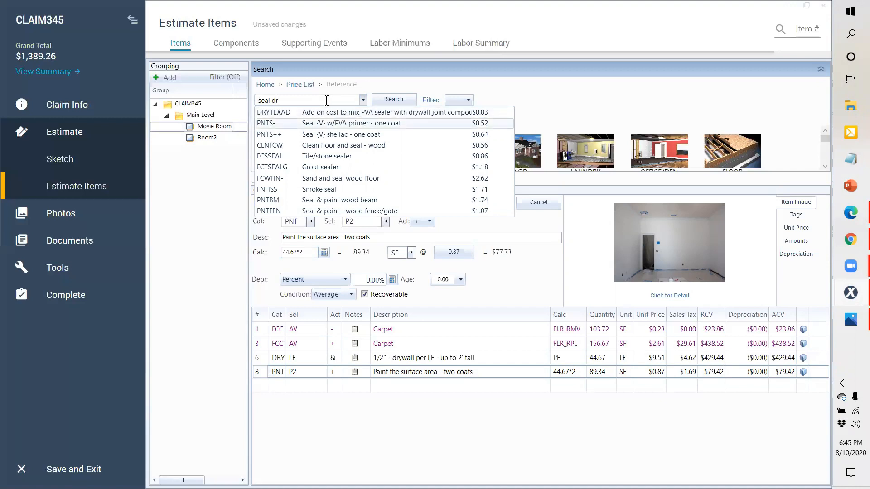
key("Return")
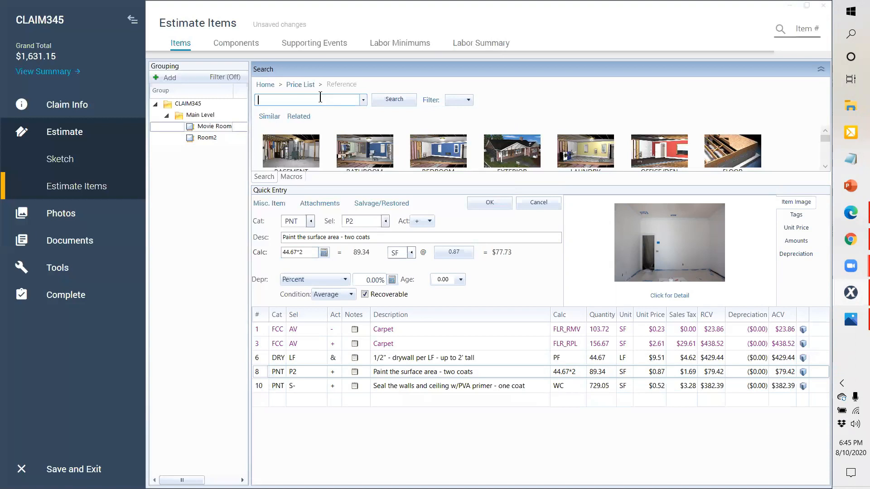
Step: Set the seal line's quantity to 44.67*2, correcting the mistyped 44.667*2
double_click(558, 385)
type("44")
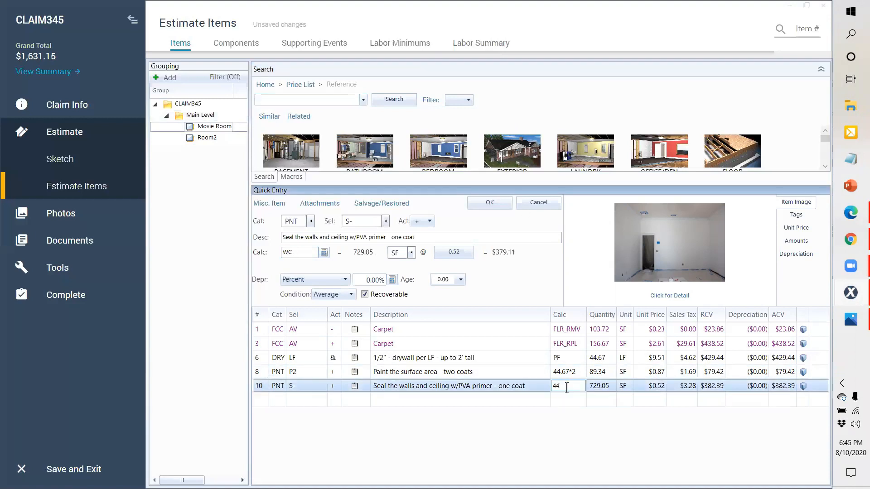
type(".667*2")
key("Return")
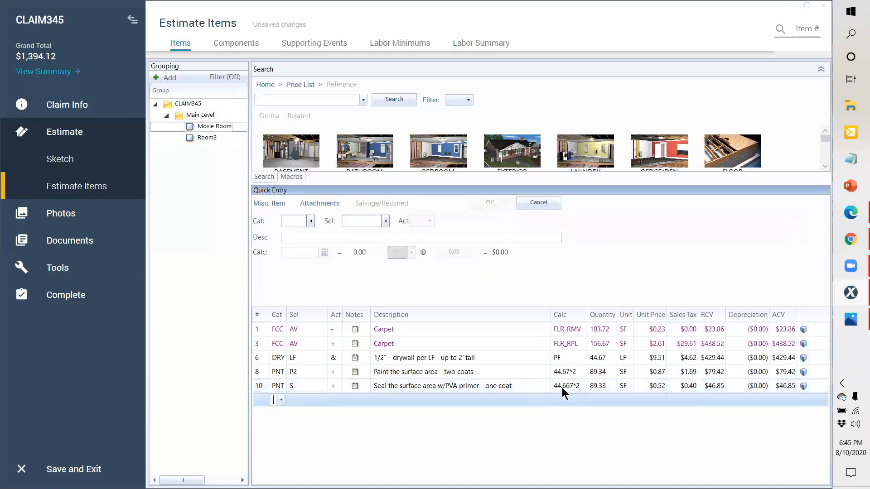
left_click(567, 388)
double_click(567, 387)
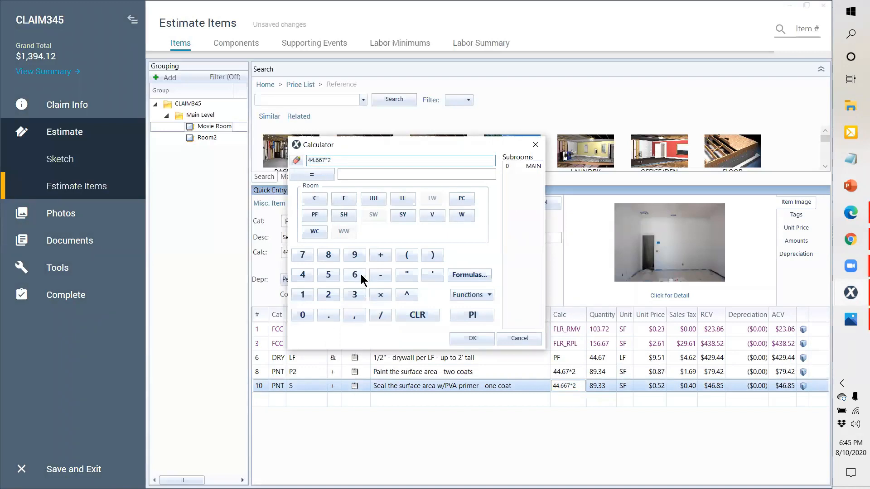
key("BackSpace")
left_click(473, 339)
left_click(261, 400)
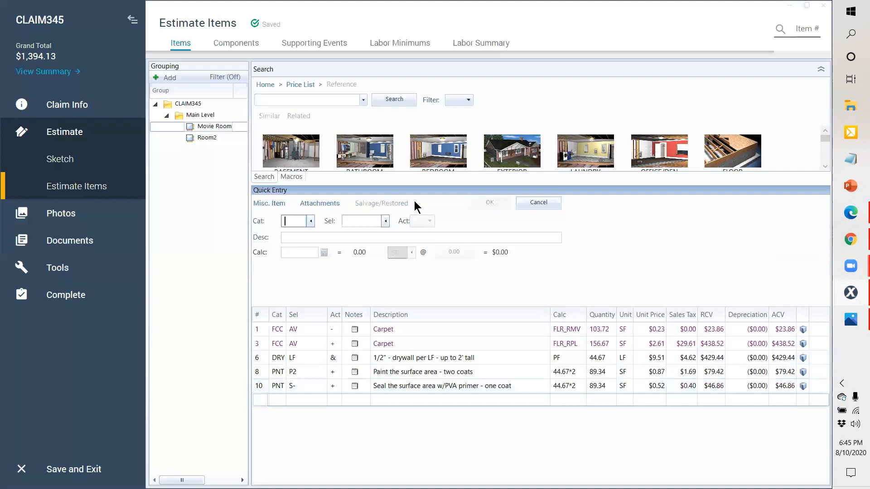
left_click(295, 97)
Step: Try a few paint search strings in the price list search box, clearing each
type("p")
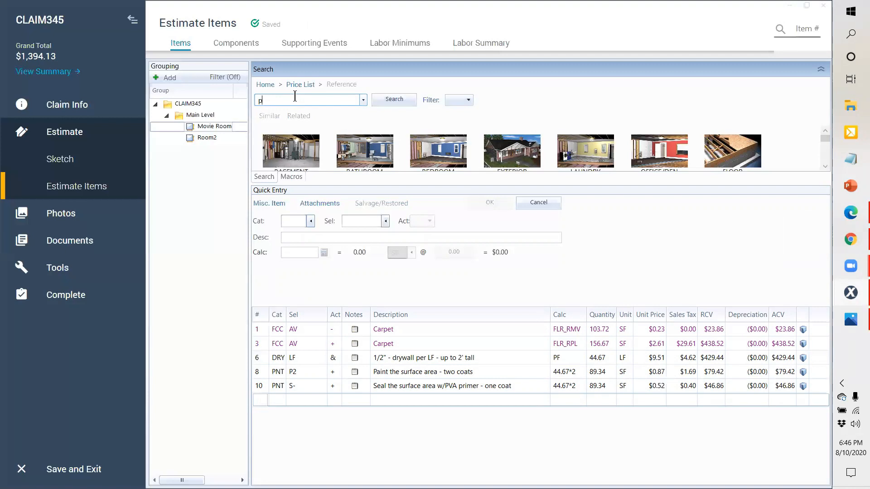
key("BackSpace")
type("w")
key("BackSpace")
type("pa")
key("BackSpace")
key("BackSpace")
Step: Enter PNT P2 'Paint the walls - two coats' with Calc W, accepting the duplicate warning
left_click(296, 217)
type("PNT")
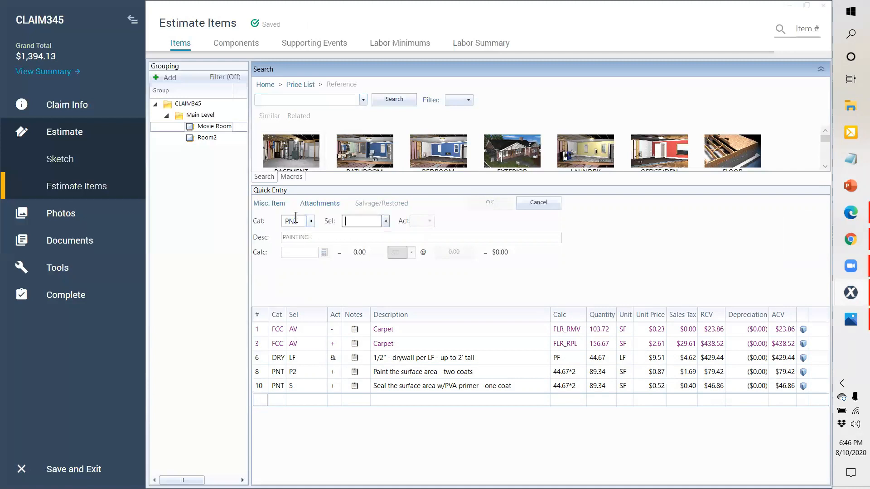
type("W")
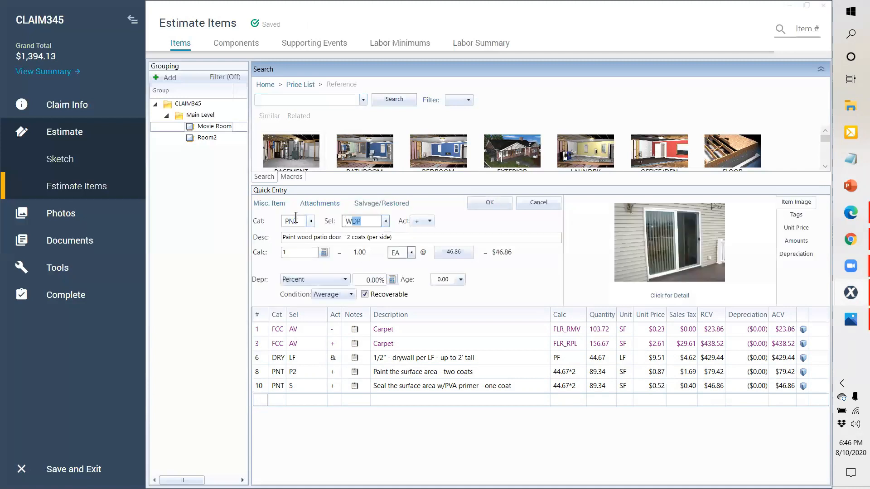
key("BackSpace")
key("BackSpace")
type("P2")
key("Tab")
type("W")
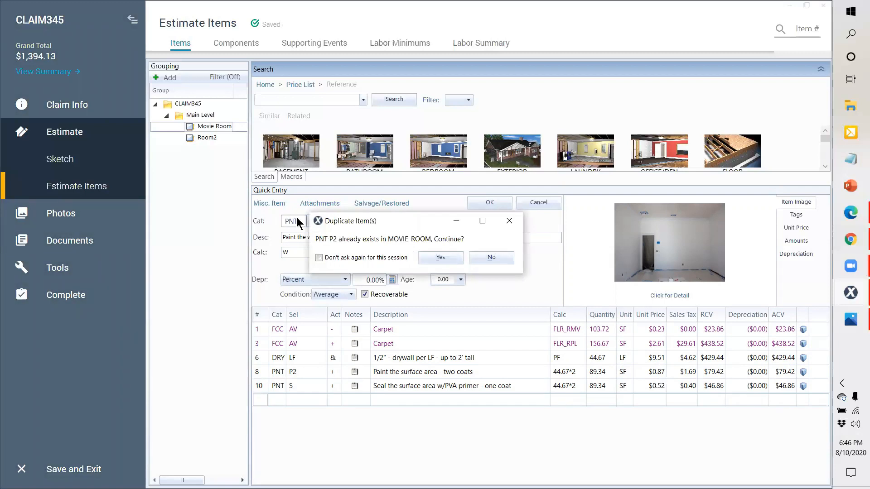
left_click(441, 258)
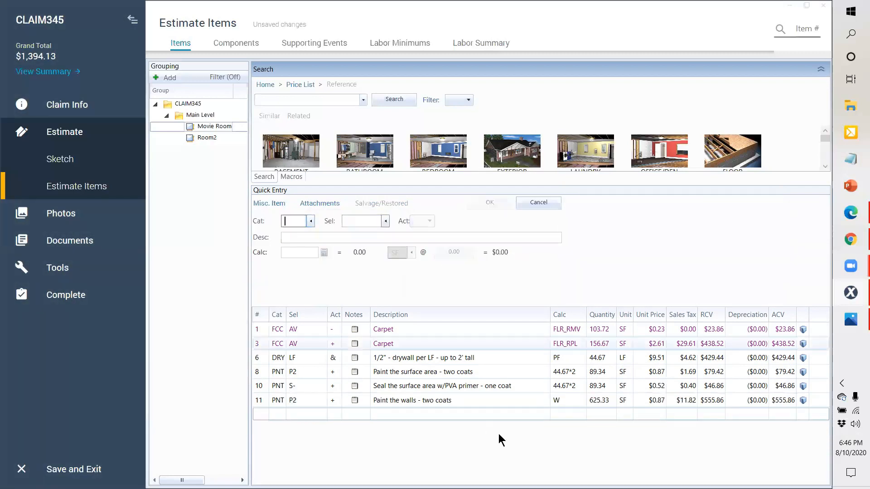
left_click(325, 99)
Step: Search 'baseboar' and add FNC B3 Baseboard - 3 1/4" at 44.67 LF
type("b")
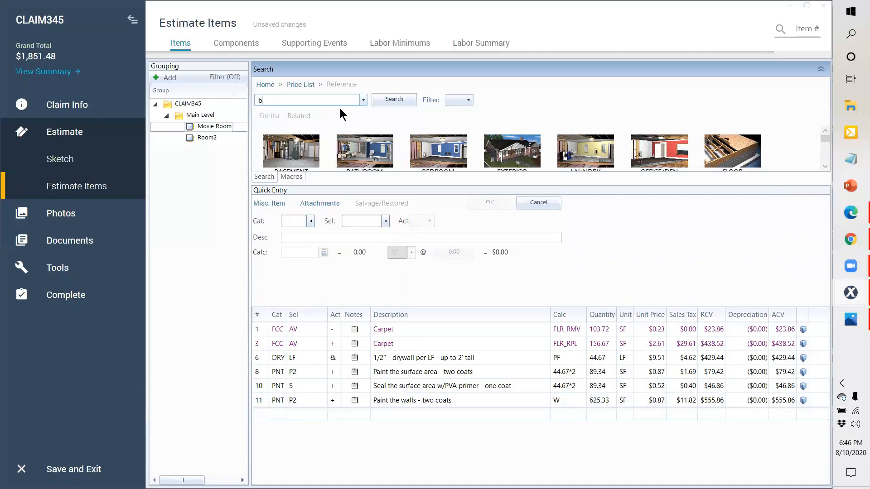
type("aseboar")
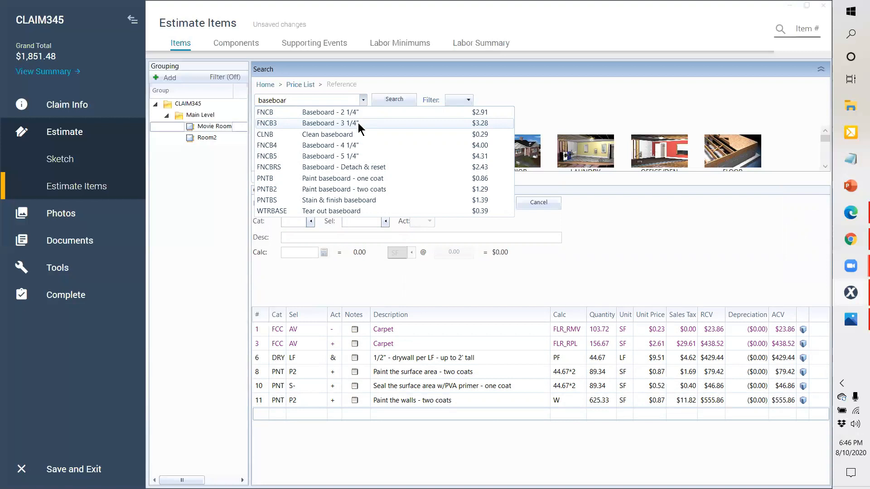
left_click(358, 123)
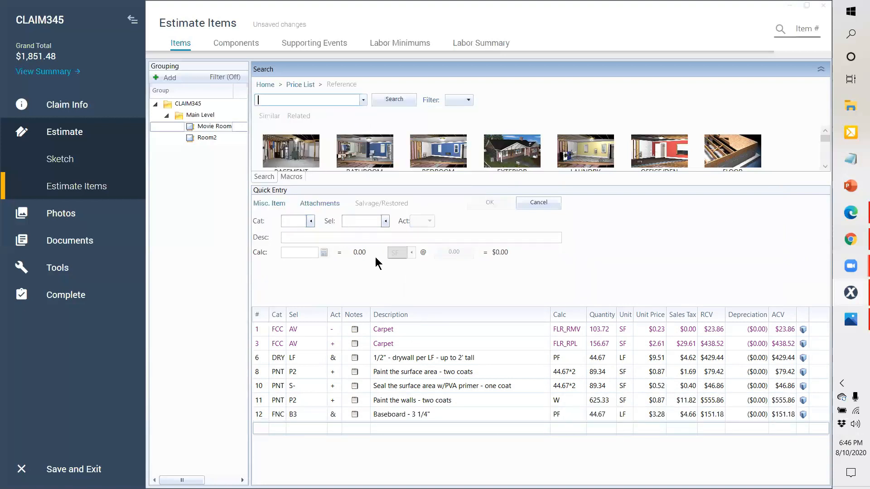
left_click(260, 413)
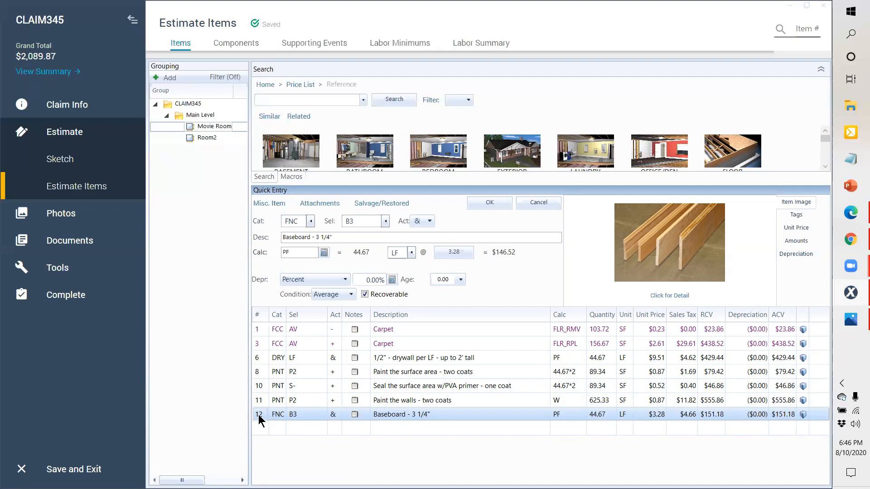
Step: Add the FCCPAD Carpet pad line and move it just below the first Carpet line
left_click(256, 427)
left_click(296, 100)
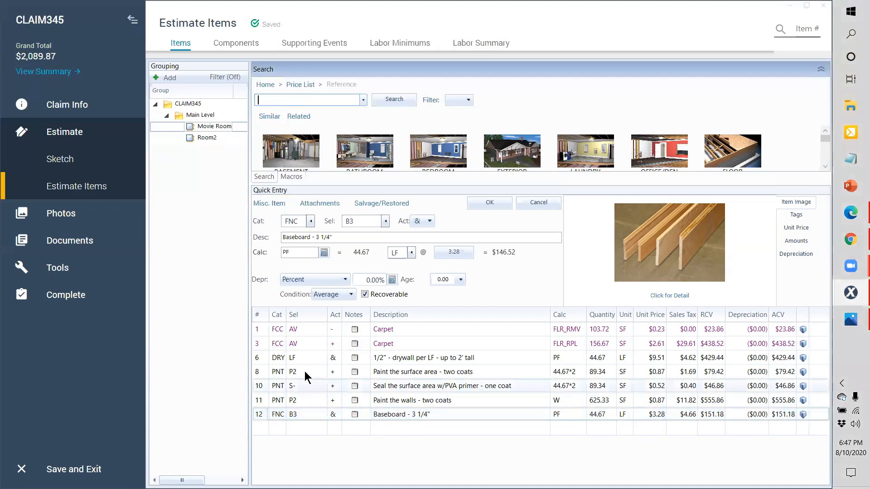
type("carp")
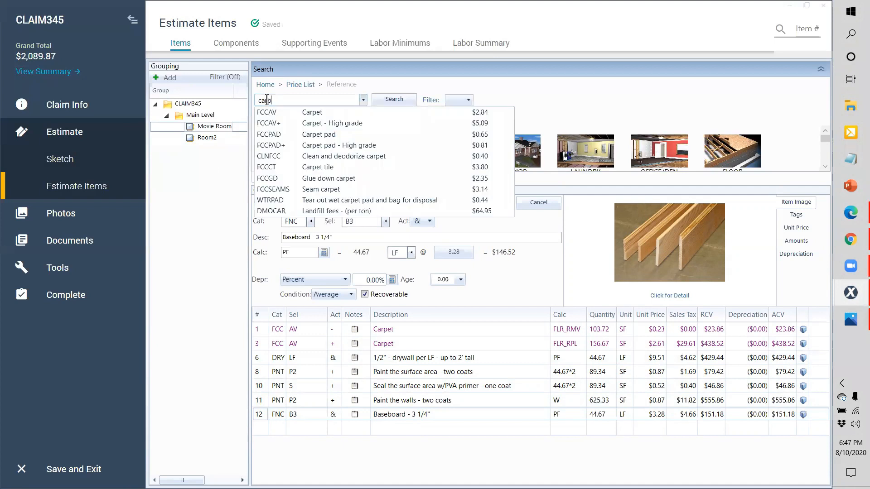
left_click(294, 143)
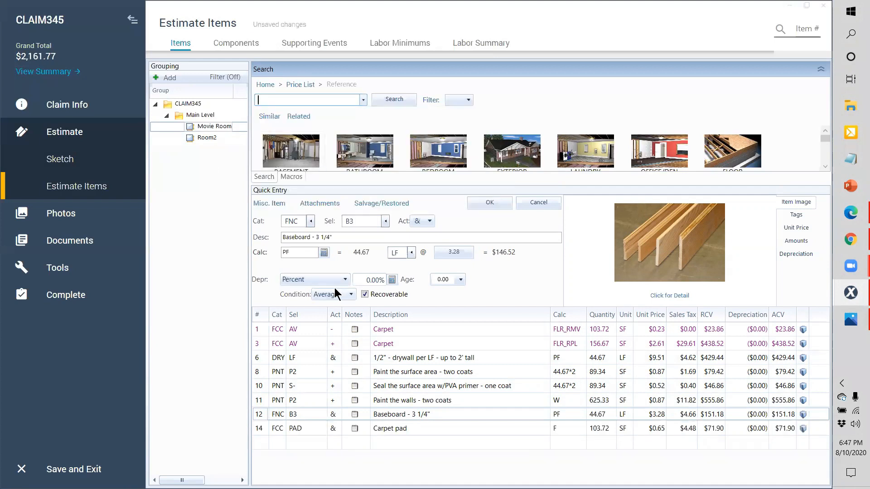
left_click(262, 430)
left_click_drag(260, 391, 260, 348)
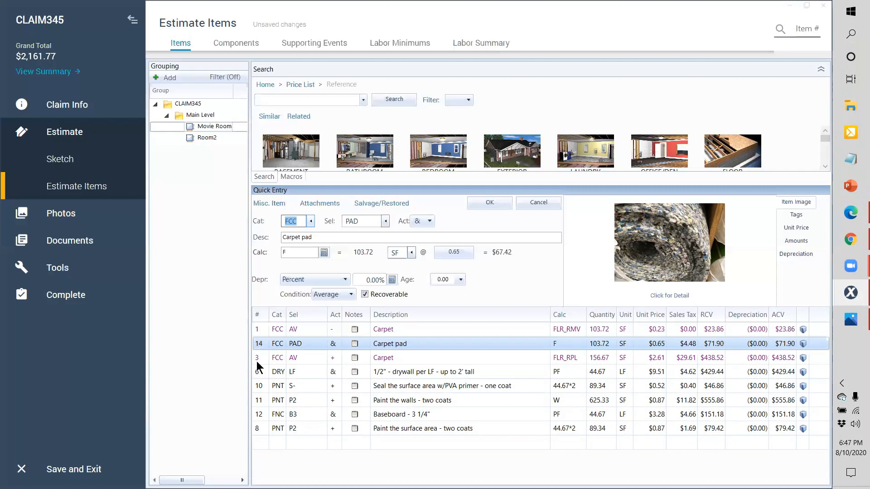
Step: Move the baseboard line above the drywall line and begin a PNT B2 line item
left_click(260, 415)
left_click_drag(262, 379, 262, 370)
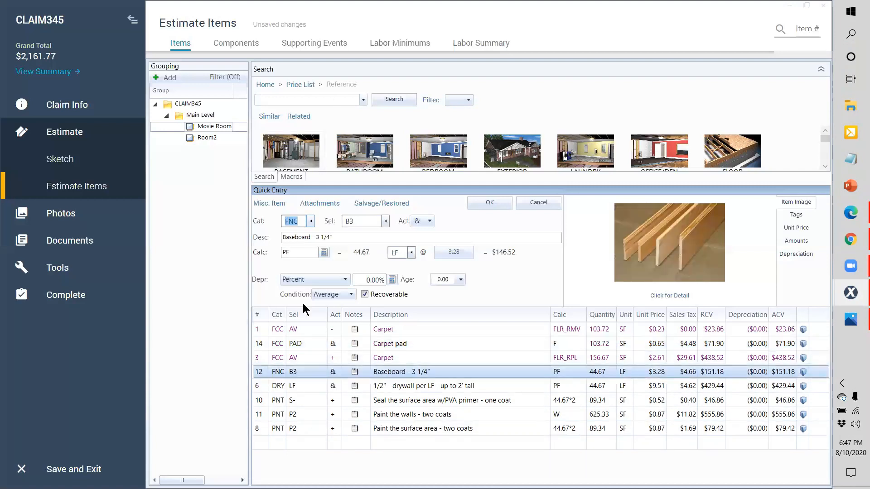
left_click(274, 443)
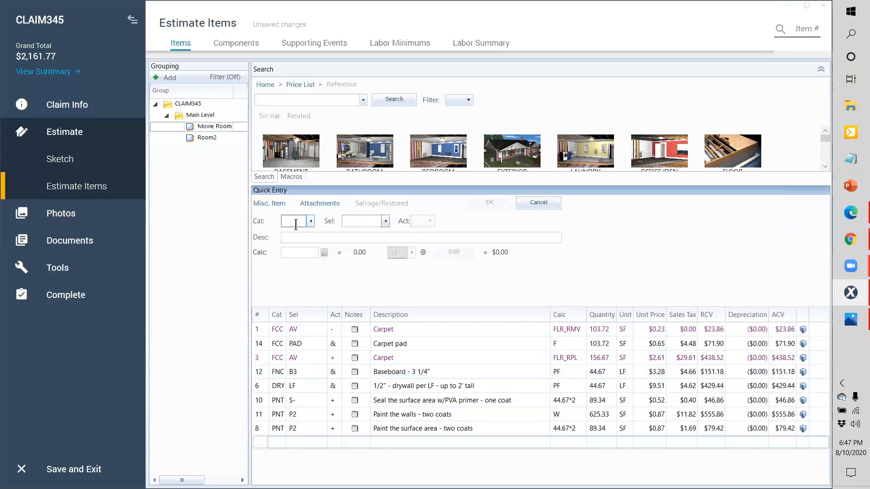
type("PNT")
key("Tab")
type("B2")
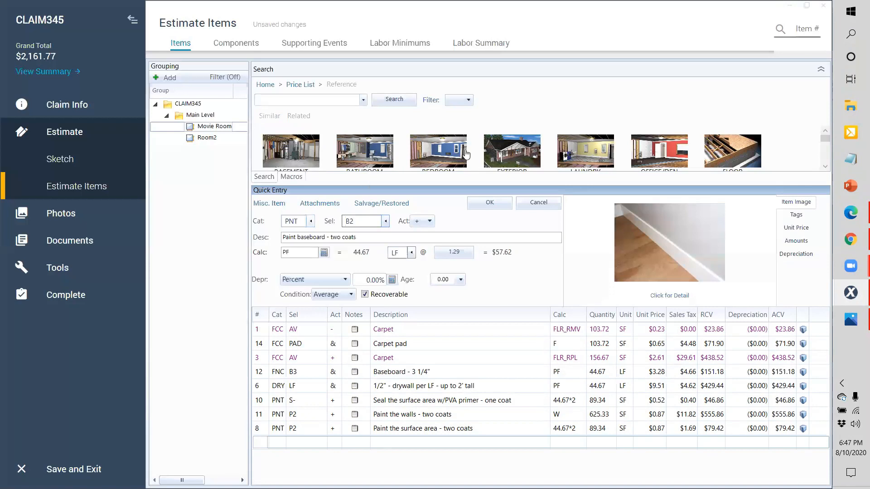
Step: Add the two-coat baseboard paint line under the baseboard line, plus Mask and prep for paint (PNTMASKLF)
left_click(490, 207)
left_click_drag(260, 444, 261, 388)
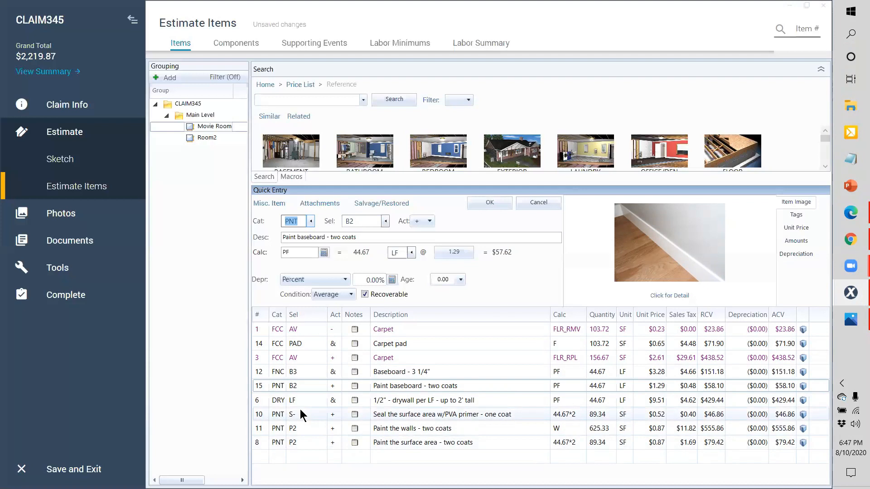
left_click(320, 100)
type("m")
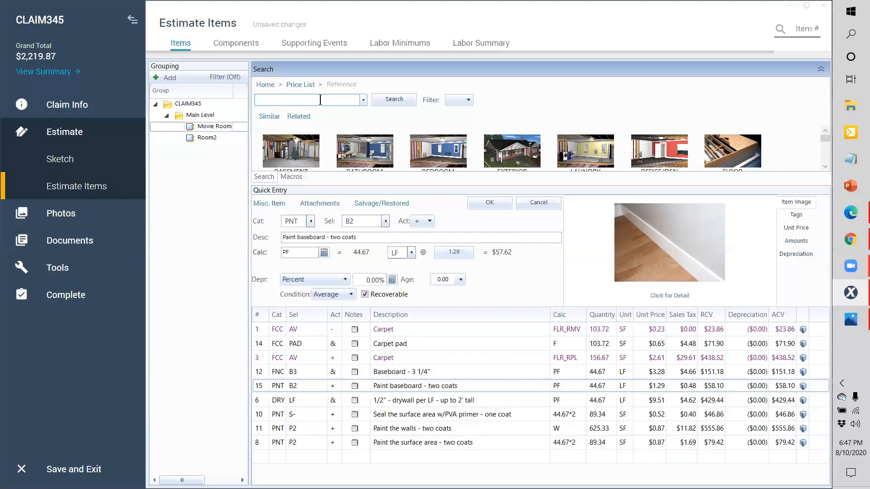
type("ask")
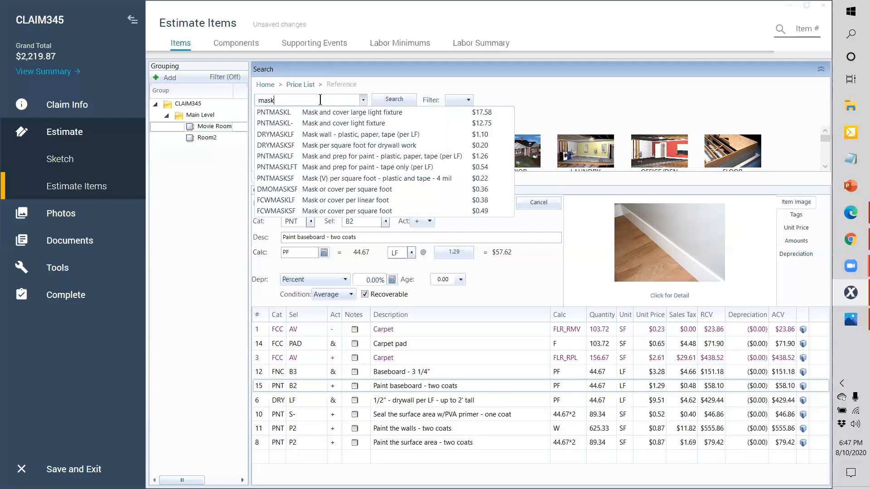
key("Down")
key("Down")
key("Down")
key("Down")
key("Down")
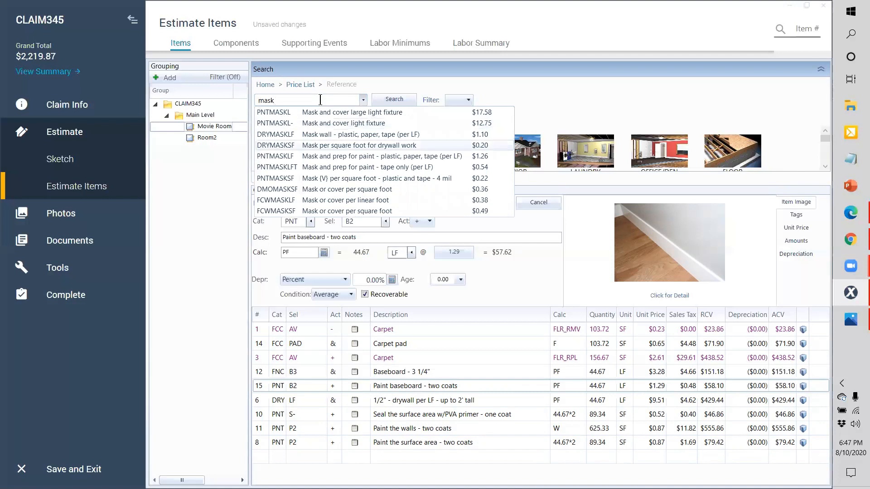
key("Return")
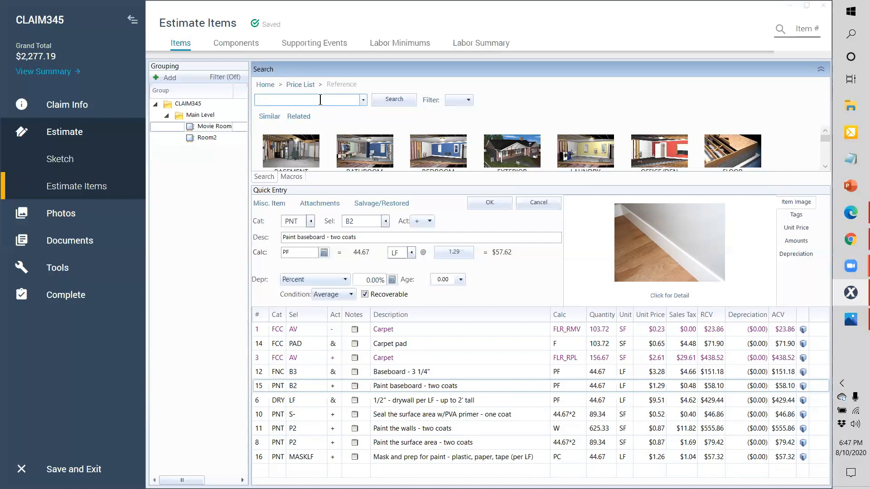
left_click(264, 458)
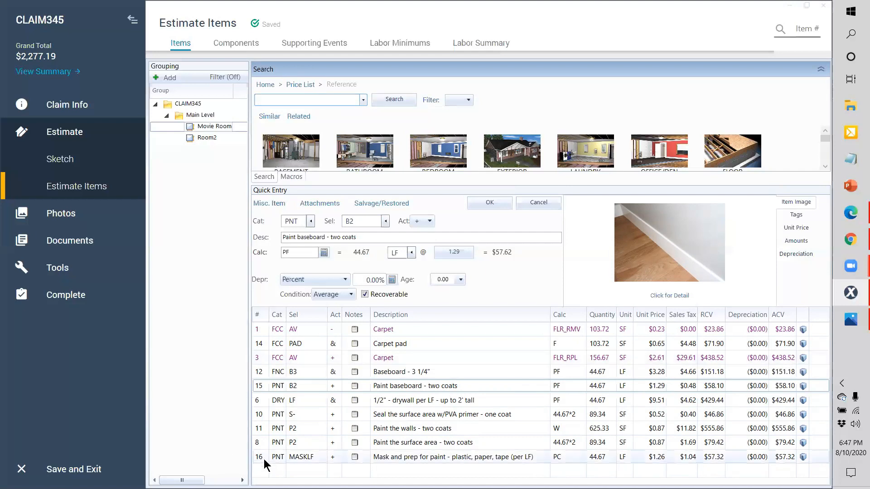
Step: Add a CON LAB content manipulation charge of 2 hours ($72.54) to the Movie Room
left_click(314, 102)
type("c")
key("BackSpace")
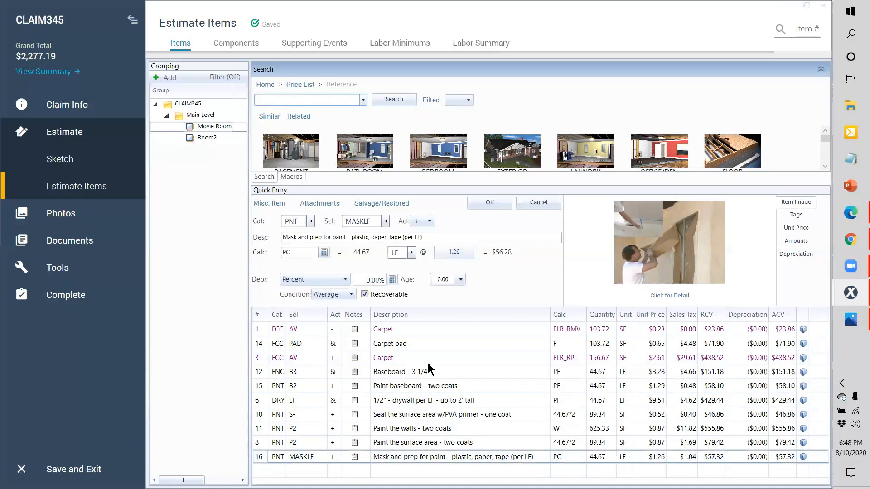
key("Escape")
type("conlab")
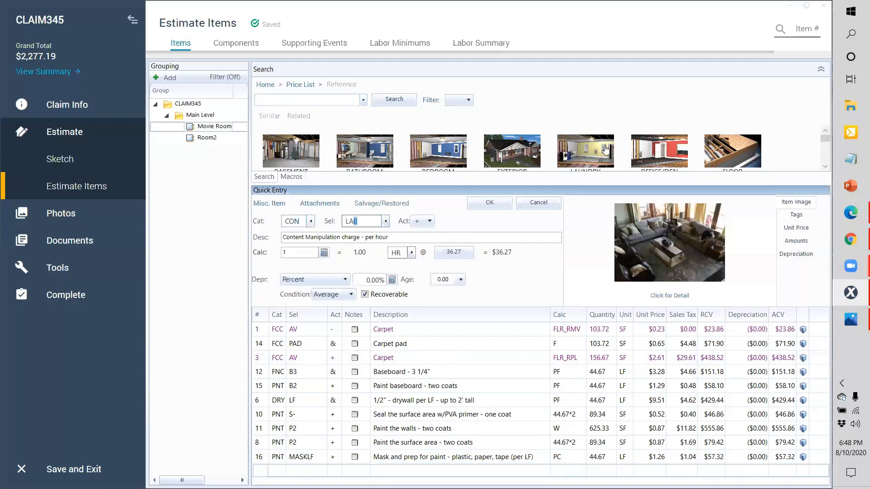
left_click(300, 251)
type("2")
left_click(490, 203)
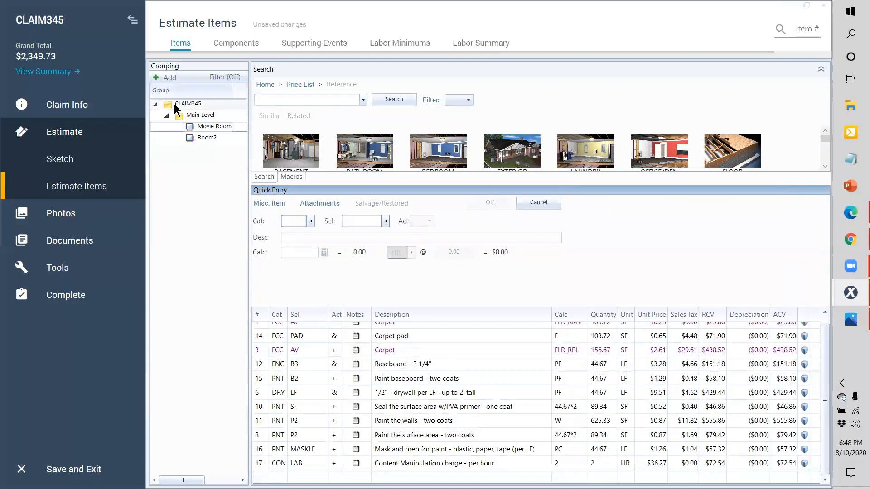
left_click(176, 106)
Step: Create a Debris Removal group with a DMO PU pickup-truck debris haul, 1 EA at $145.21
left_click(172, 77)
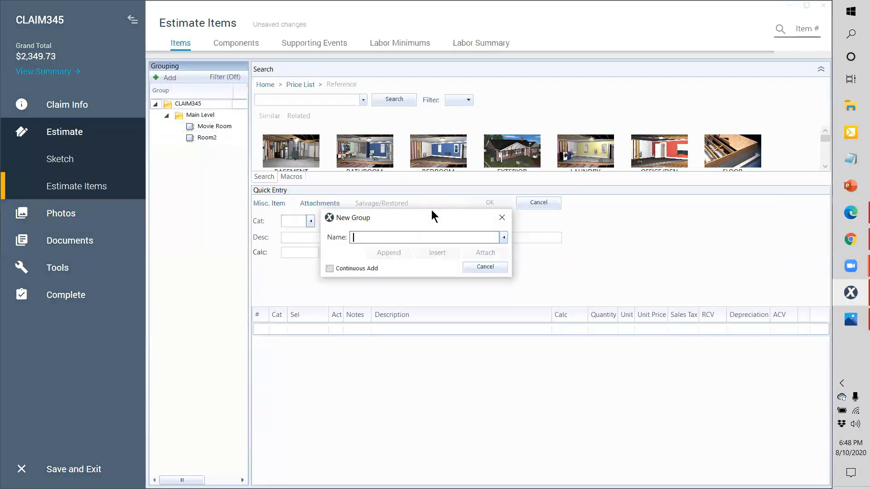
type("Debris Removal")
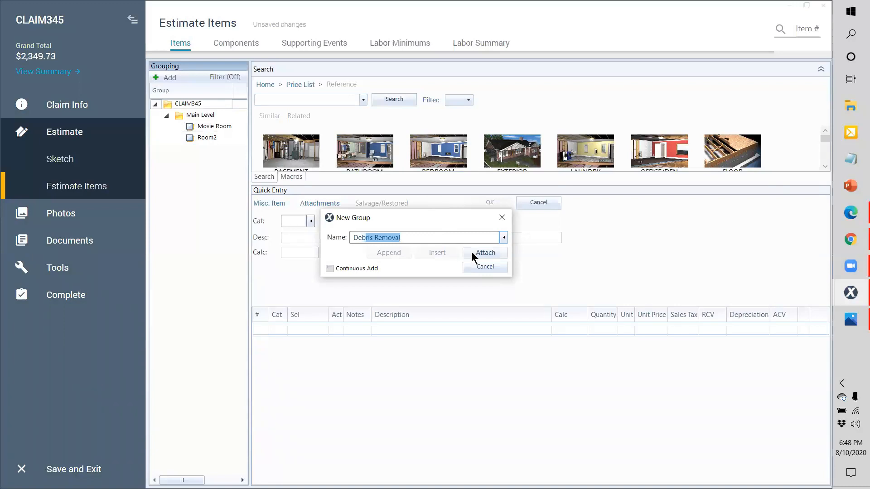
left_click(472, 252)
type("DMO")
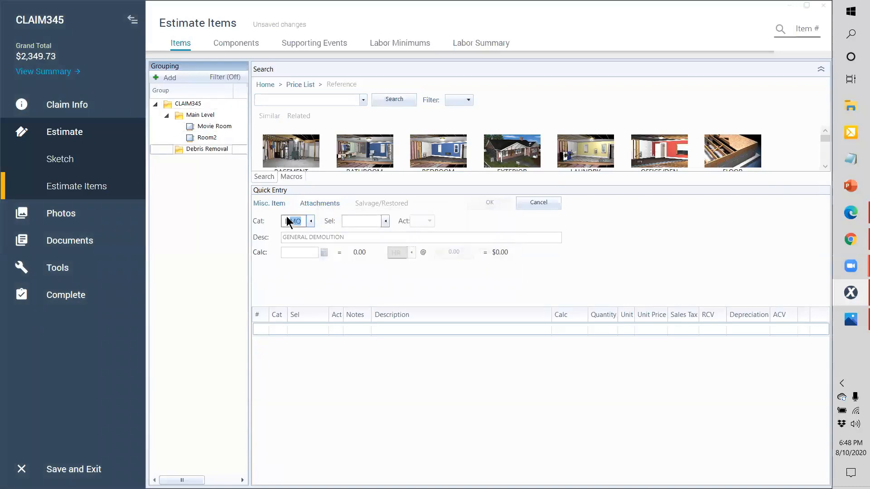
left_click(371, 220)
type("PU")
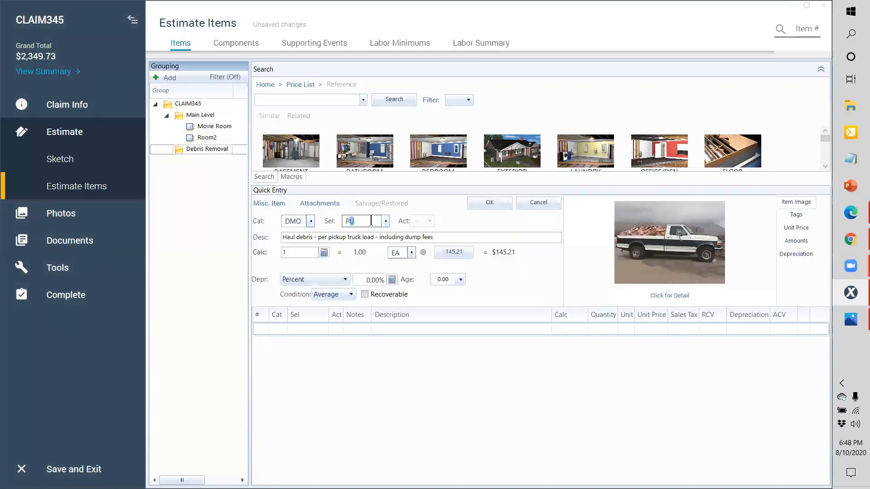
left_click(492, 206)
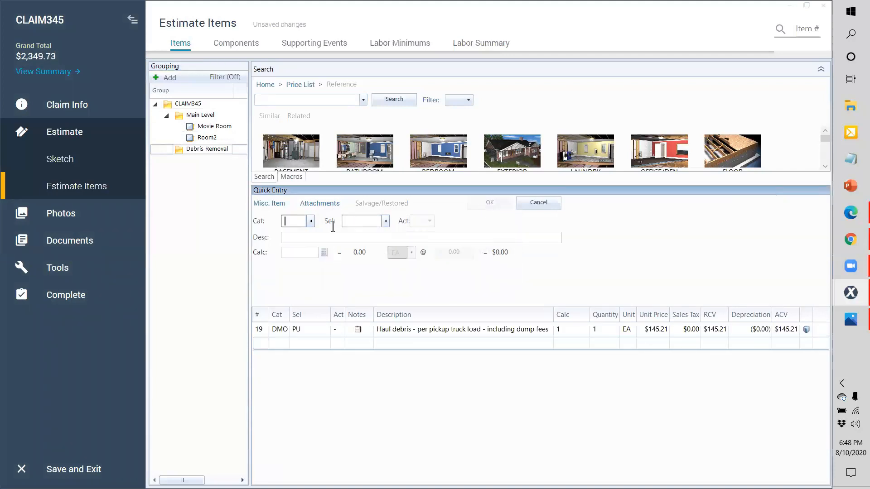
left_click(207, 126)
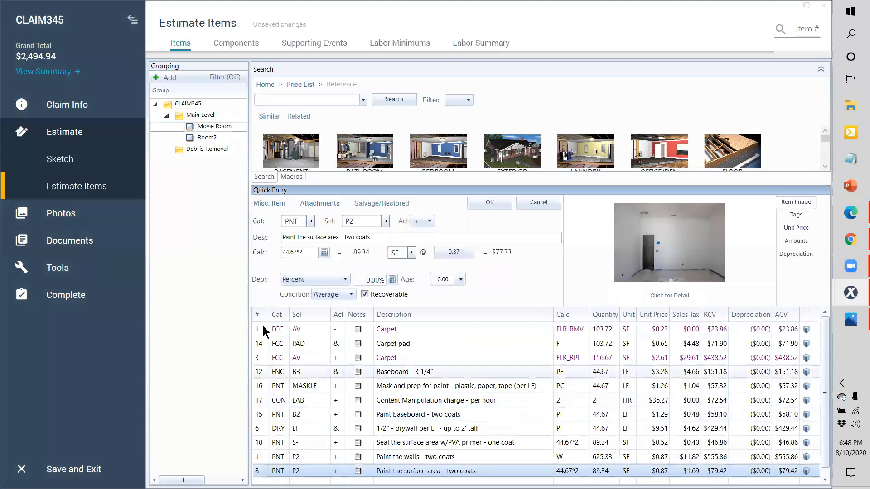
Step: Select all eleven Movie Room line items to copy, then select Room2's first Carpet line
left_click(263, 326, "shift")
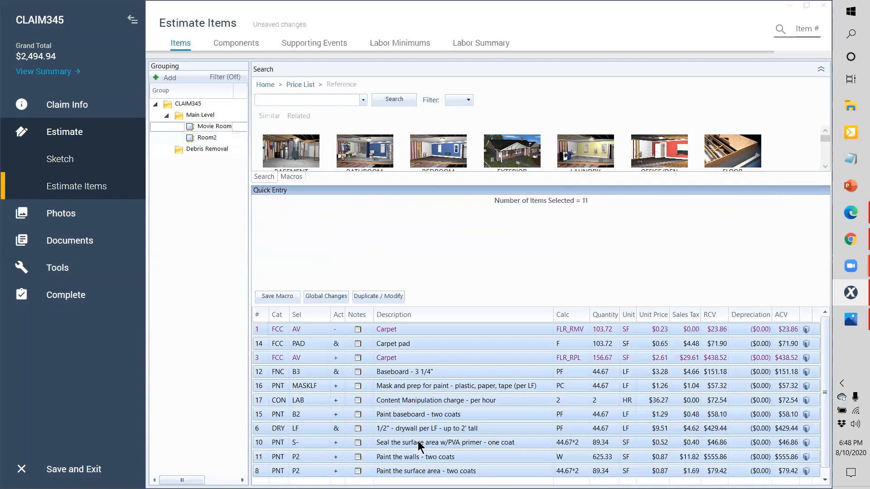
left_click(205, 137)
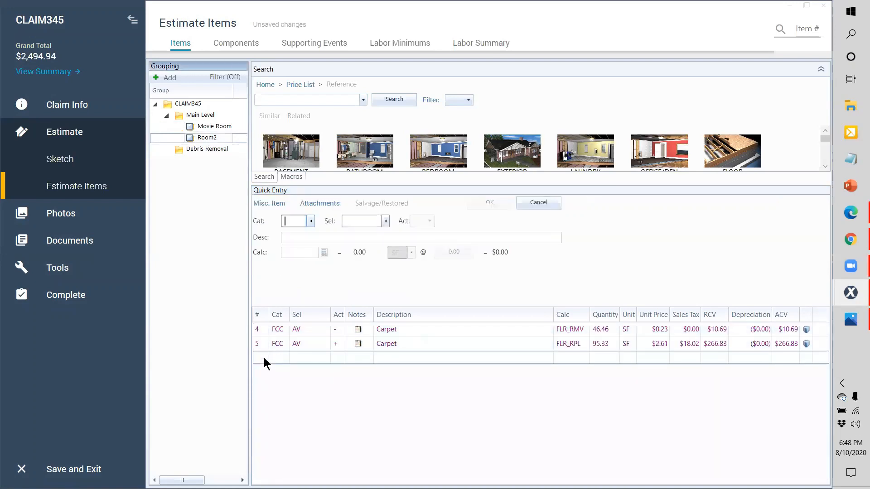
left_click(264, 332)
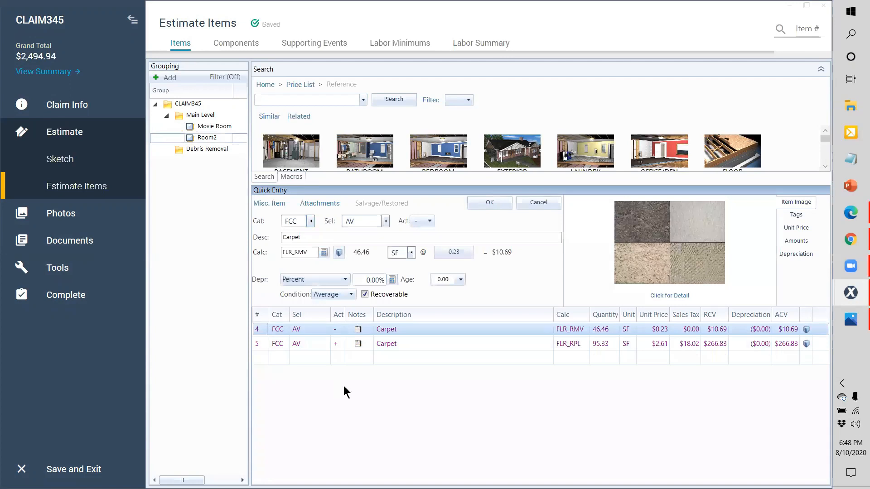
Step: Paste the Movie Room items into Room2 and drag both Carpet lines up beneath Carpet pad
key("ctrl+v")
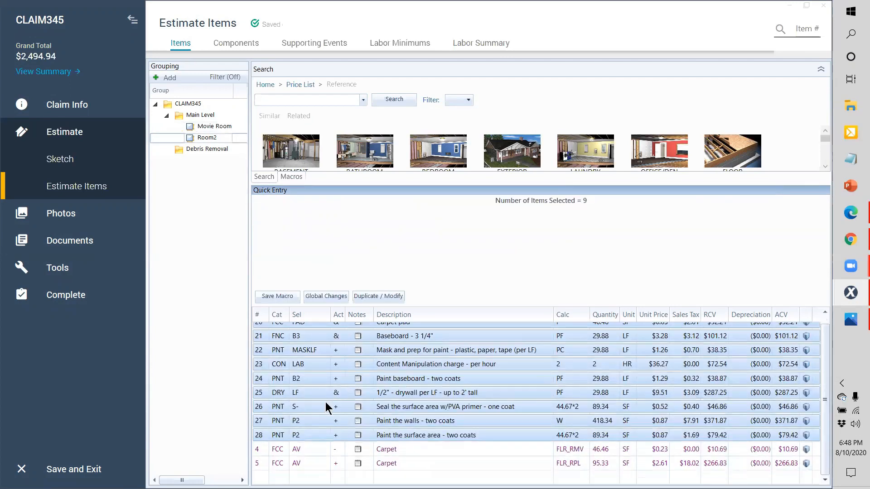
scroll(308, 381, "up", 1)
scroll(290, 385, "down", 1)
left_click(259, 453)
left_click(258, 462, "shift")
left_click_drag(263, 475, 264, 366)
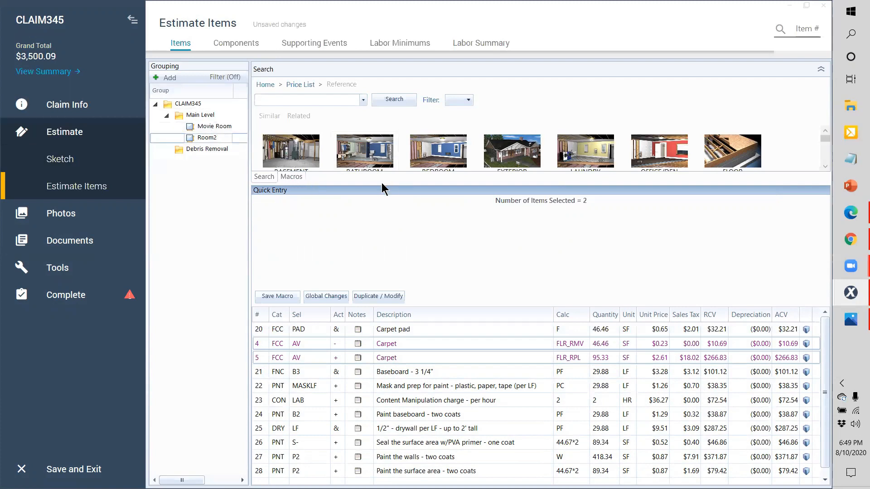
left_click_drag(381, 185, 383, 211)
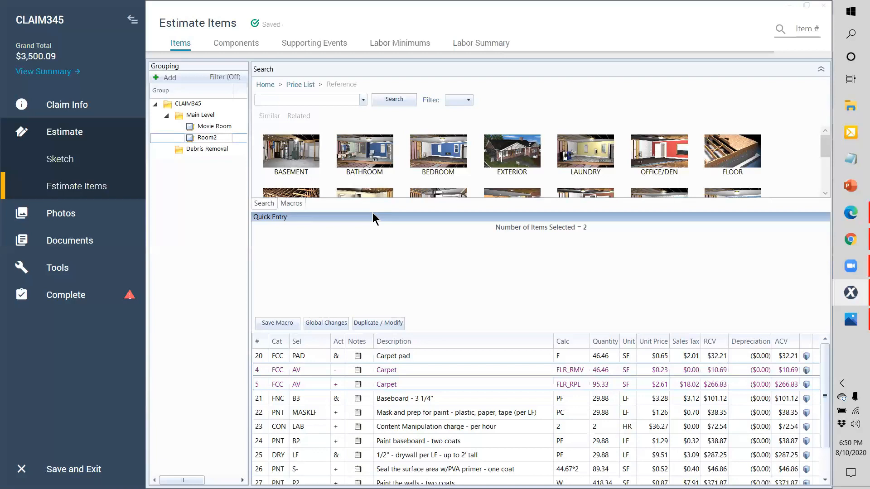
scroll(301, 408, "down", 1)
Step: Start a new Room2 line with category ELE and selector OS (Outlet)
left_click(293, 469)
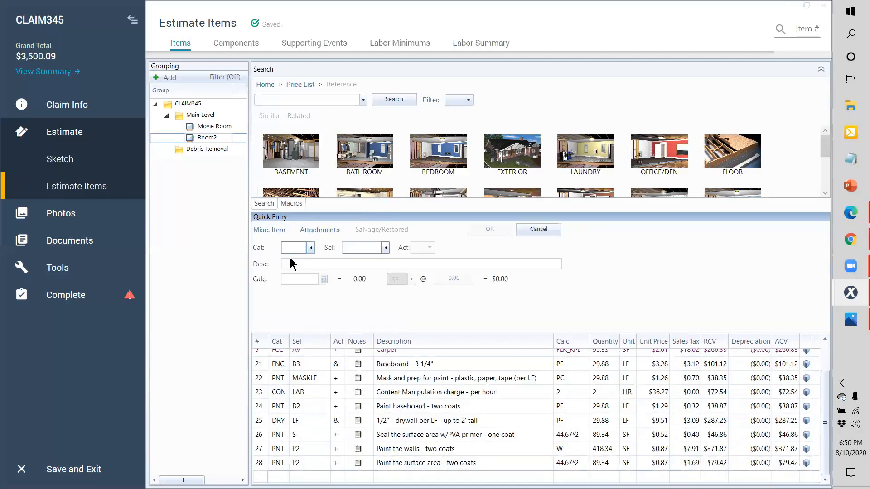
type("EL")
type("E")
type("ou")
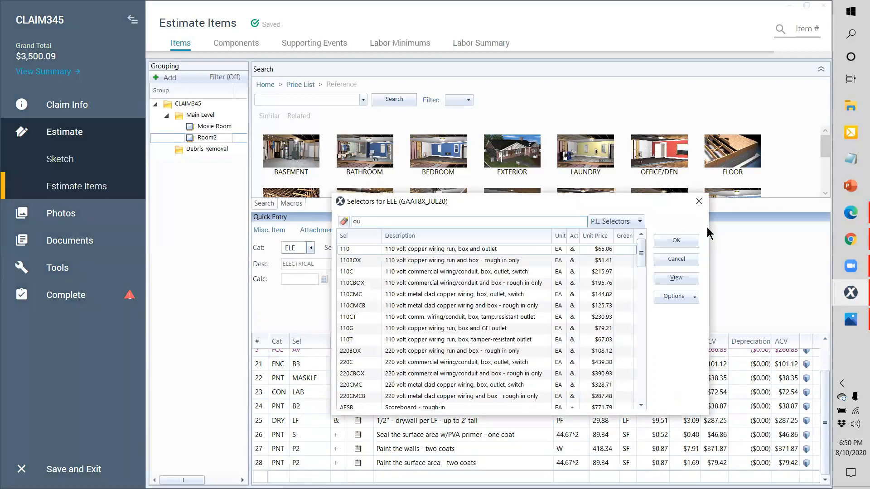
left_click(698, 201)
type("OUT")
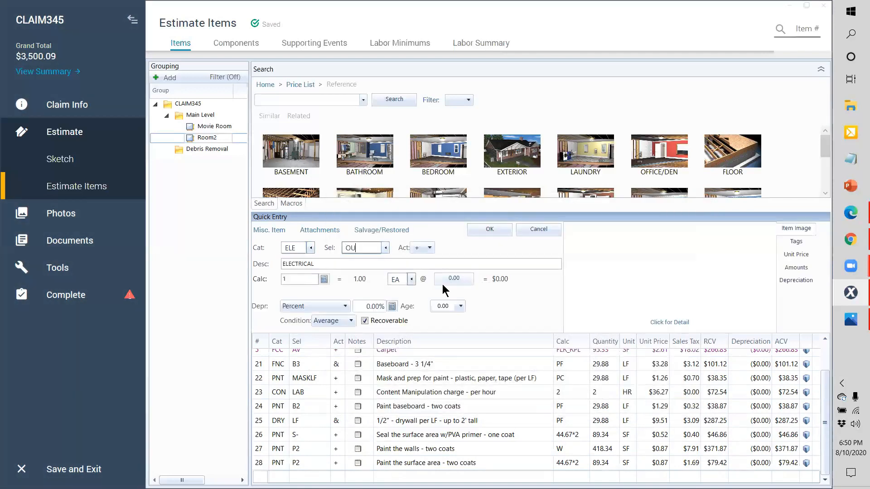
key("BackSpace")
key("BackSpace")
key("BackSpace")
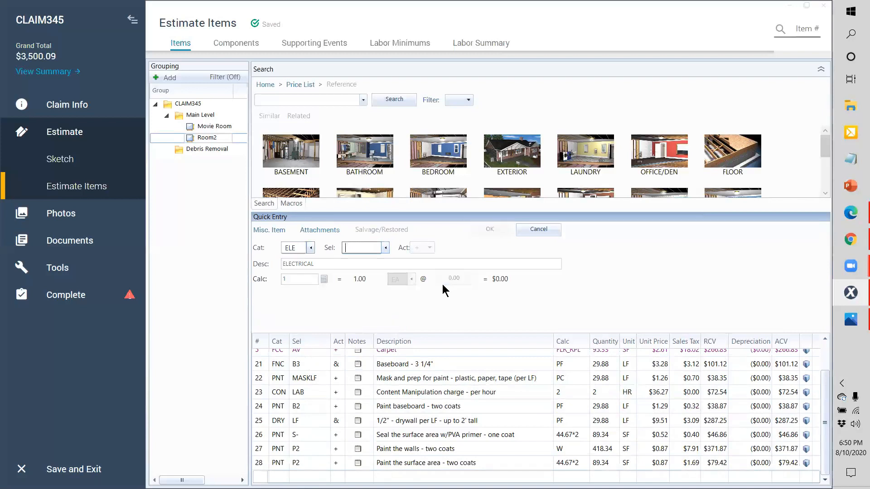
type("OCSC")
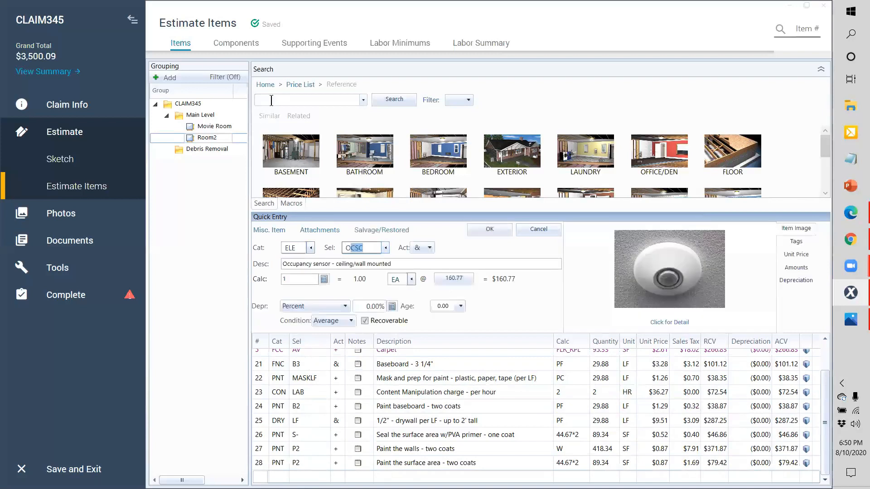
left_click(271, 101)
type("outlet")
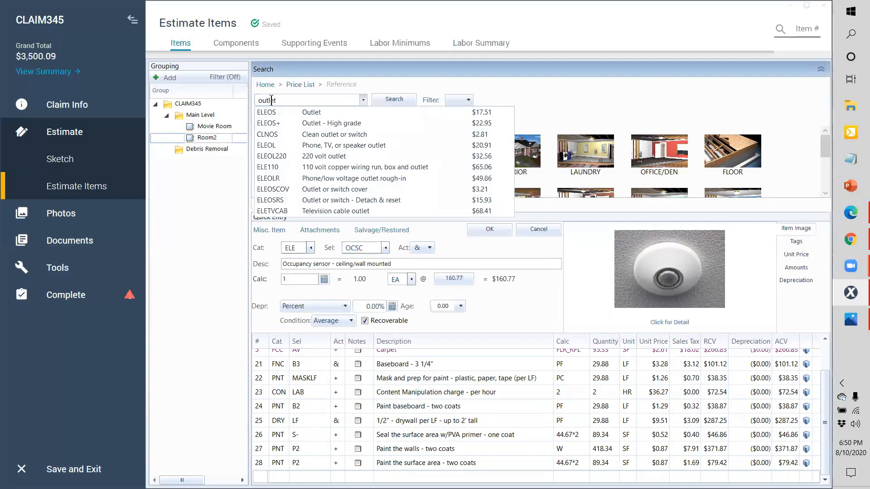
left_click(375, 245)
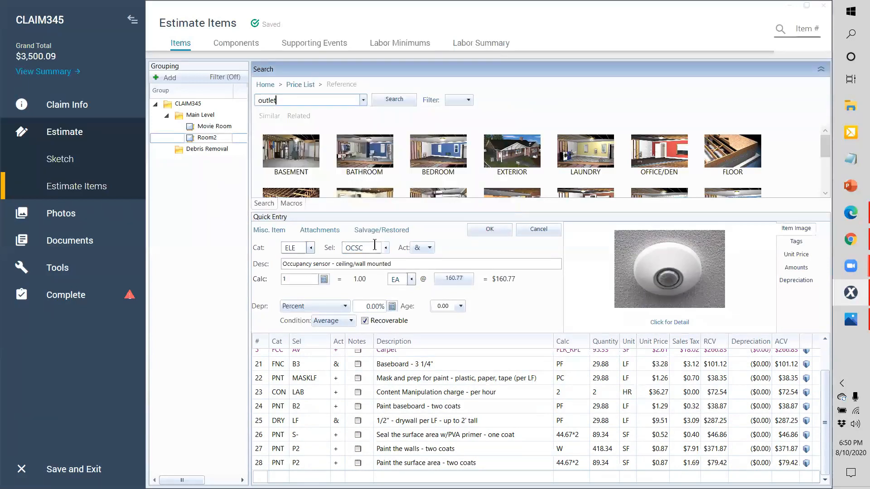
left_click(375, 245)
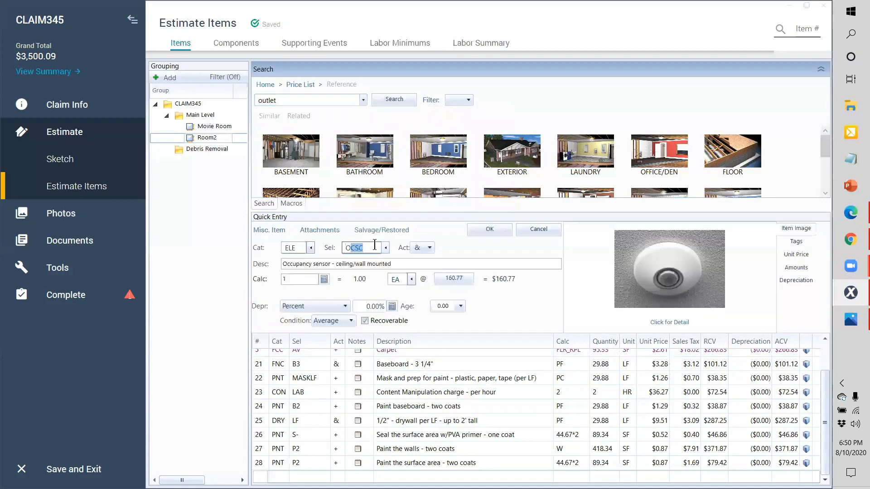
type("OS")
key("Tab")
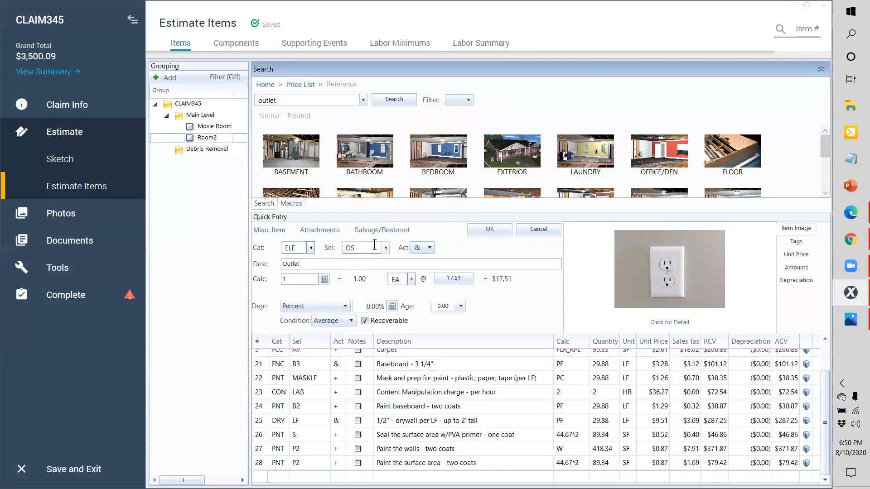
Step: Set the Outlet line's activity to Detach & Reset with quantity 8 EA
left_click(430, 248)
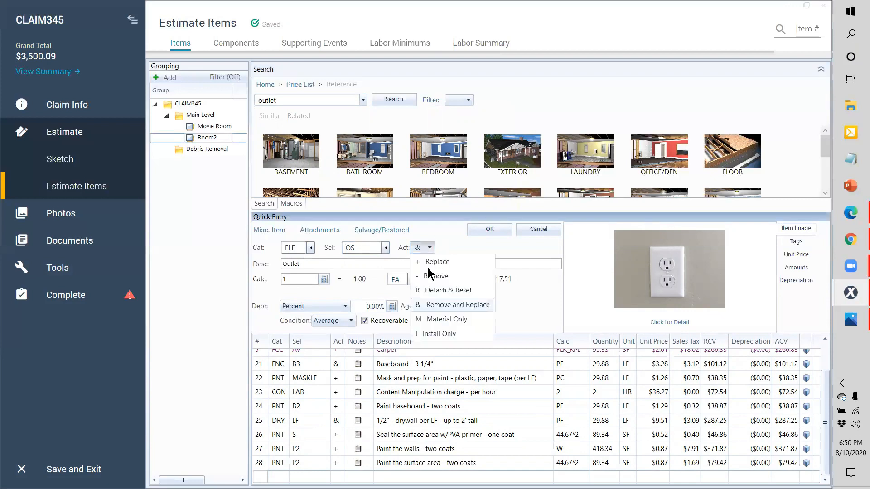
left_click(429, 290)
double_click(292, 279)
type("8")
key("Return")
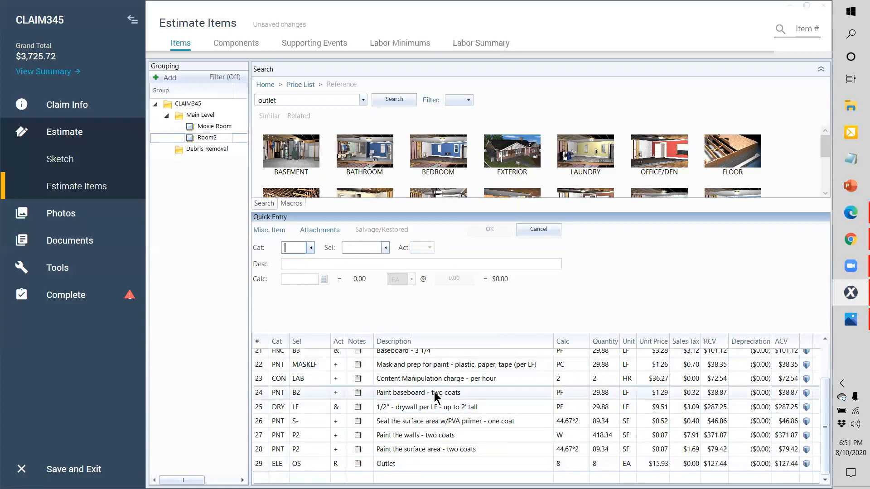
left_click(264, 461)
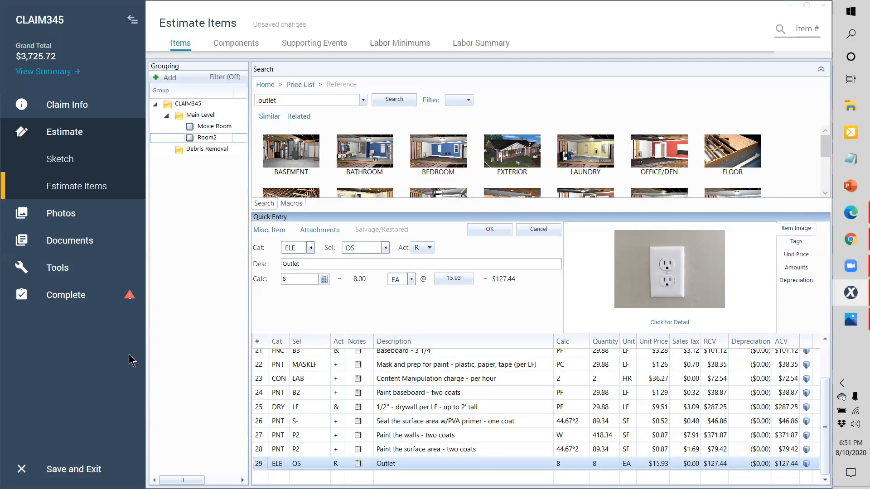
Step: Change the Room2 Outlet line quantity from 8 to 6 EA, totalling $95.58
left_click(202, 127)
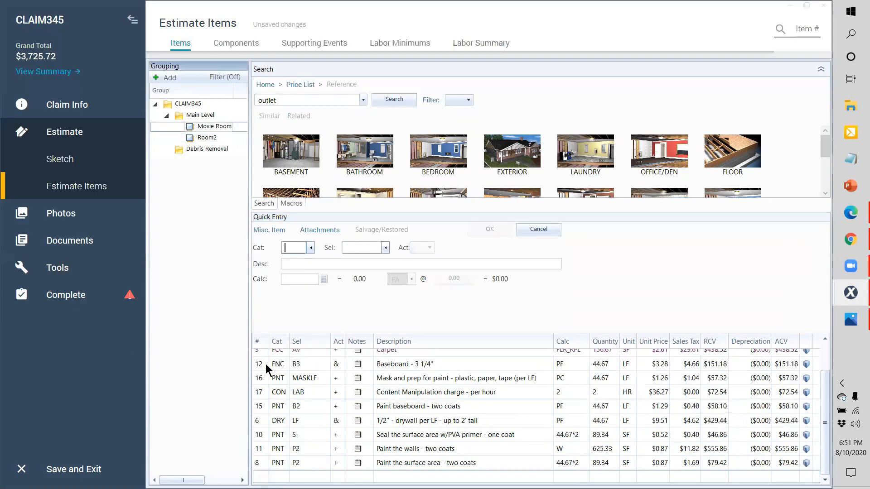
left_click(221, 138)
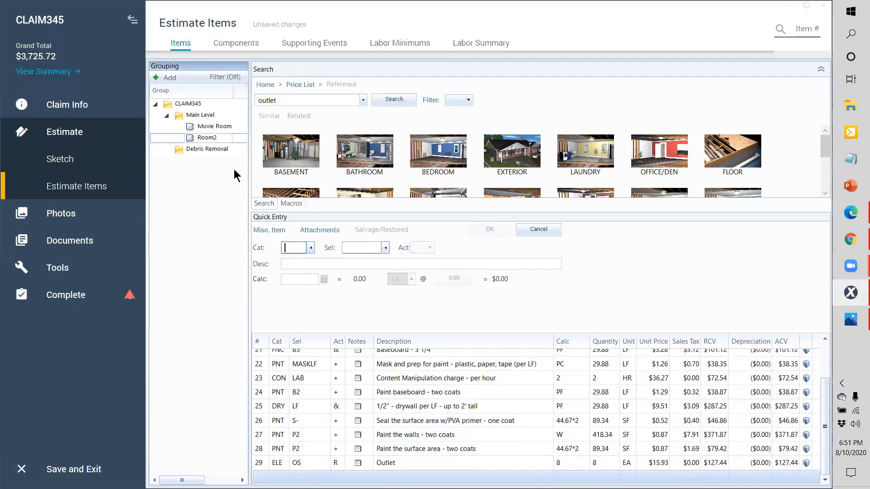
left_click(486, 463)
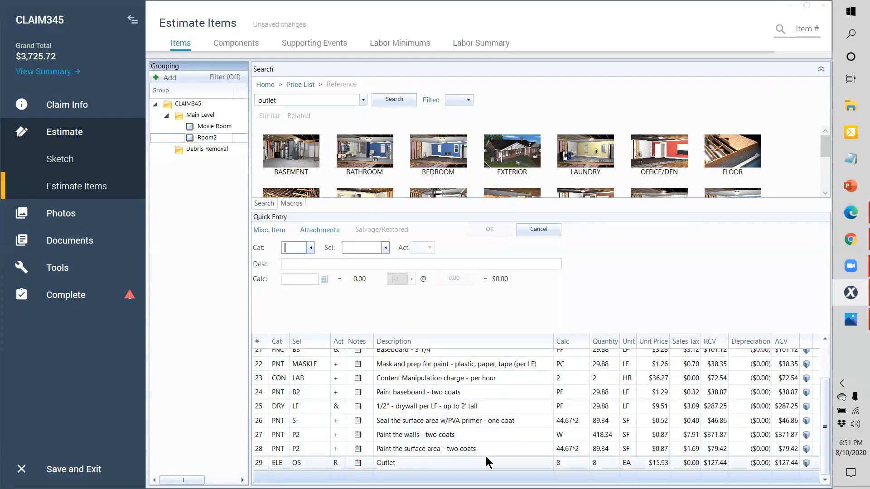
left_click(579, 461)
type("6")
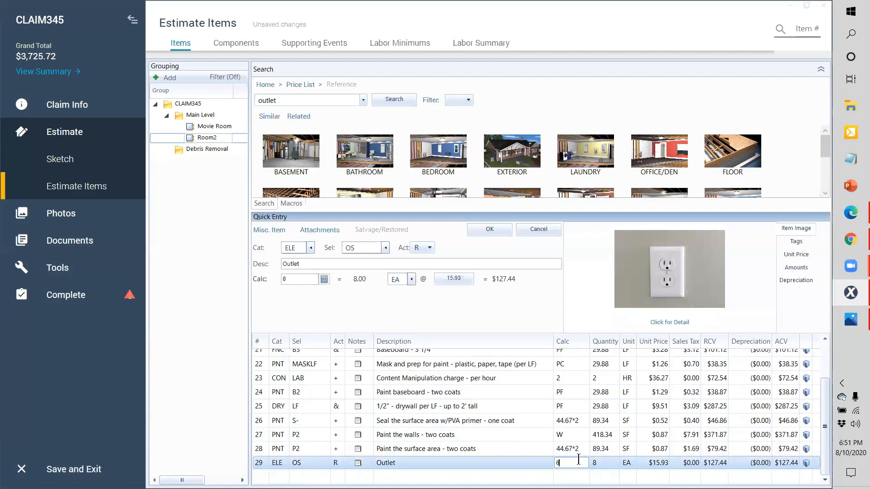
key("Return")
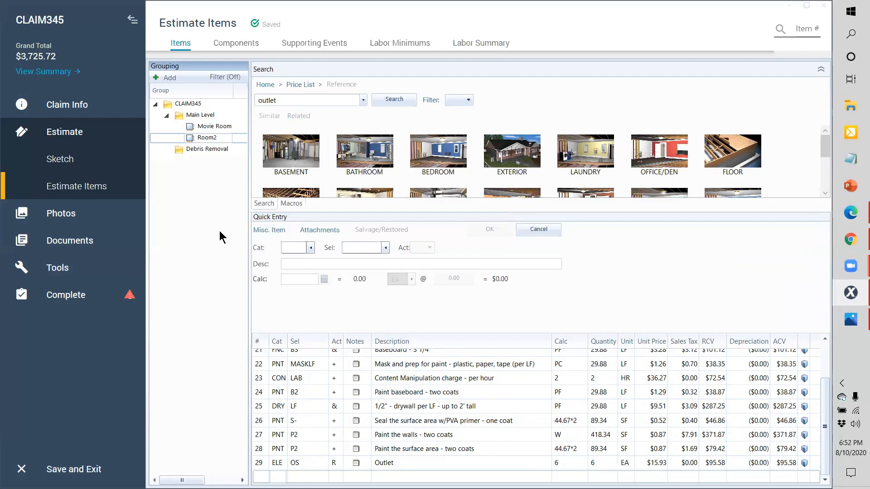
left_click(80, 162)
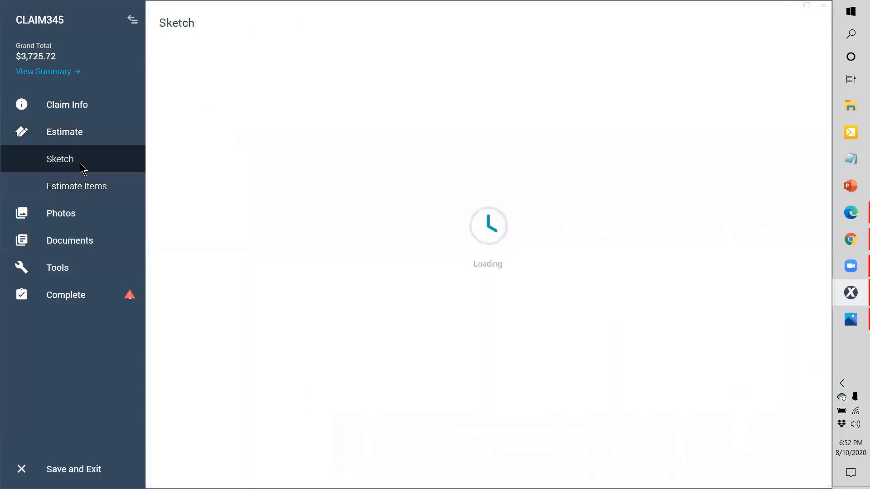
left_click(851, 319)
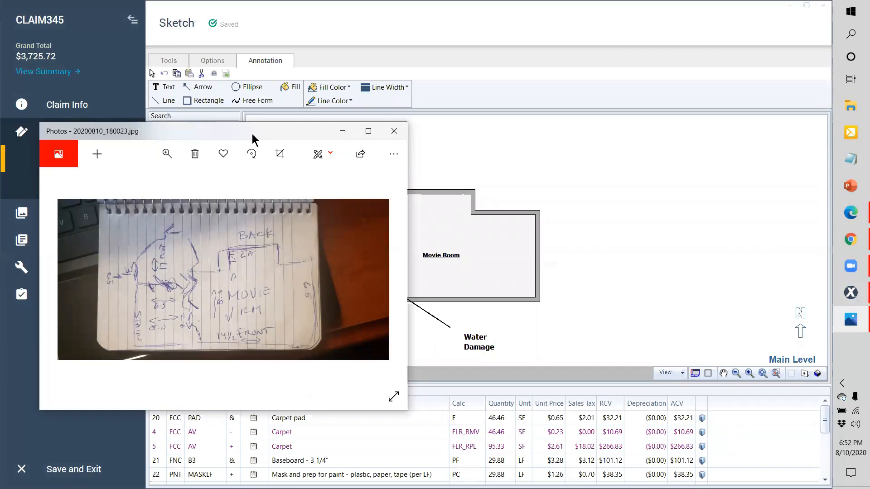
left_click_drag(252, 134, 611, 110)
left_click(312, 273)
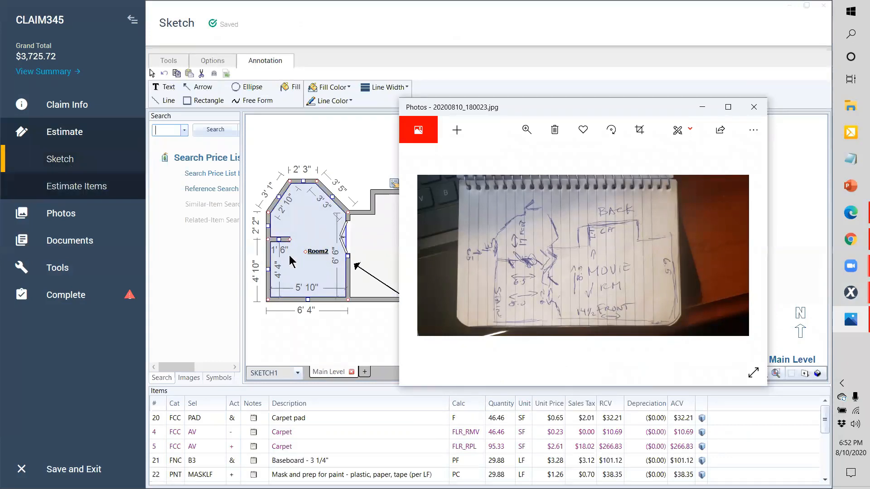
left_click(282, 240)
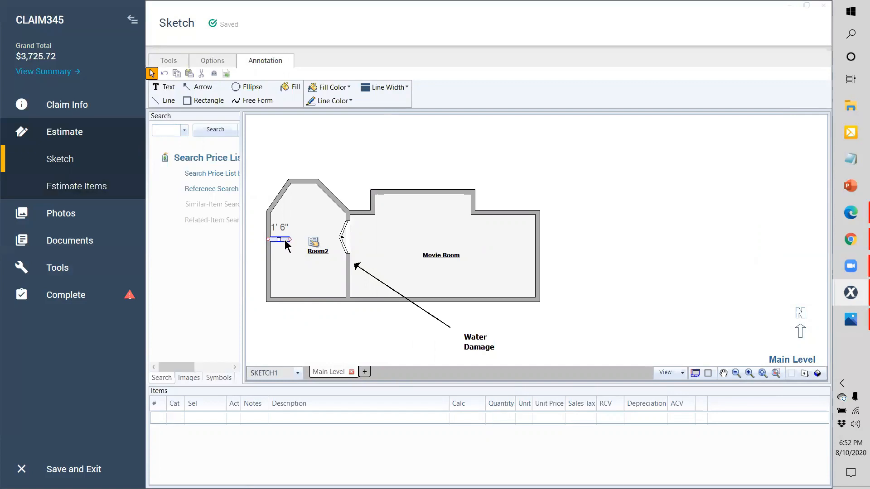
left_click(280, 339)
left_click(89, 193)
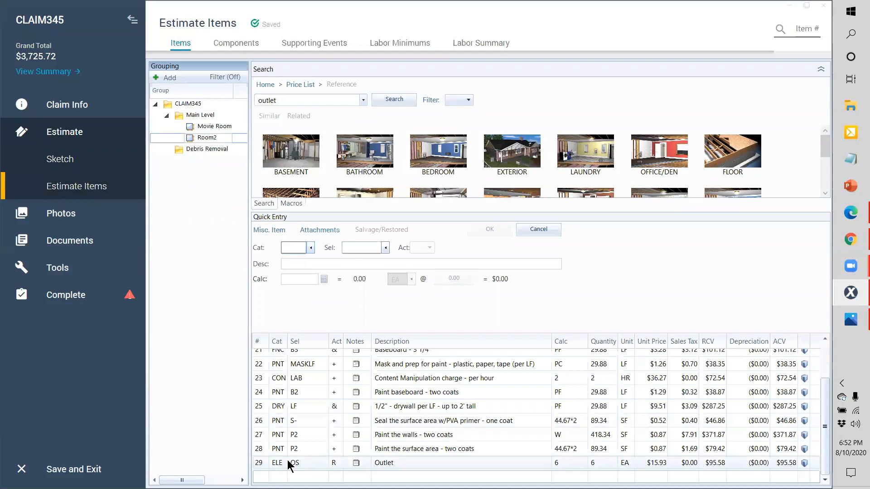
Step: Load line 29, the ELE OS Outlet (6 EA, $95.58), to view its details and picture
left_click(262, 463)
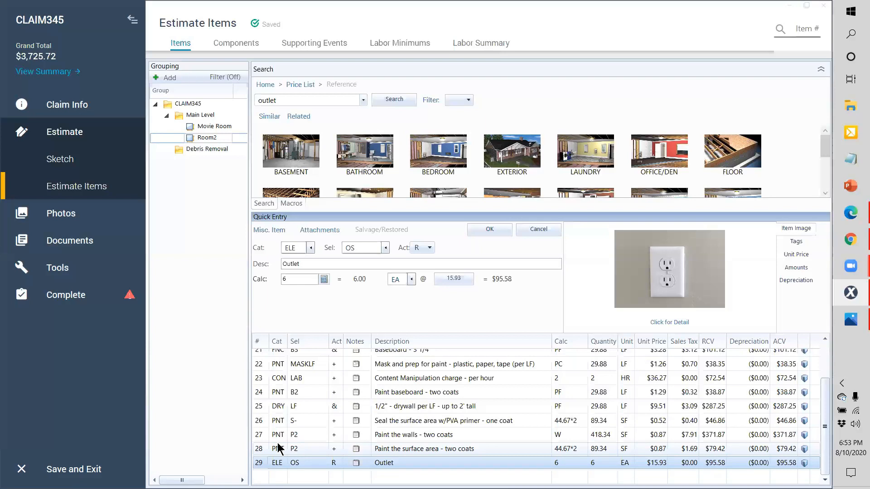
Step: Move lines 24–29 (baseboard paint through outlet) above the masking lines, then save and exit CLAIM345
left_click(278, 392, "shift")
left_click_drag(278, 392, 278, 364)
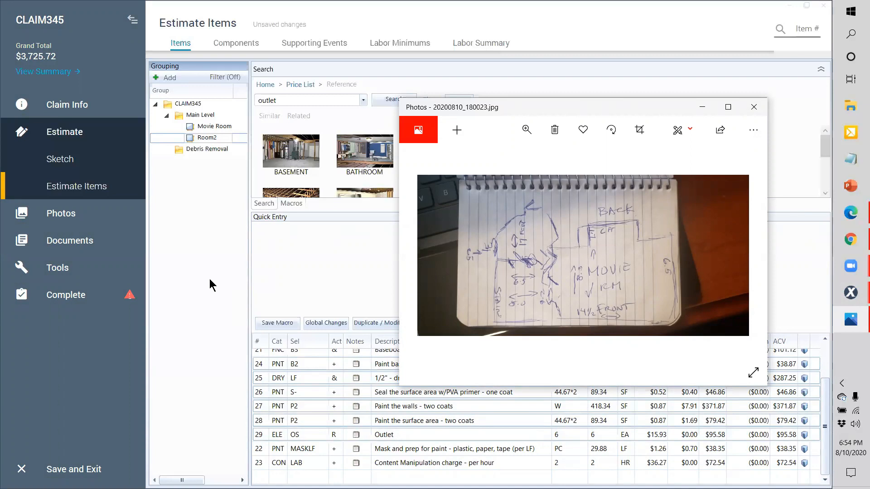
left_click(211, 304)
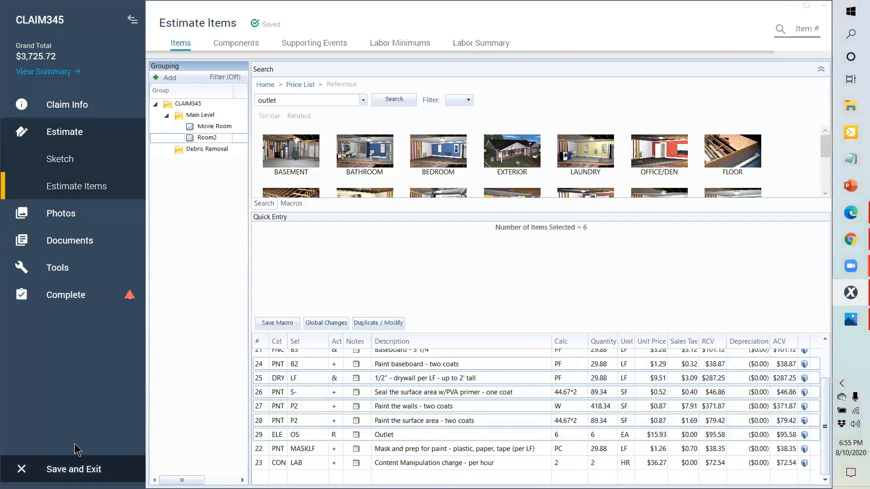
left_click(74, 471)
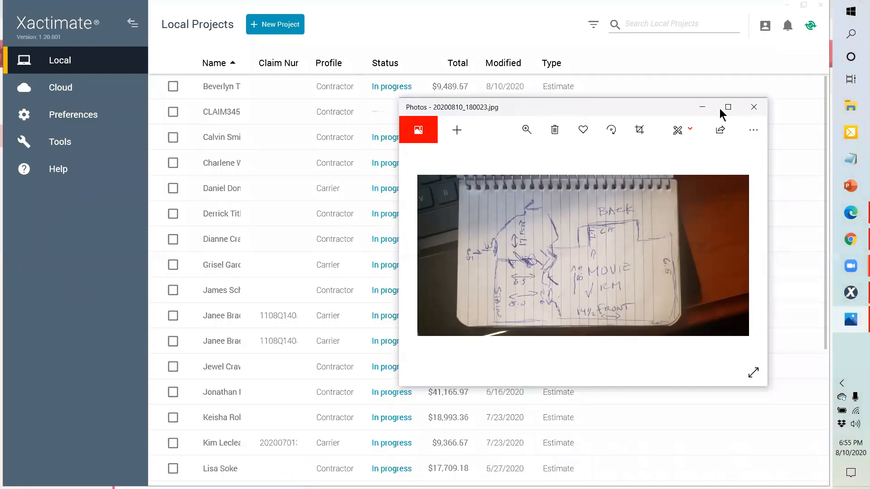
Step: Close the floor plan photo, select CLAIM345 and export it as an ESX file to the Desktop
left_click(750, 106)
left_click(755, 111)
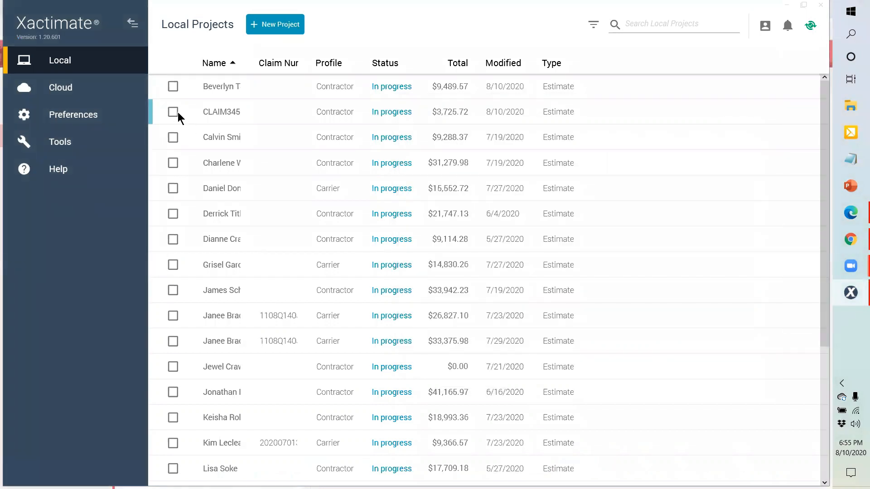
left_click(173, 112)
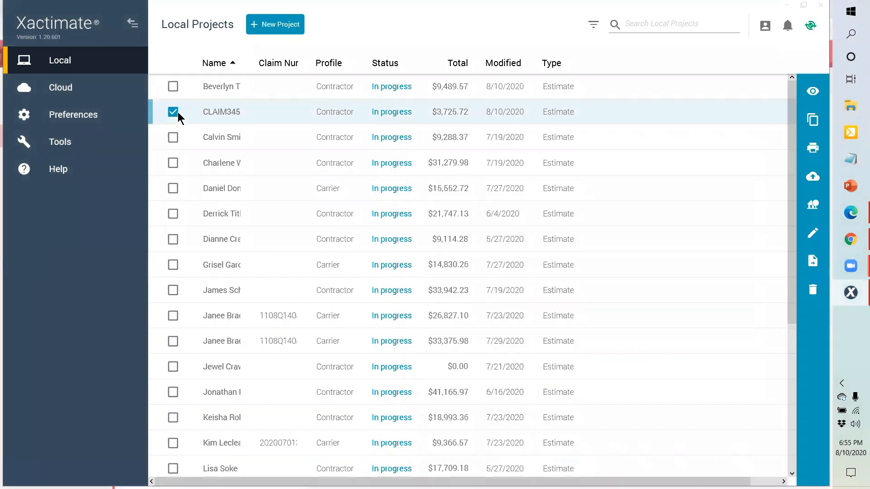
left_click(813, 270)
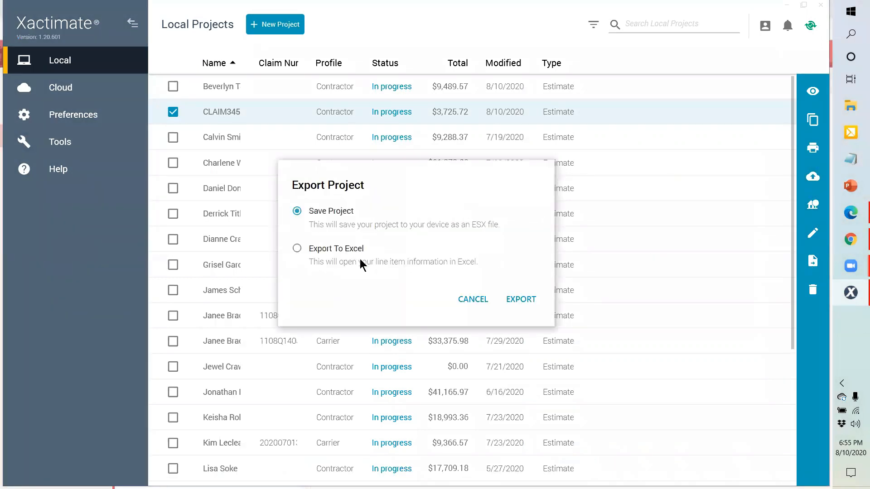
left_click(537, 301)
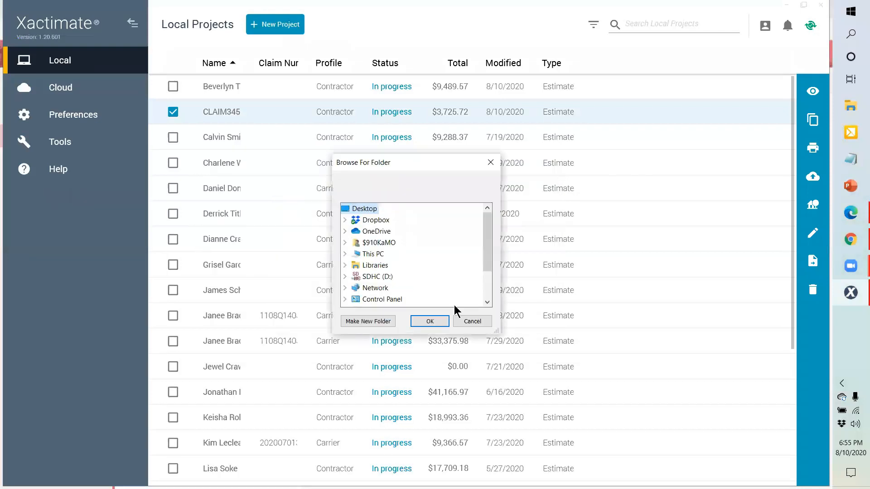
left_click(442, 322)
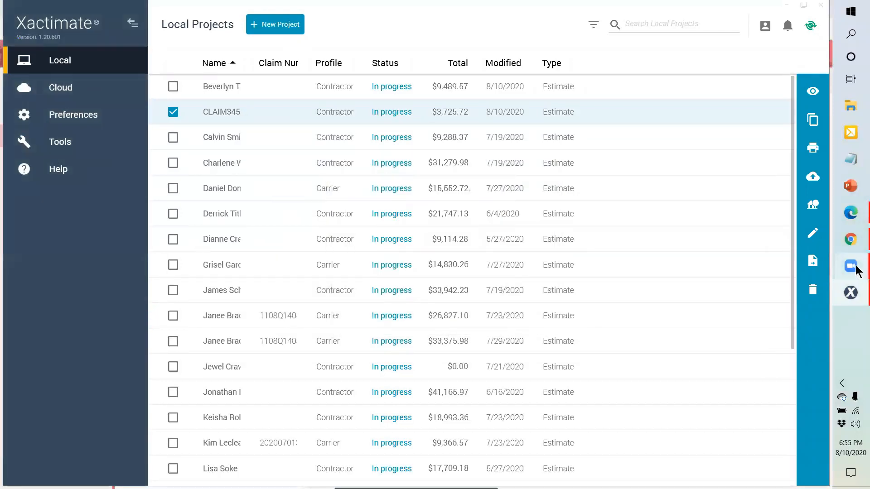
left_click(850, 239)
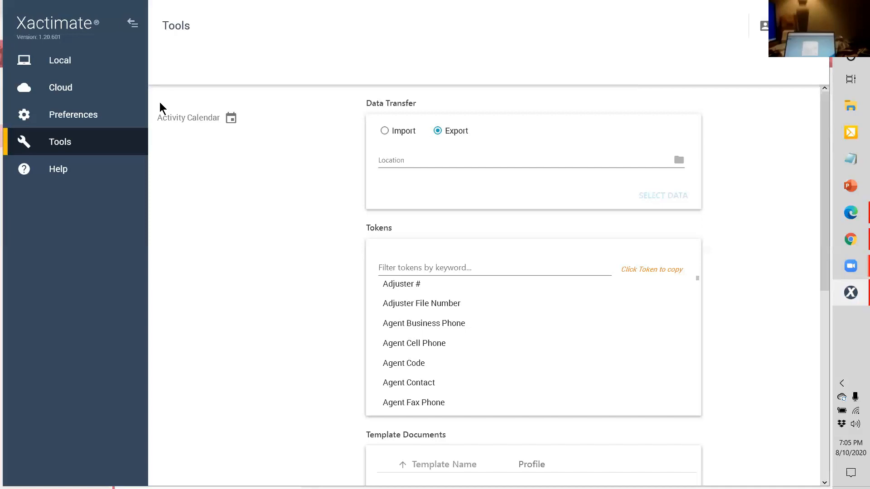
Step: Bring up previews of the open Zoom windows
left_click(850, 270)
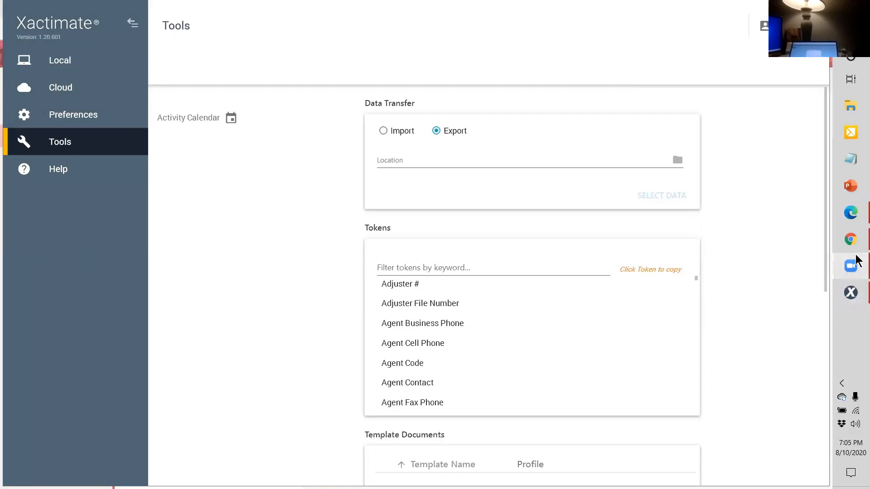
Step: Bring the Zoom Cloud Meetings window forward alongside Xactimate's Tools page set to Export
mouse_move(855, 262)
left_click(786, 266)
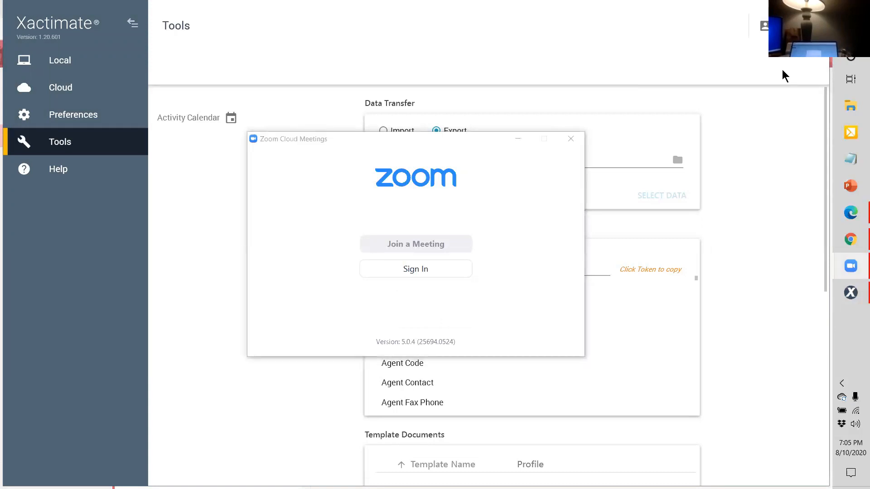
mouse_move(855, 276)
mouse_move(850, 294)
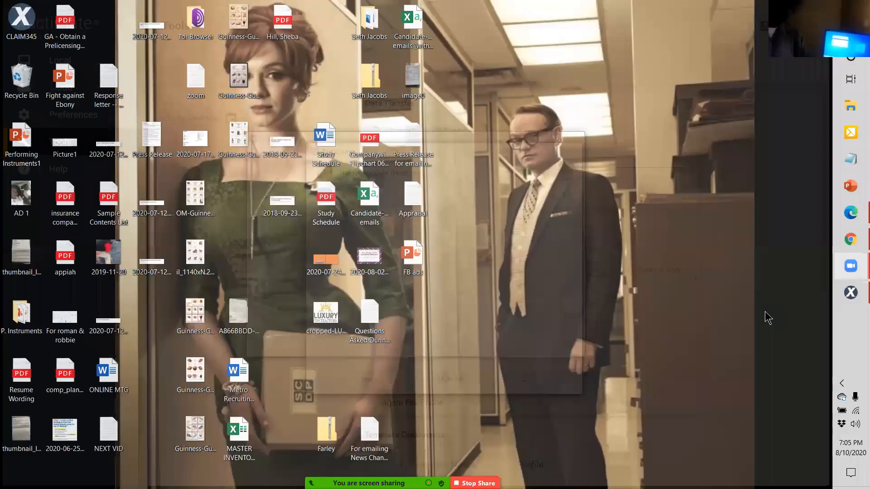
left_click(765, 311)
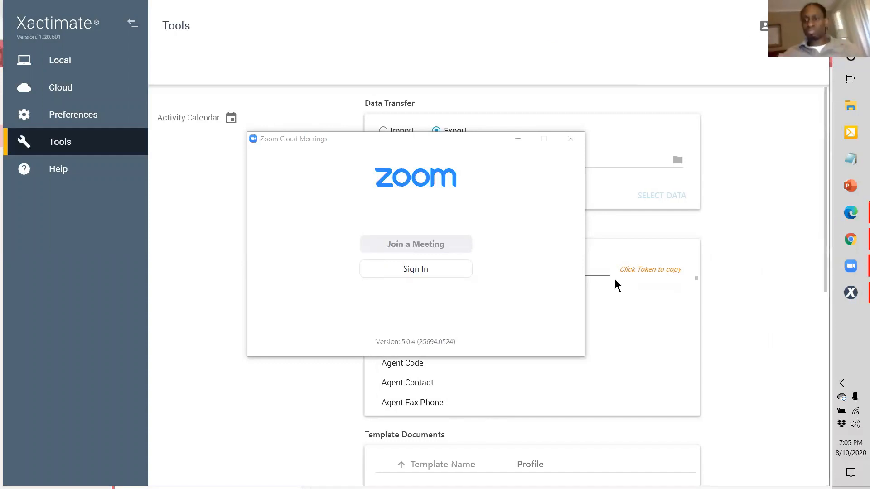